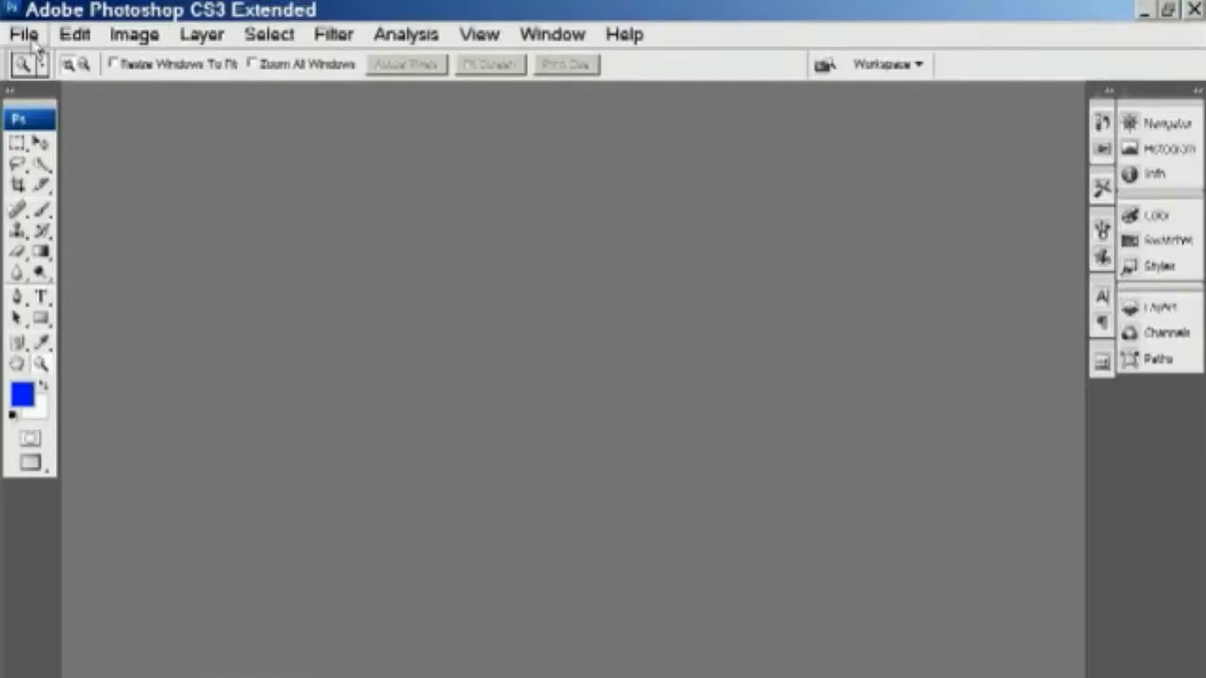
# Step: Expand the panel docks and collapse them to icons, and switch the toolbox to one column and back to two
pyautogui.click(32, 40)
pyautogui.click(55, 41)
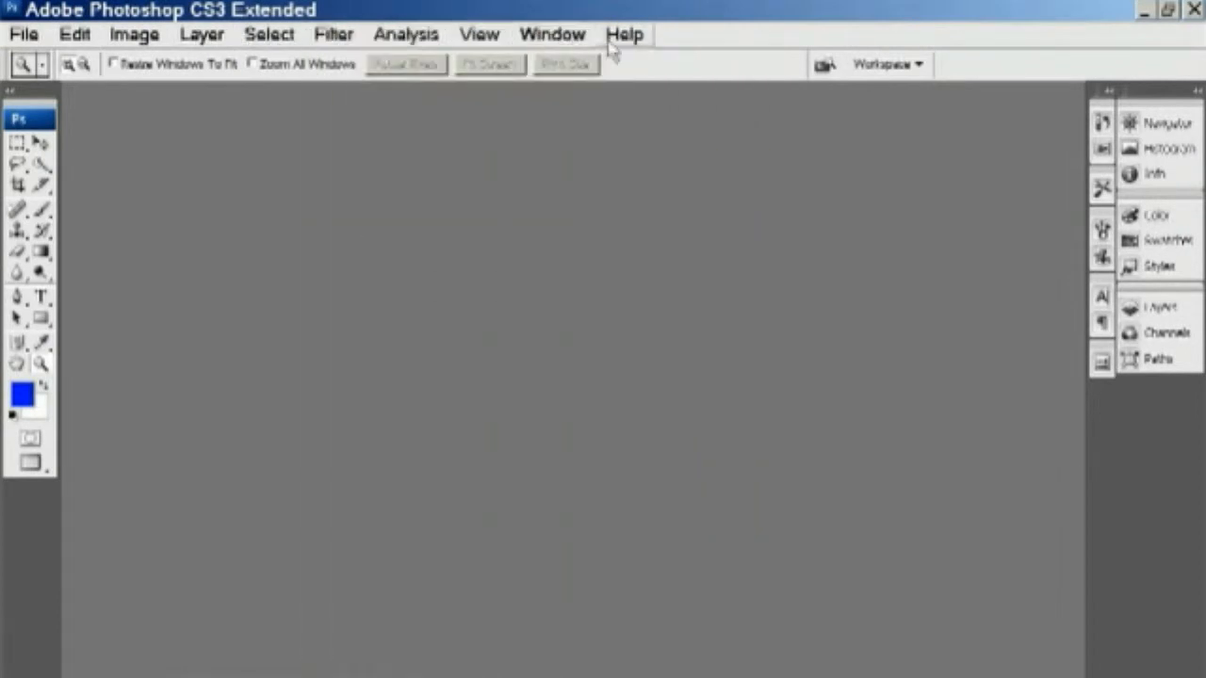
pyautogui.click(1158, 97)
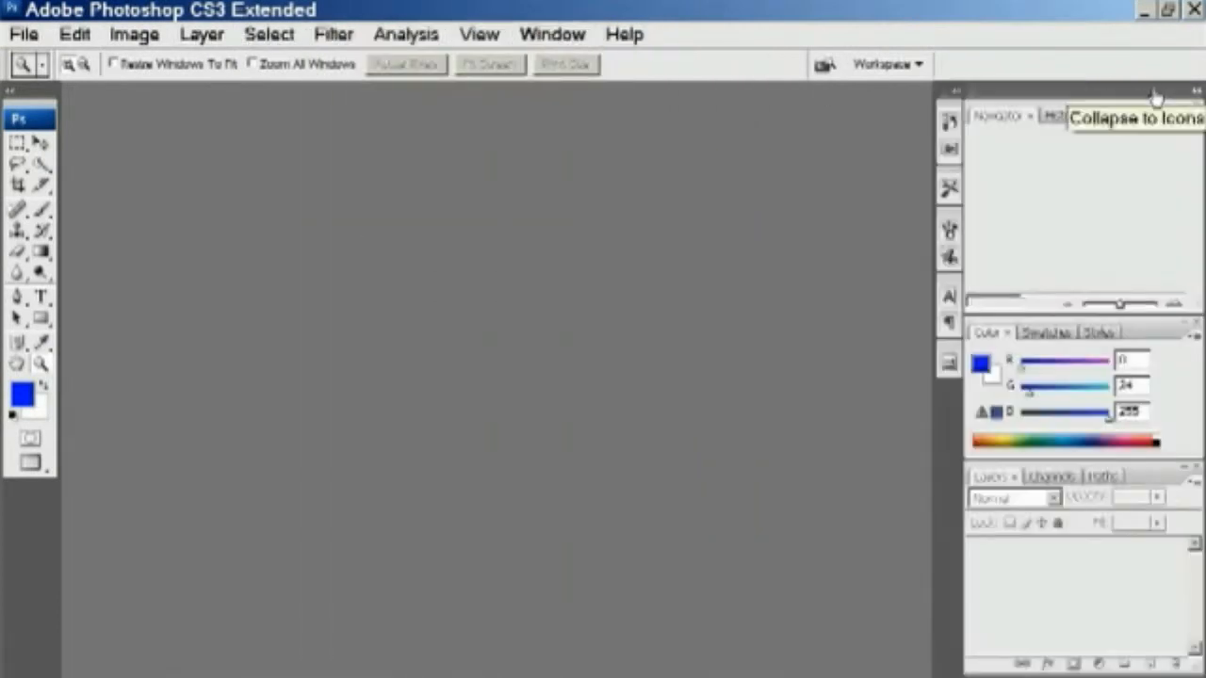
pyautogui.click(1157, 97)
pyautogui.click(1108, 94)
pyautogui.click(1108, 93)
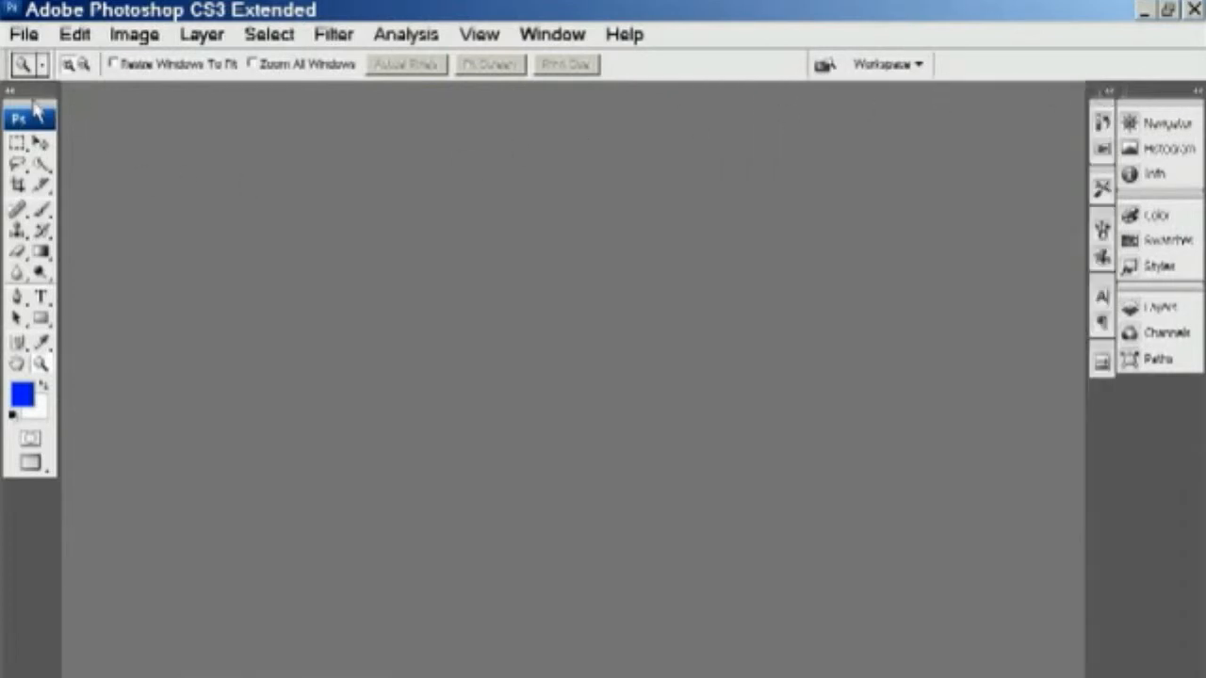
pyautogui.click(12, 94)
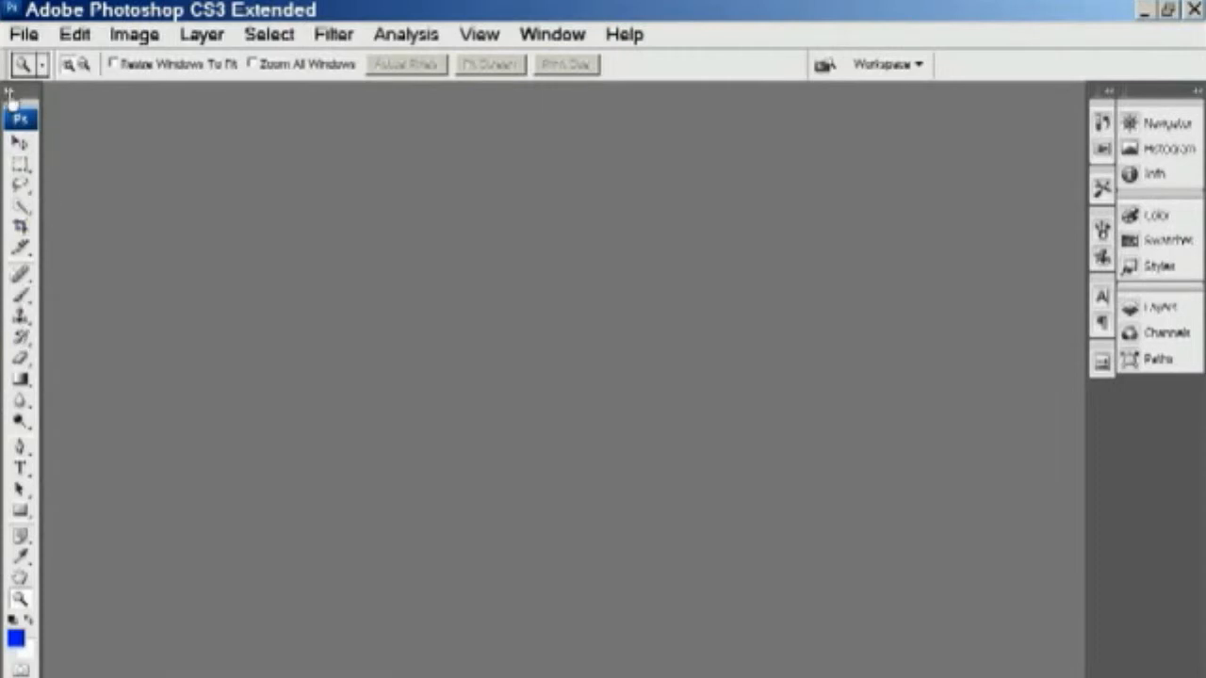
pyautogui.click(10, 95)
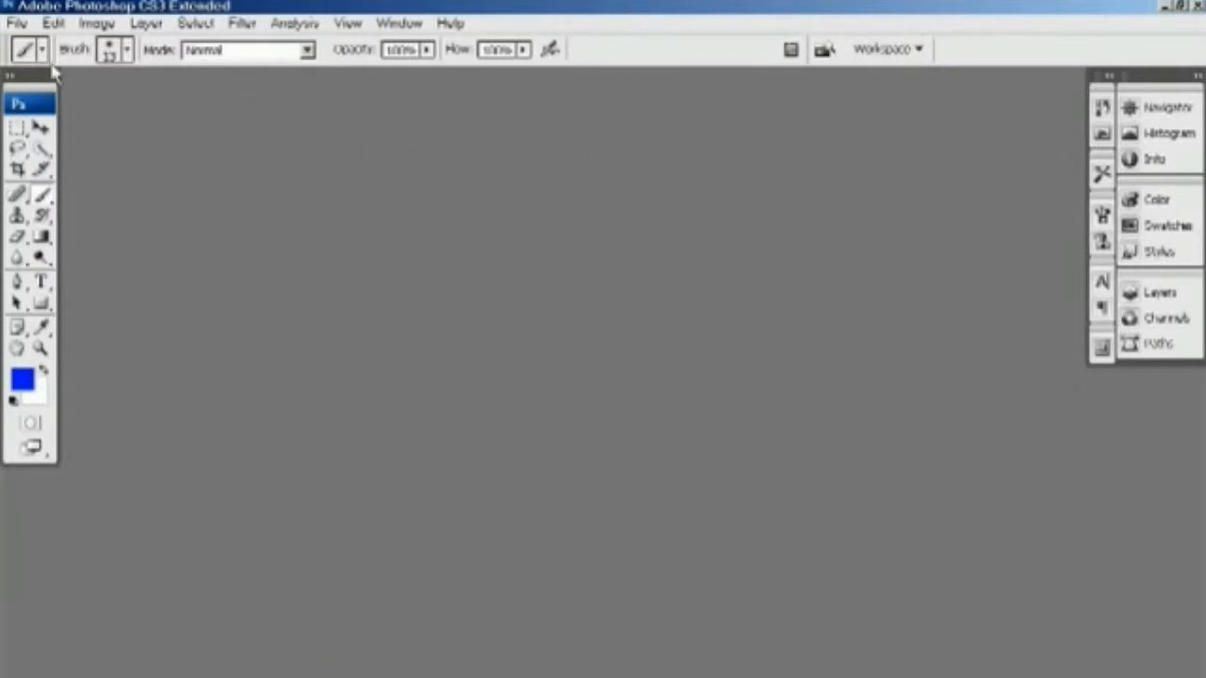
# Step: Open Isa.jpg from the CD_03 folder and close the image
pyautogui.click(16, 23)
pyautogui.click(38, 54)
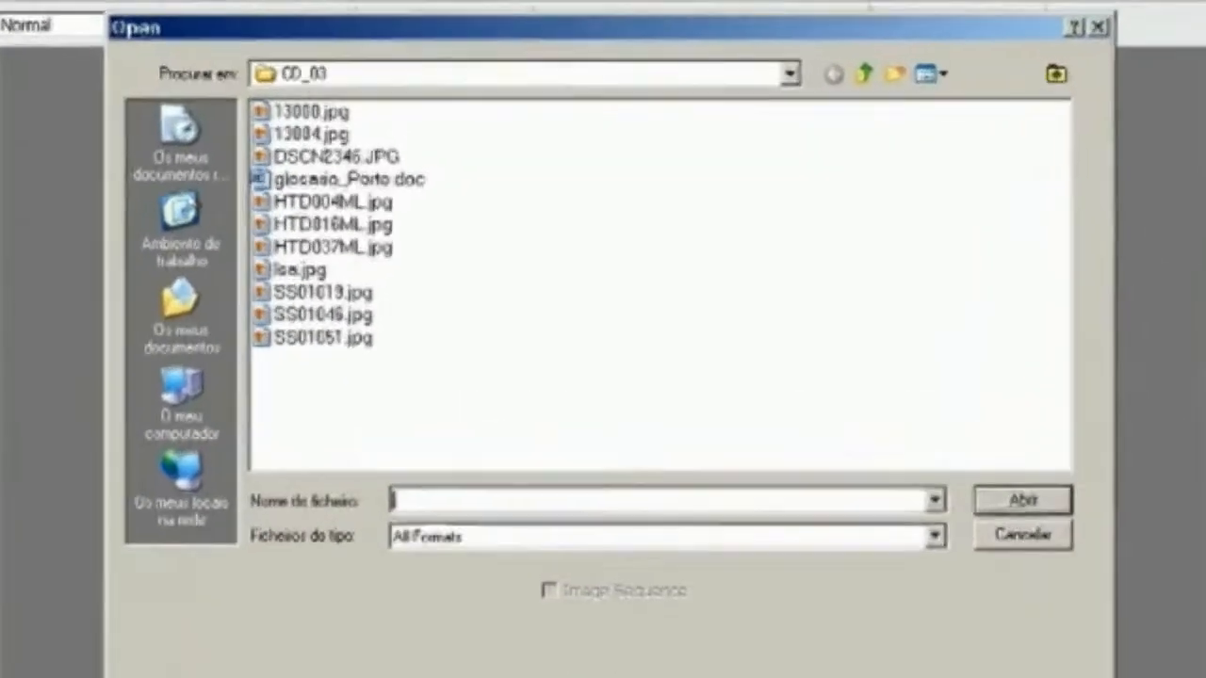
pyautogui.click(819, 66)
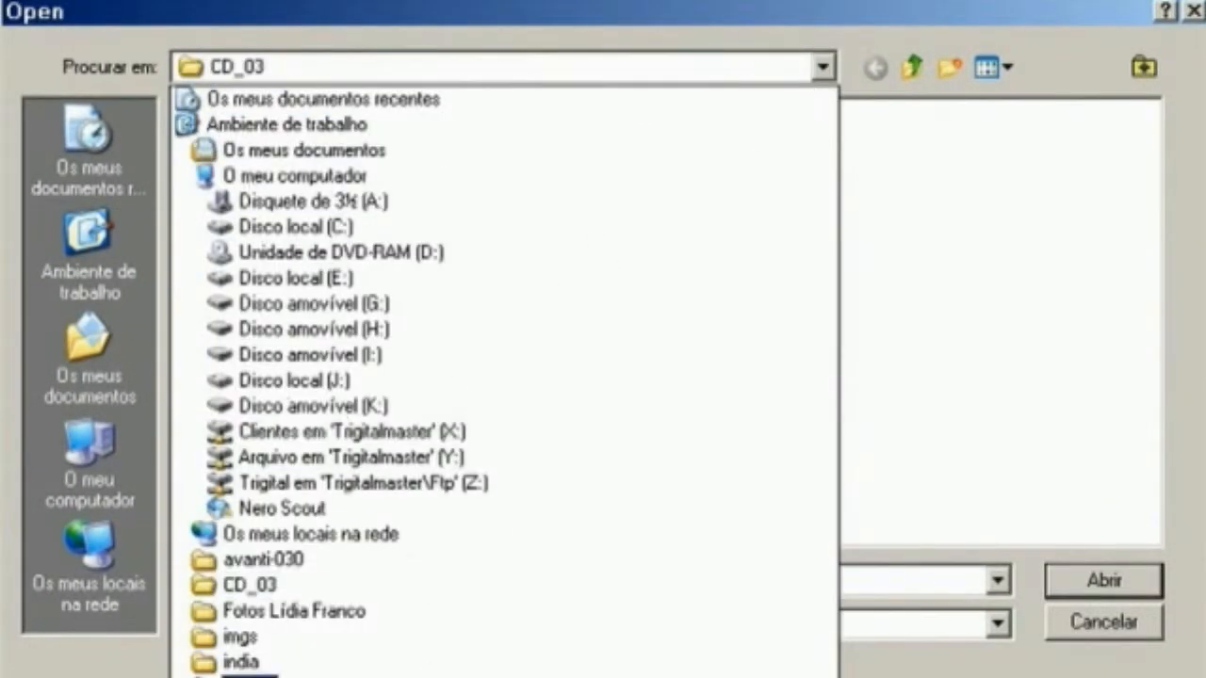
pyautogui.click(246, 585)
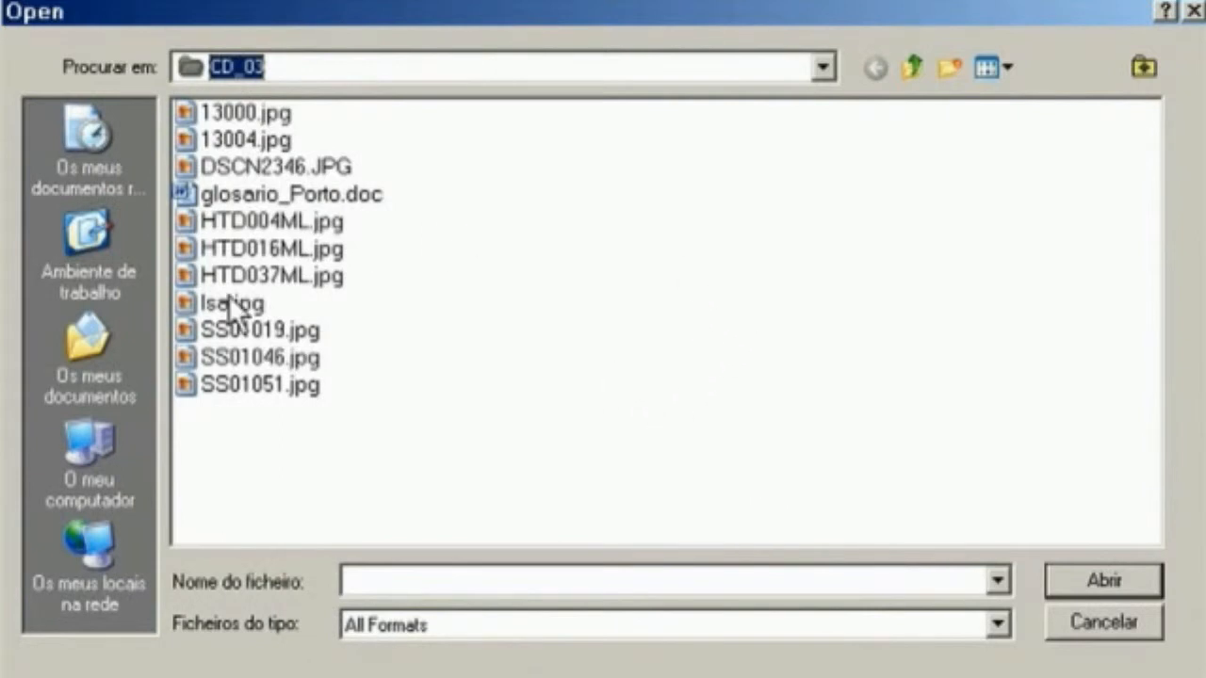
pyautogui.click(192, 303)
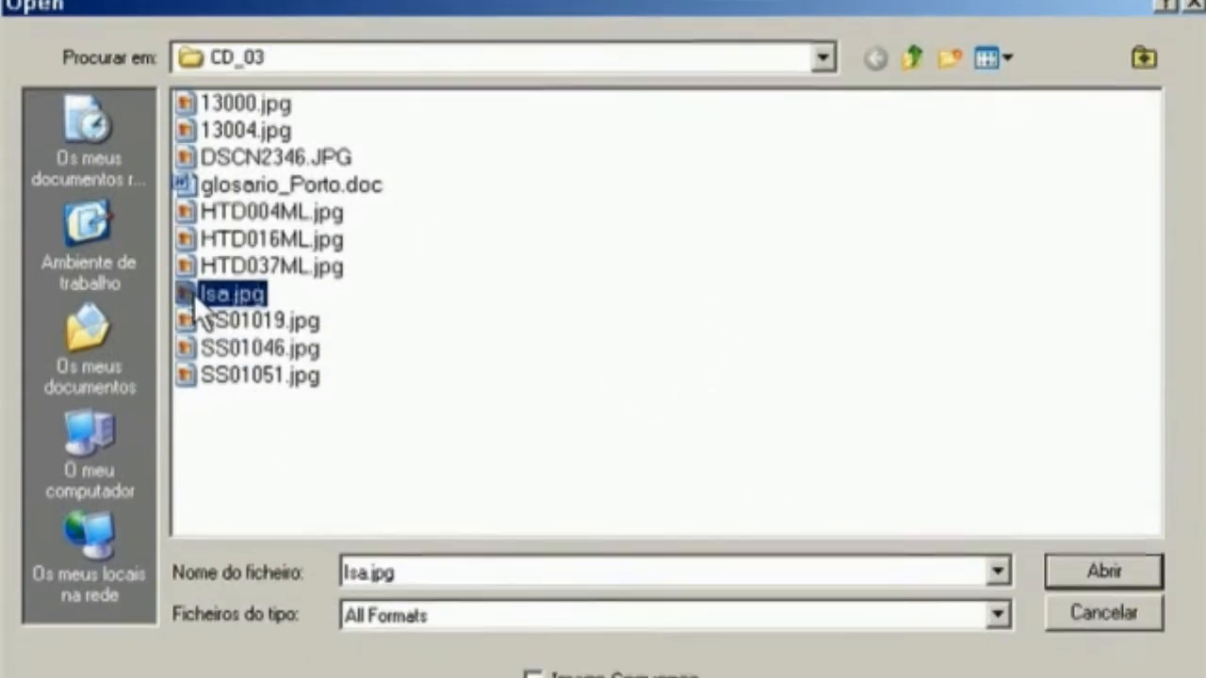
pyautogui.click(1104, 286)
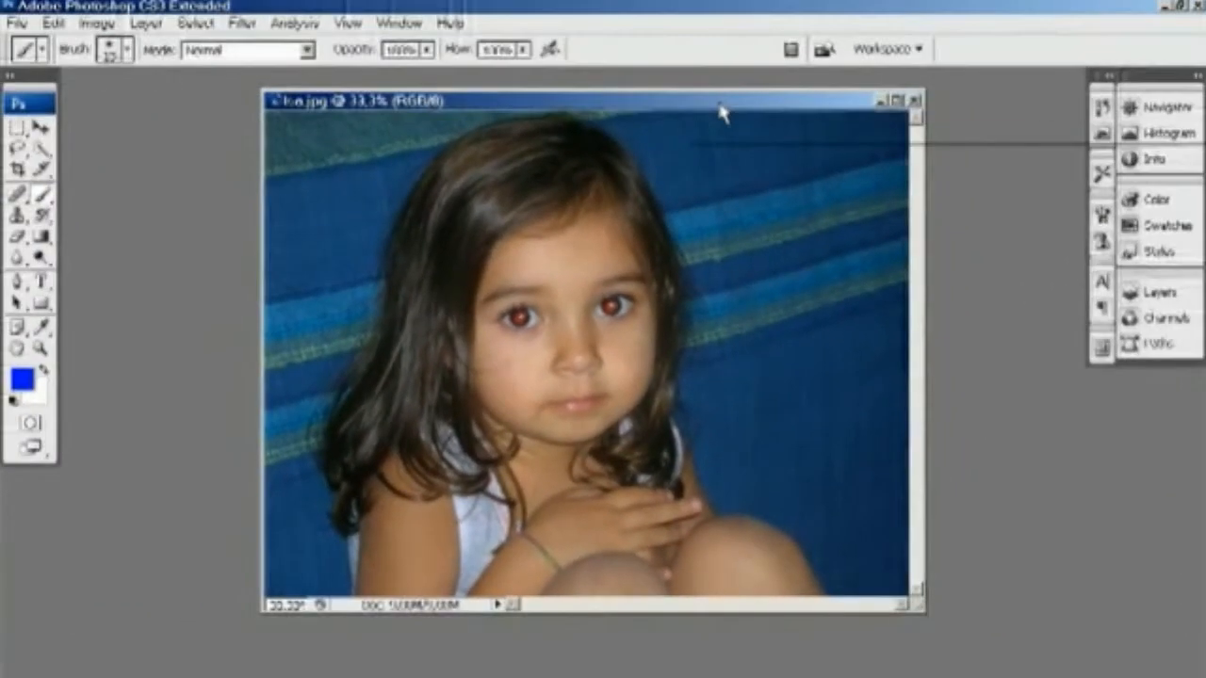
pyautogui.click(914, 99)
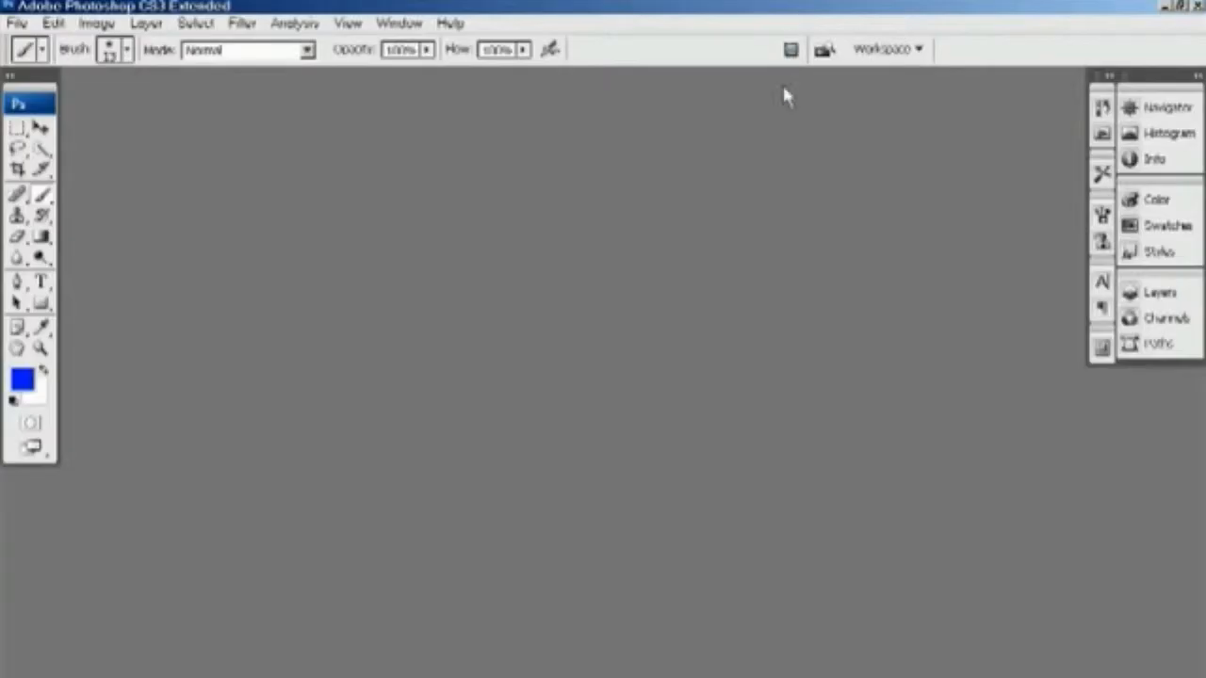
# Step: Bring up the file-opening dialog from the empty workspace and choose Isa.jpg in the CD_03 folder
pyautogui.doubleClick(670, 327)
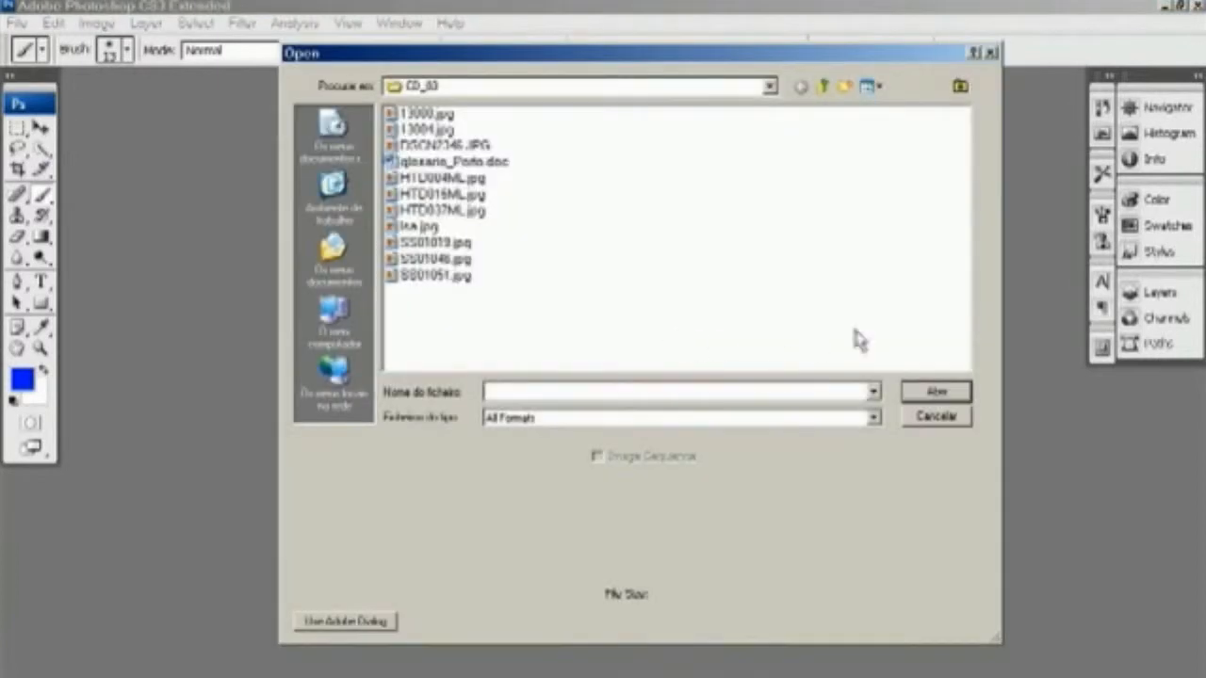
pyautogui.moveTo(736, 56); pyautogui.dragTo(698, 70)
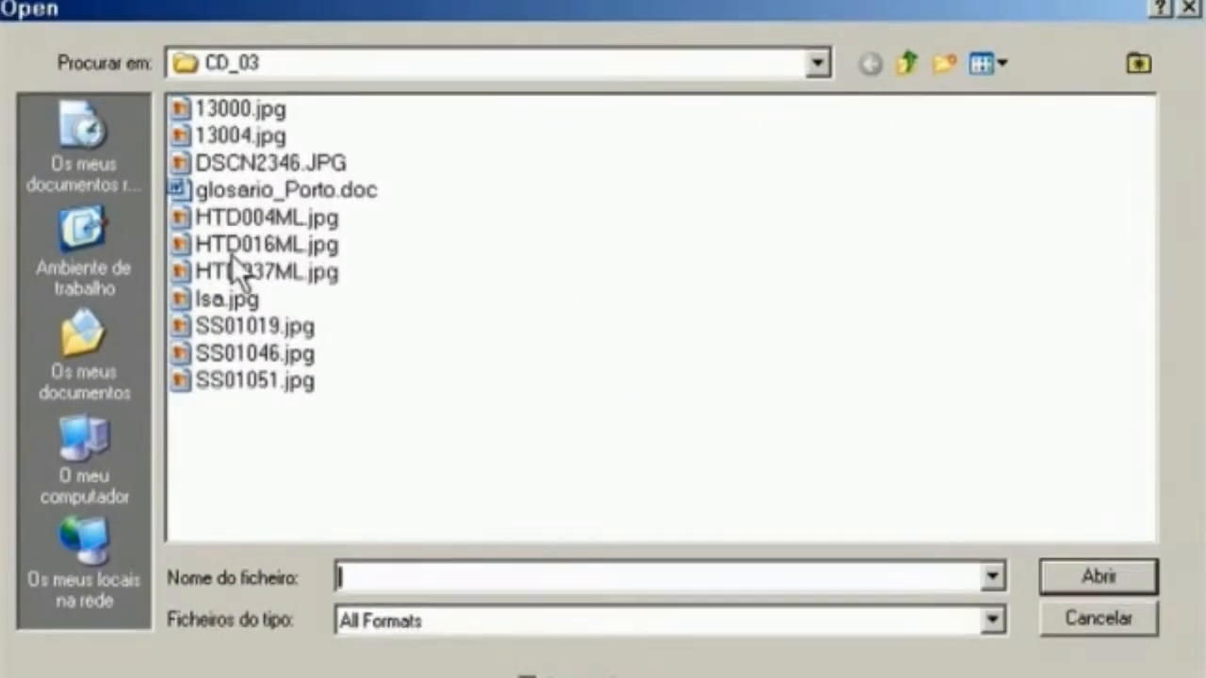
pyautogui.click(203, 297)
pyautogui.click(1099, 483)
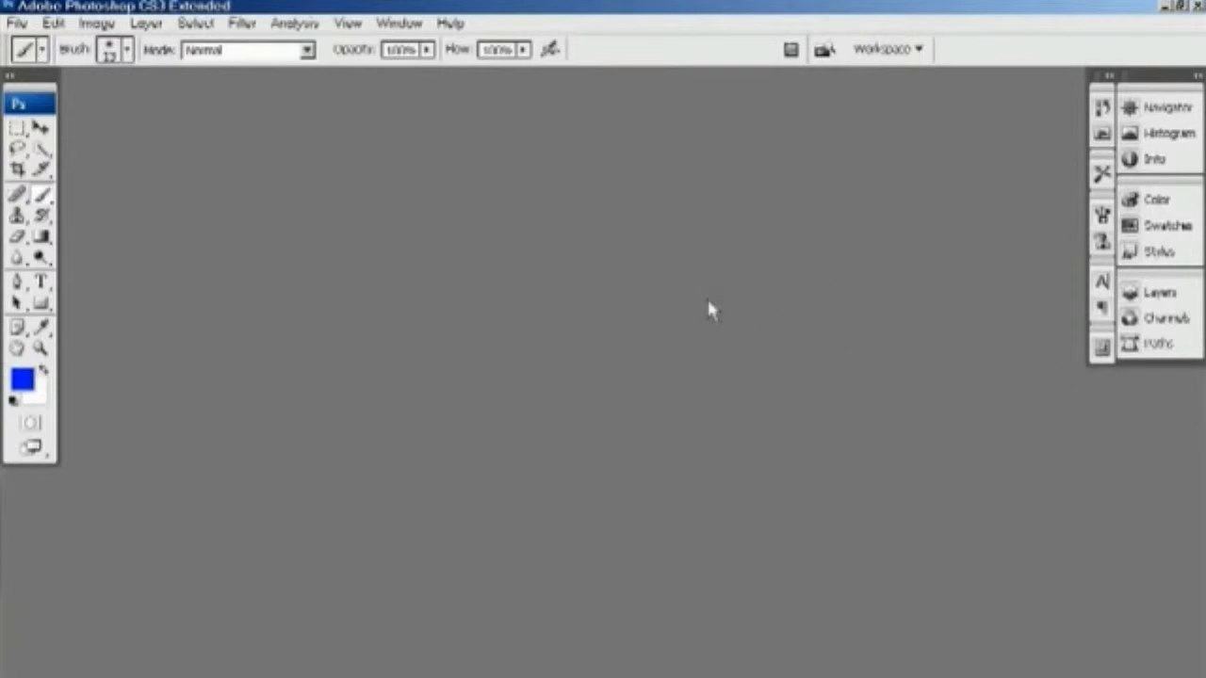
# Step: Switch to Adobe Bridge to browse the pictures in the imagens folder
pyautogui.click(18, 22)
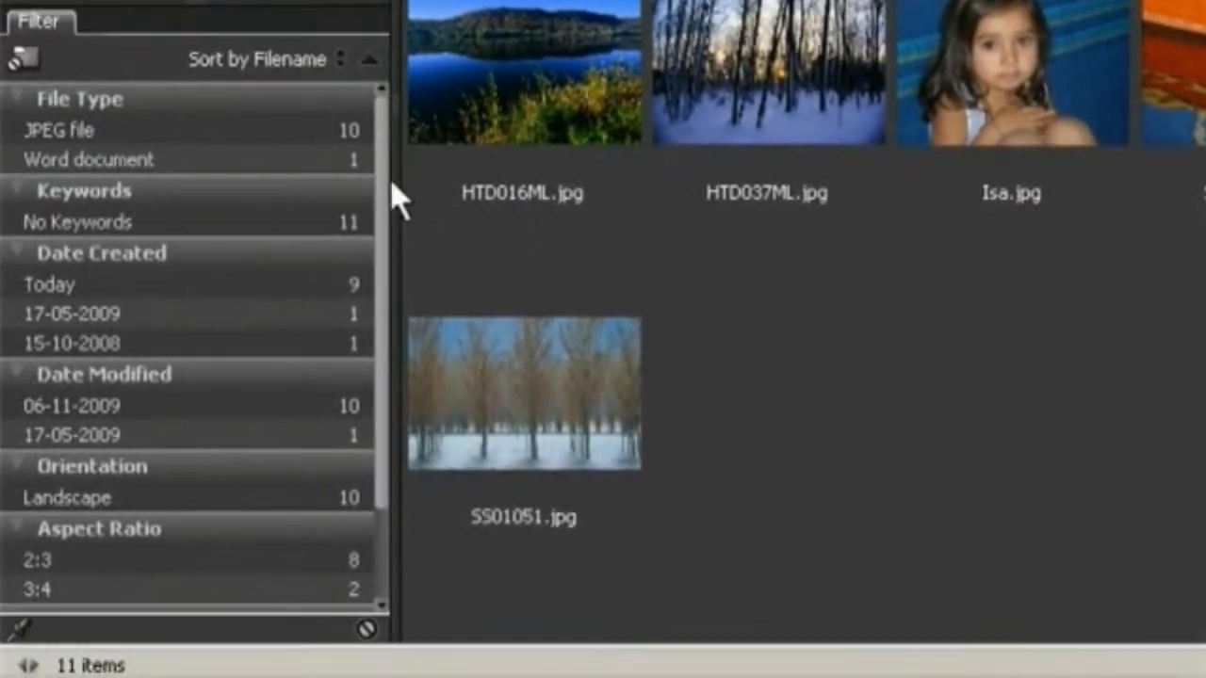
pyautogui.moveTo(381, 190)
pyautogui.mouseDown()
pyautogui.moveTo(378, 309)
pyautogui.moveTo(389, 179)
pyautogui.mouseUp()
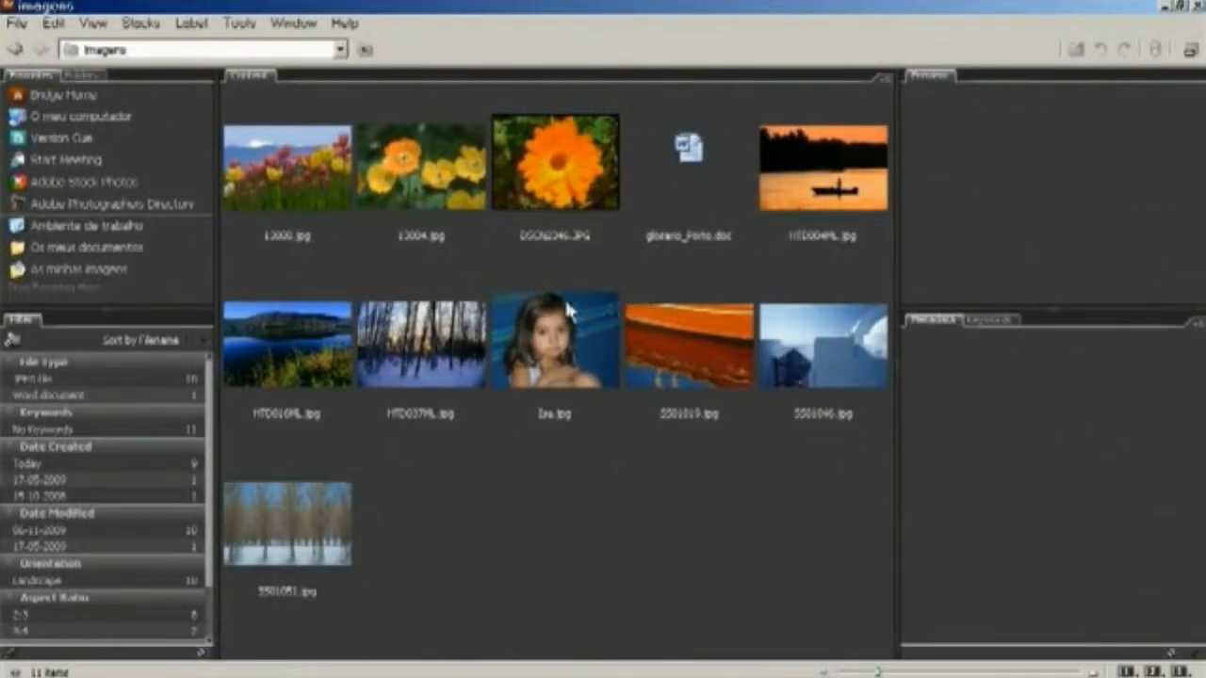
# Step: Preview several photos in the imagens folder one after another, finishing with the orange flower DSCN2346.JPG
pyautogui.click(570, 198)
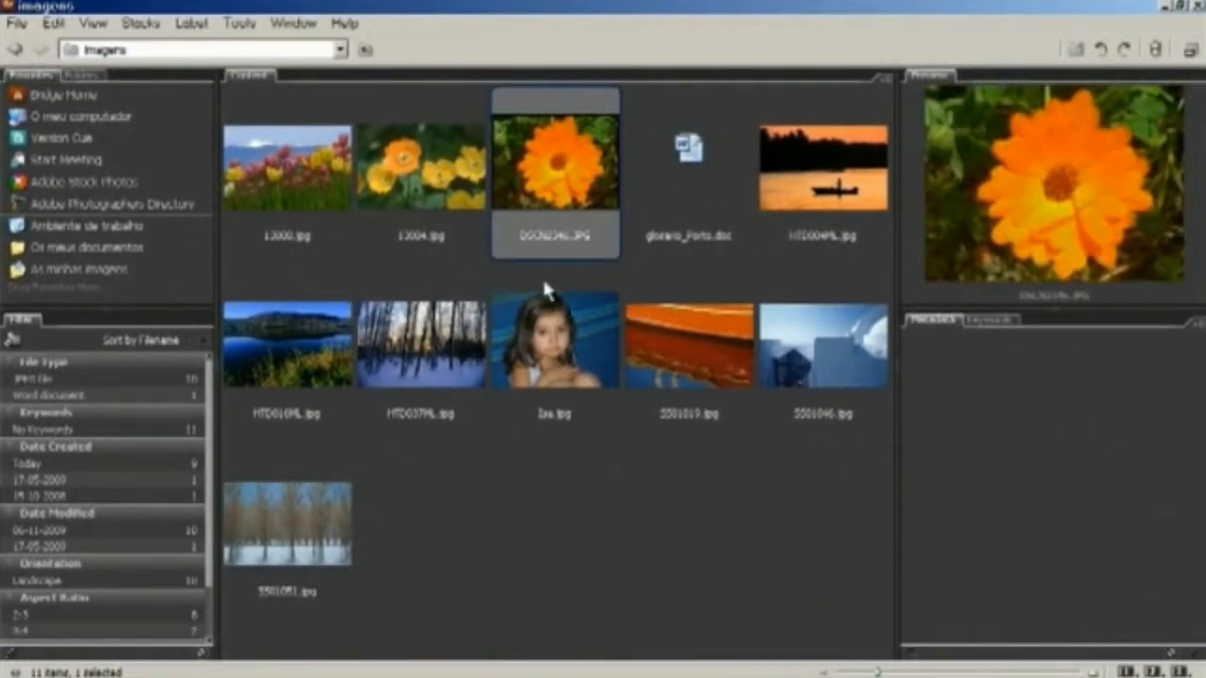
pyautogui.click(545, 345)
pyautogui.click(411, 347)
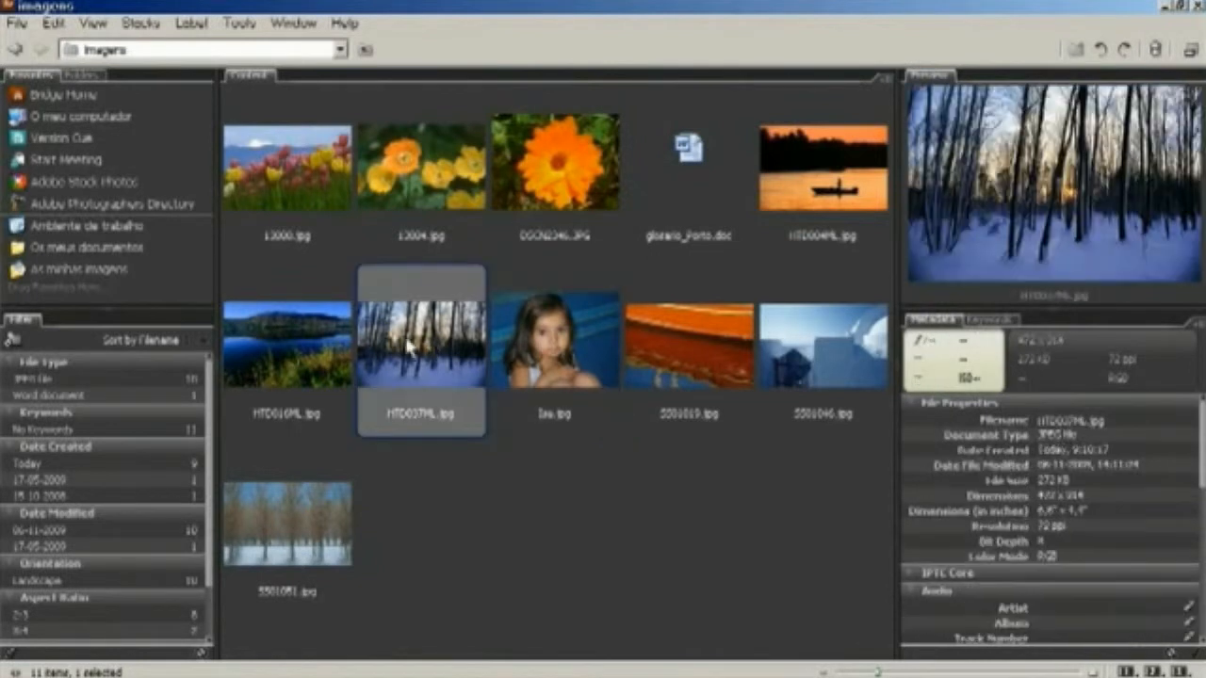
pyautogui.click(308, 330)
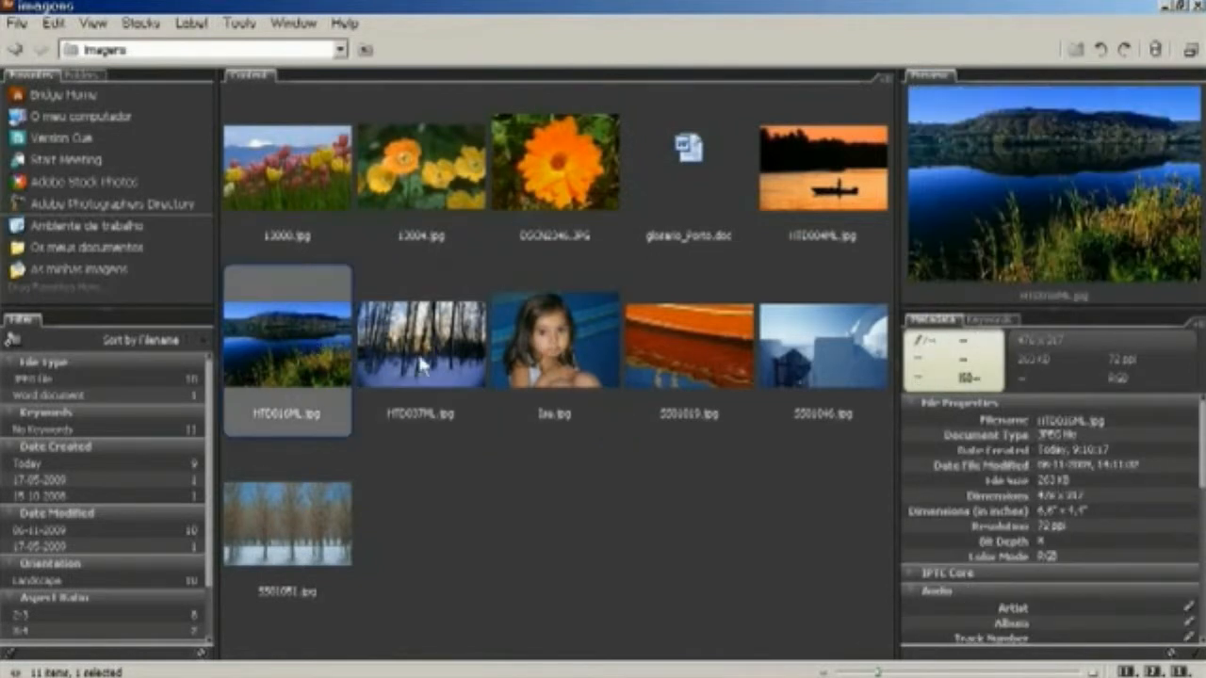
pyautogui.click(771, 357)
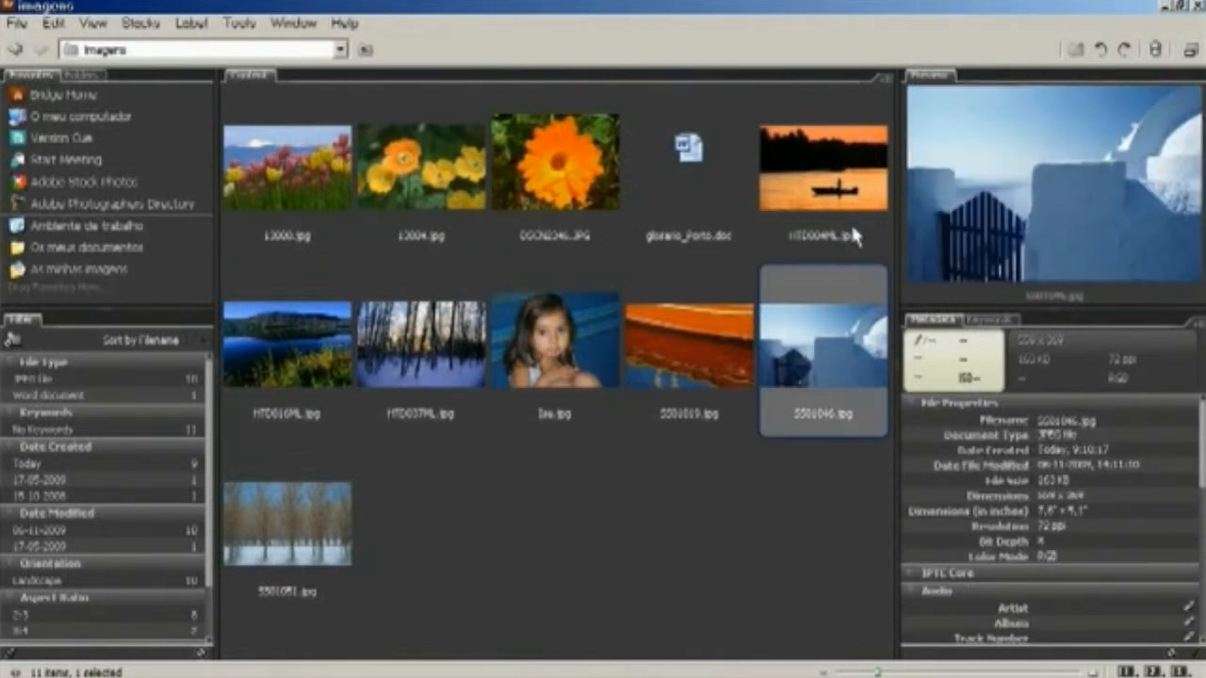
pyautogui.click(835, 185)
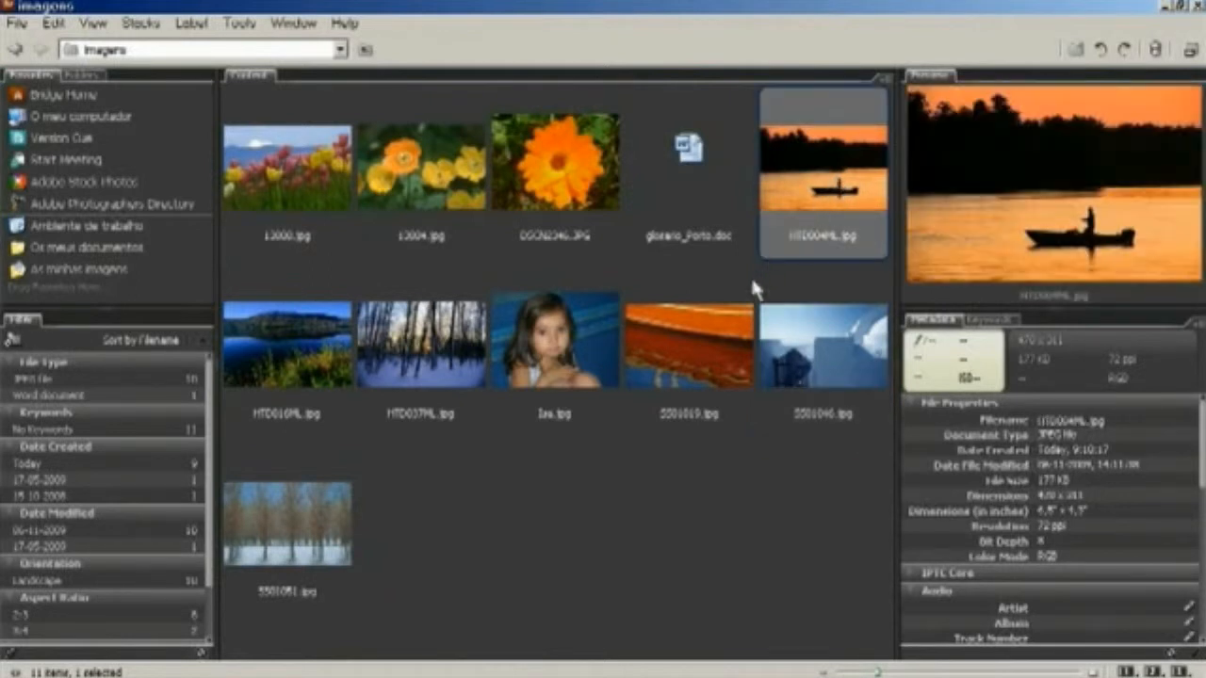
pyautogui.click(659, 353)
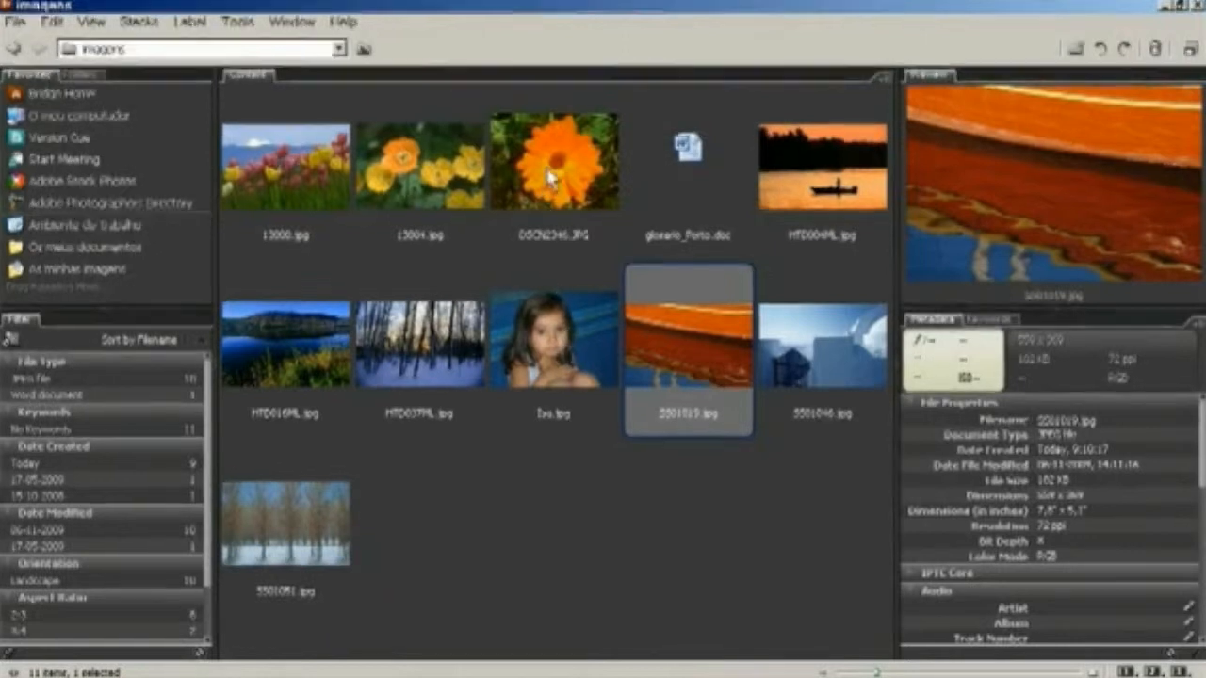
pyautogui.click(552, 164)
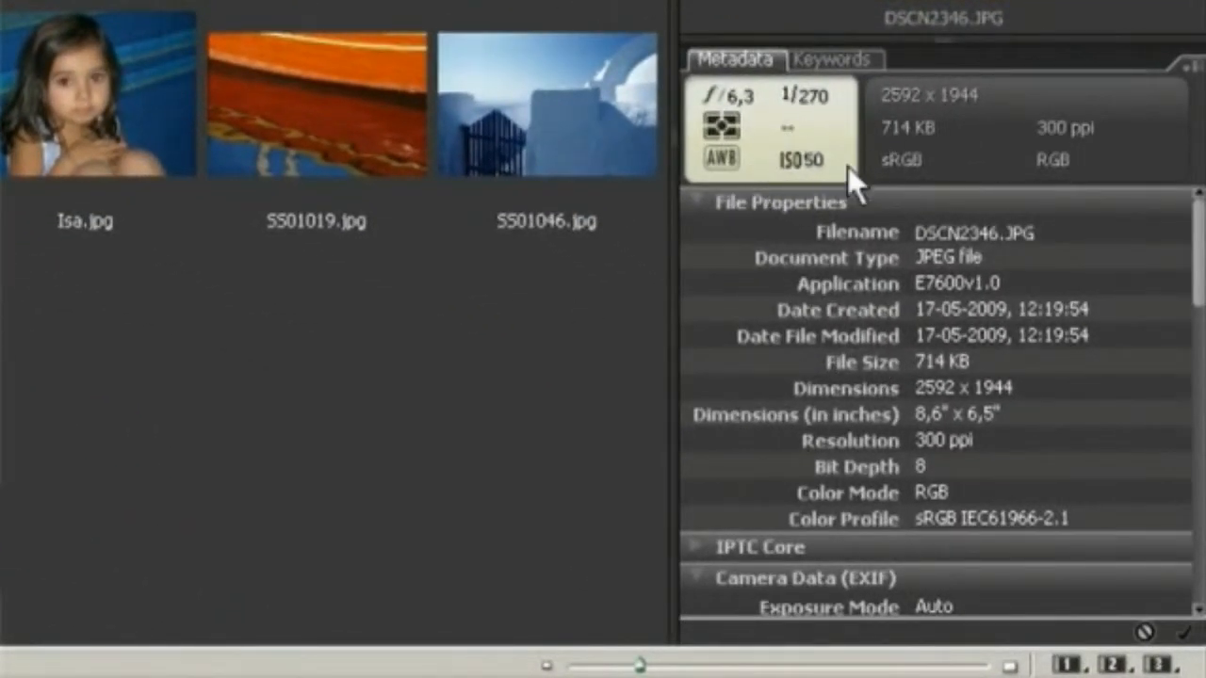
# Step: Examine the metadata of DSCN2346.JPG, covering its file properties and the camera data (EXIF)
pyautogui.moveTo(657, 224); pyautogui.dragTo(654, 226)
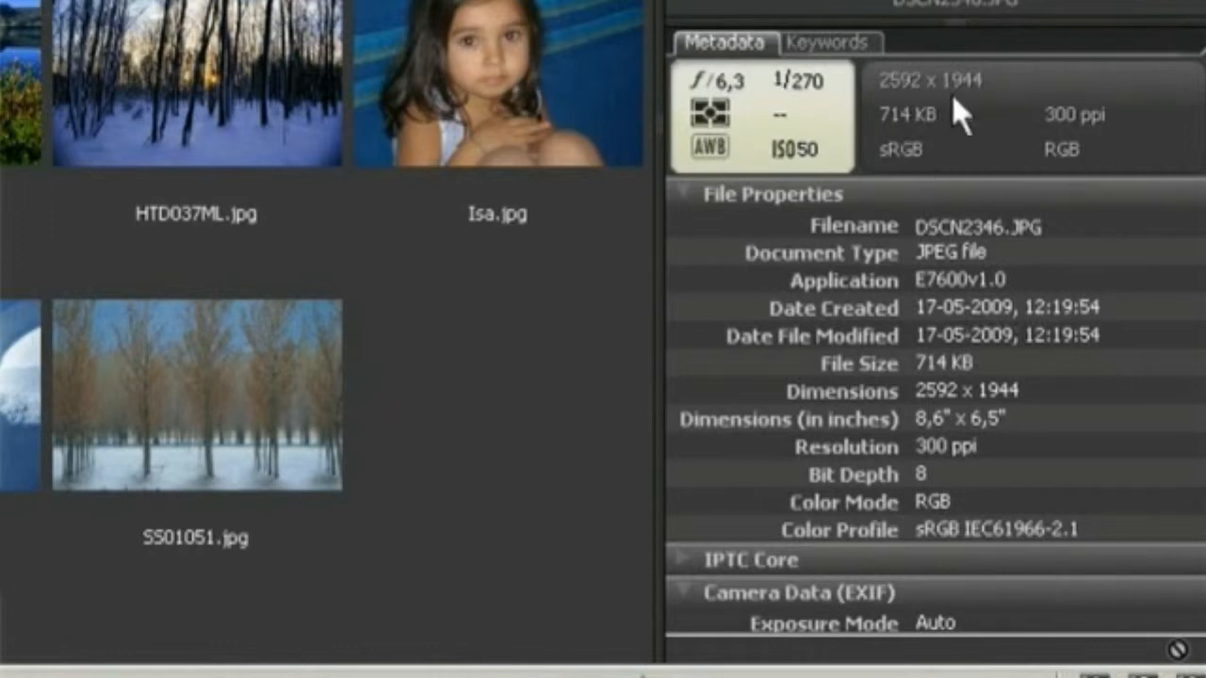
pyautogui.scroll(-2, 934, 405)
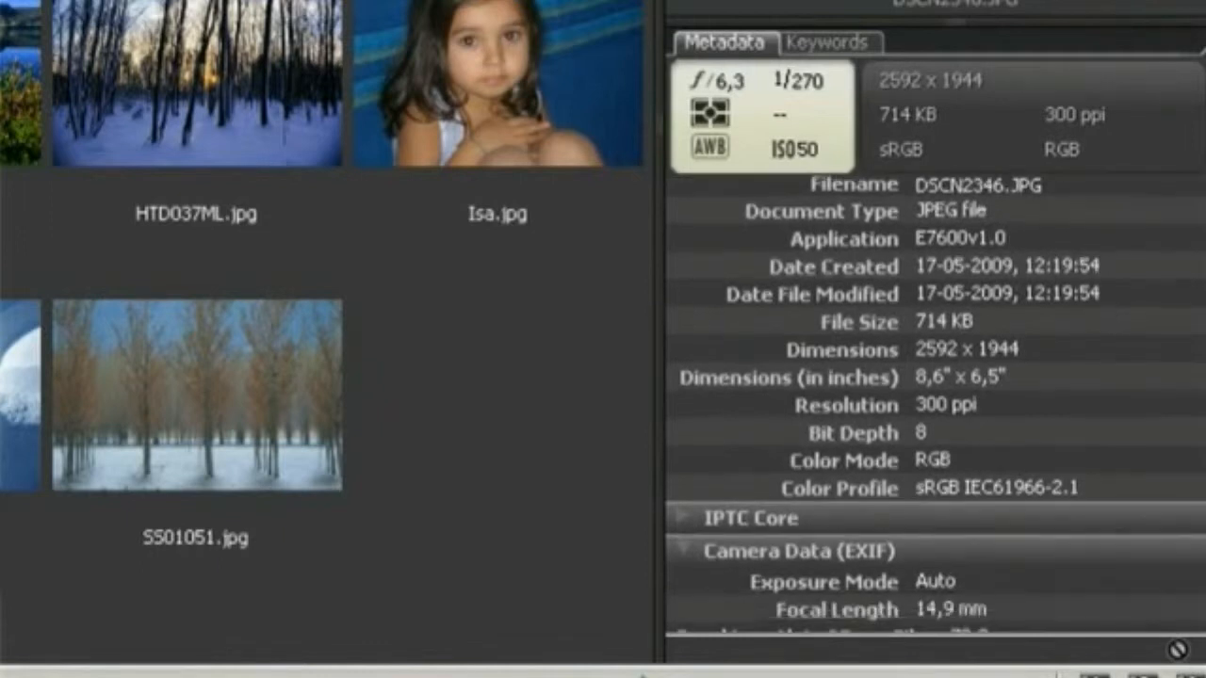
pyautogui.scroll(1, 934, 405)
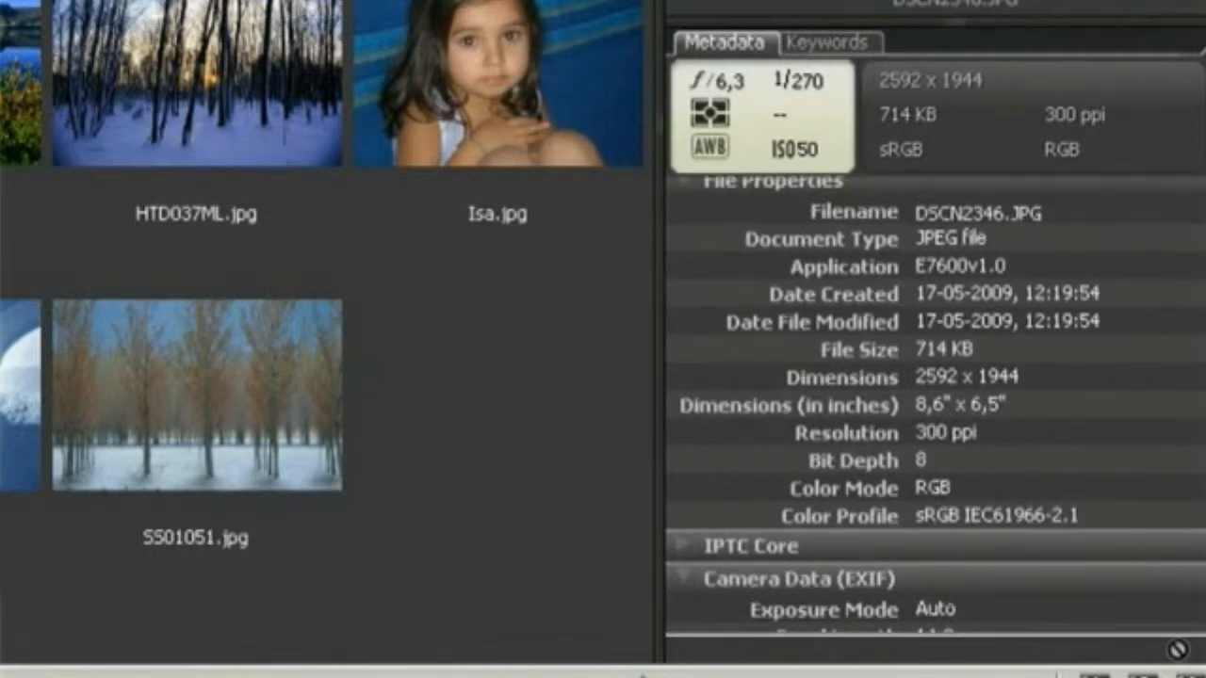
pyautogui.scroll(-5, 934, 405)
pyautogui.scroll(-6, 934, 405)
pyautogui.scroll(-5, 935, 405)
pyautogui.scroll(10, 935, 405)
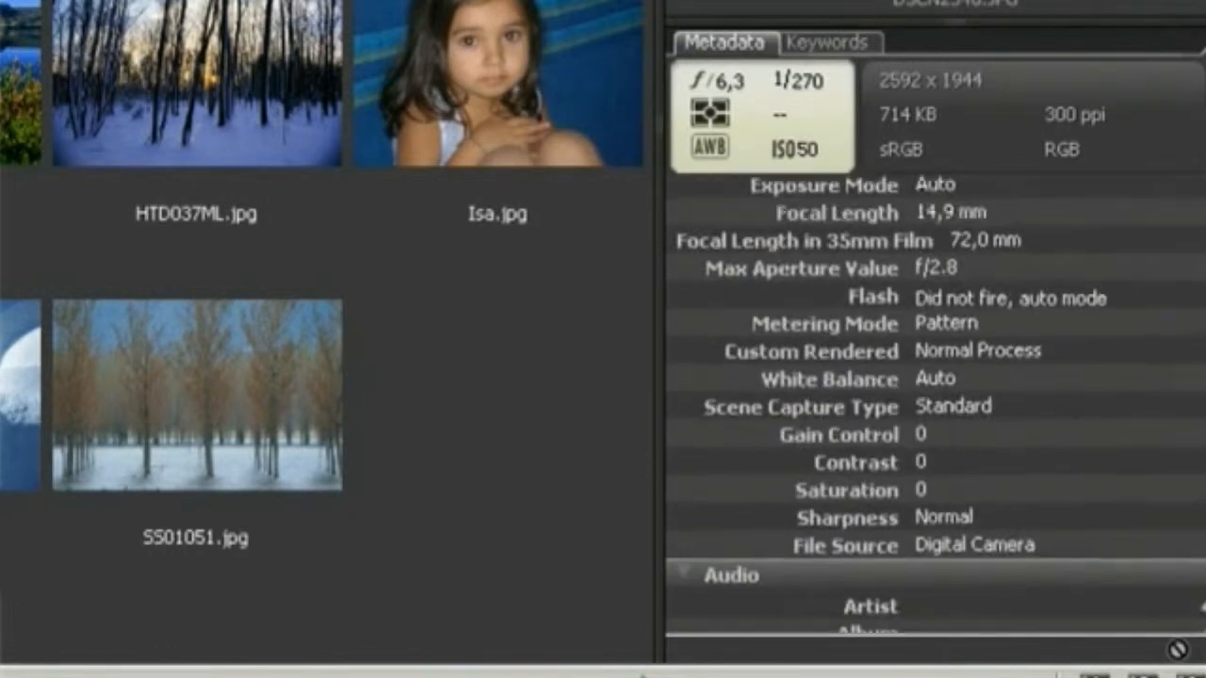
pyautogui.scroll(4, 934, 405)
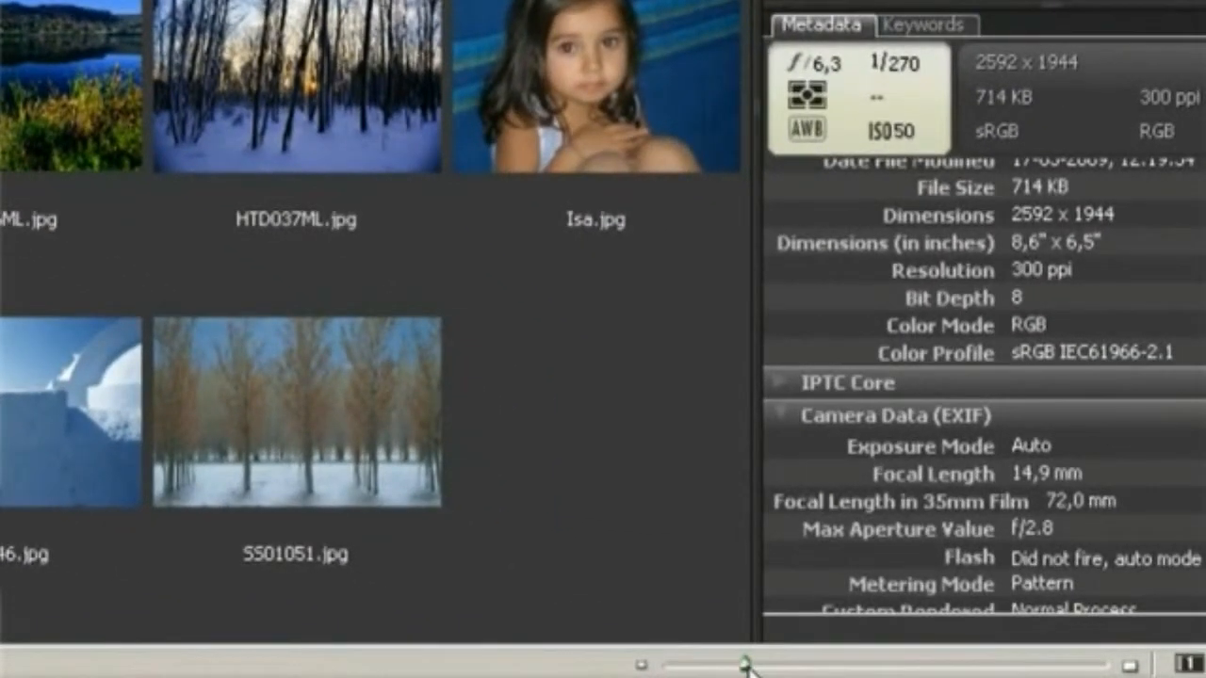
# Step: Enlarge the content thumbnails until each row holds a single picture
pyautogui.moveTo(745, 664); pyautogui.dragTo(824, 664)
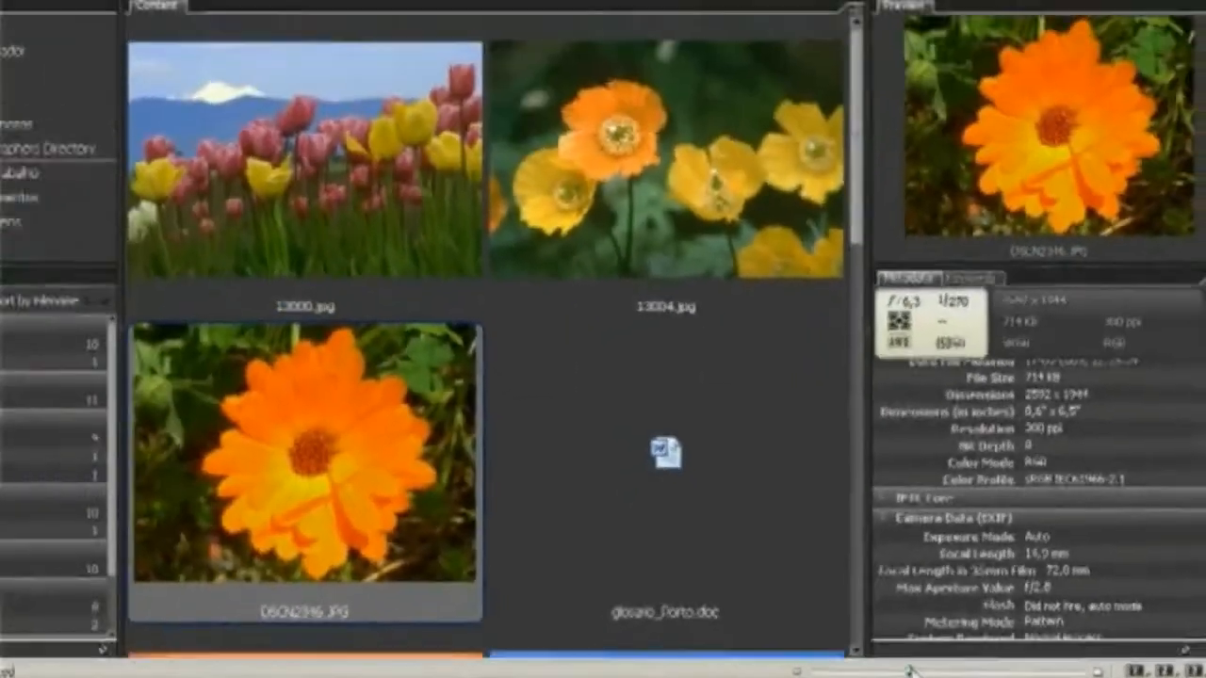
pyautogui.moveTo(910, 671); pyautogui.dragTo(973, 668)
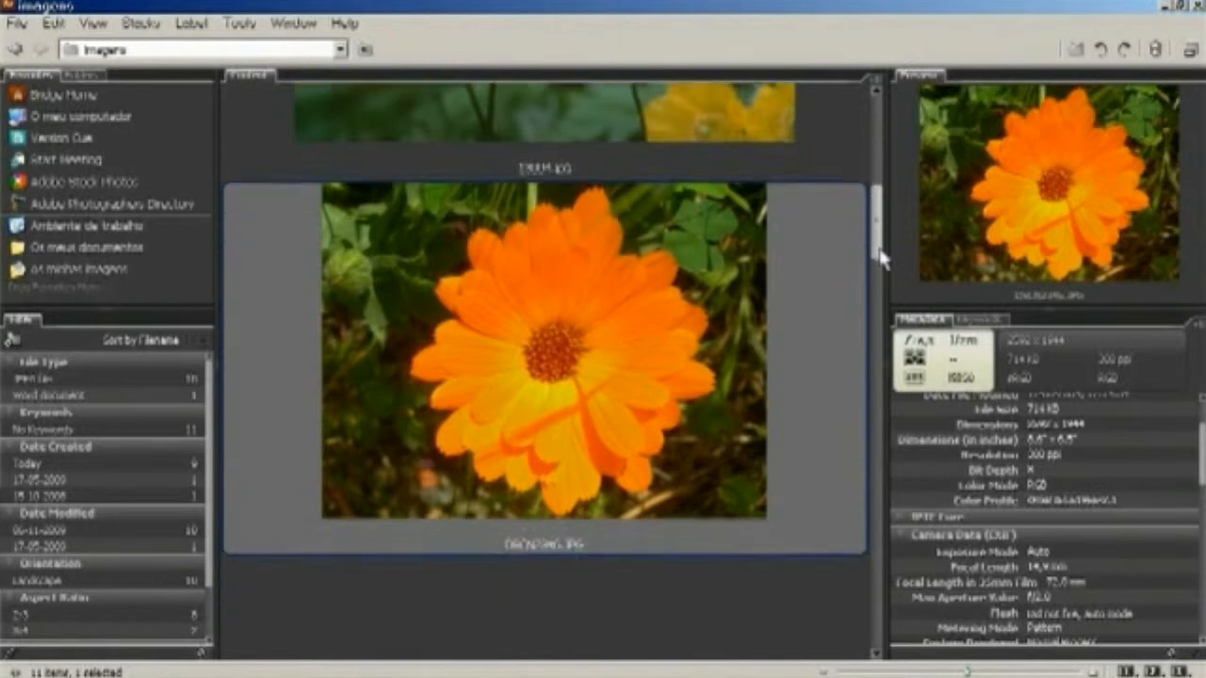
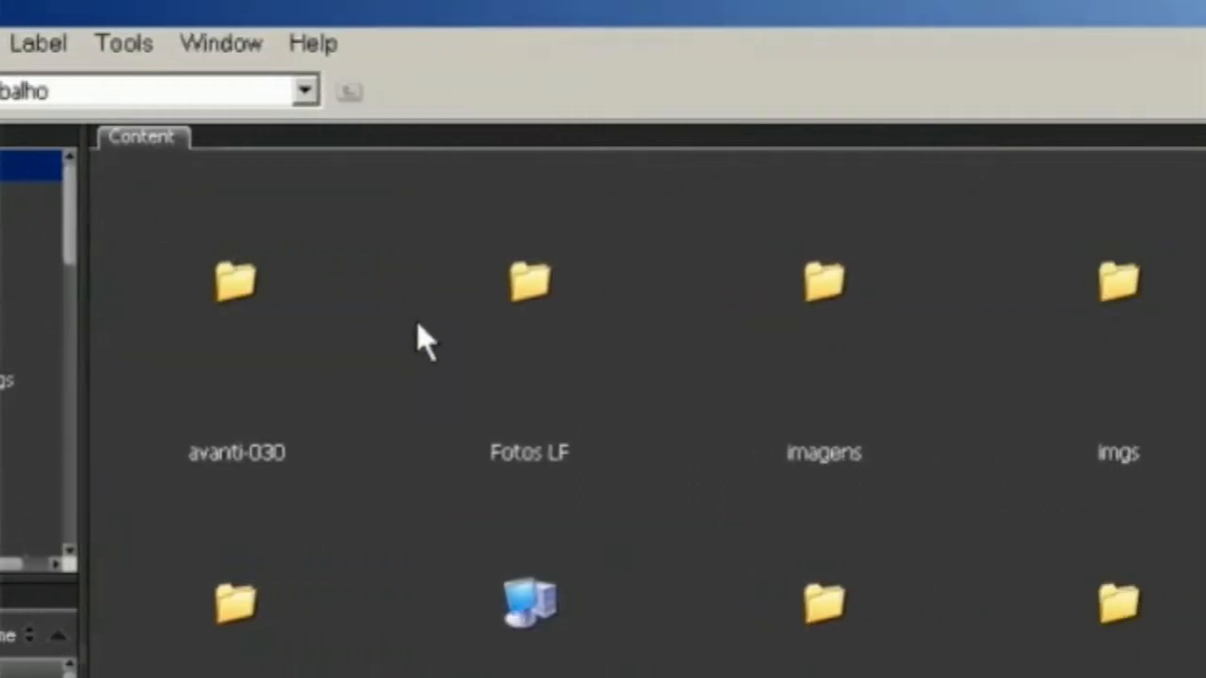
# Step: Add the desktop's imagens folder to the Favorites and select the tulip photo 13000.jpg inside it
pyautogui.click(825, 285)
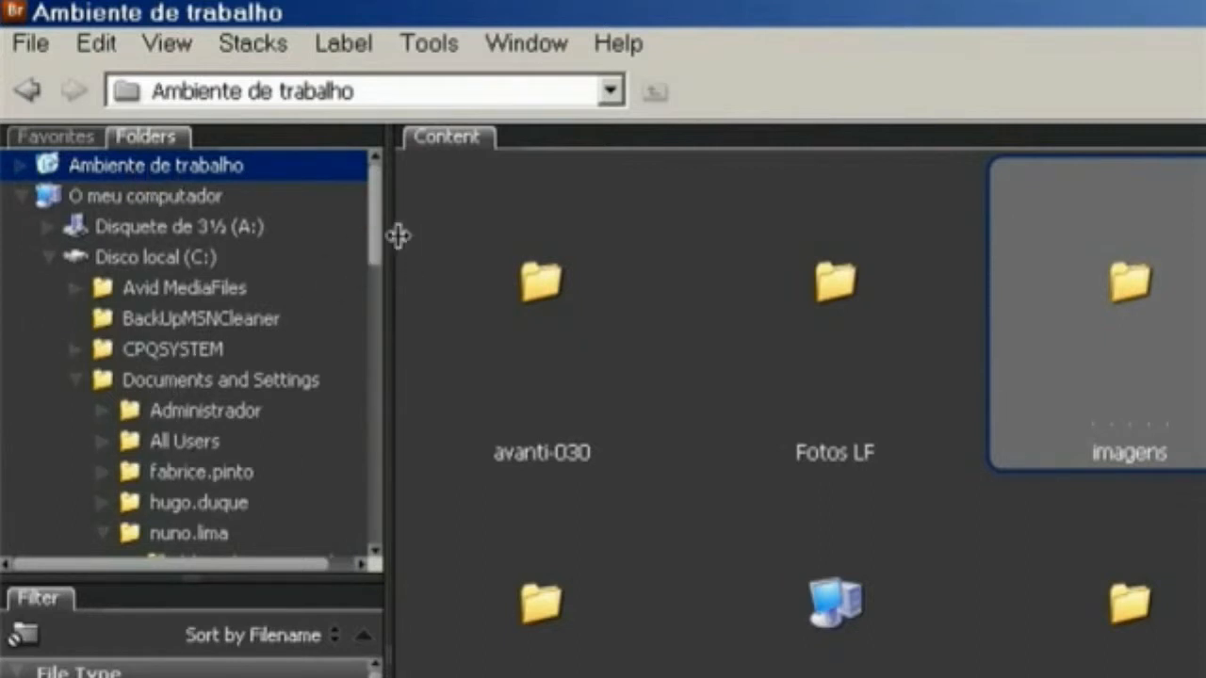
pyautogui.click(51, 133)
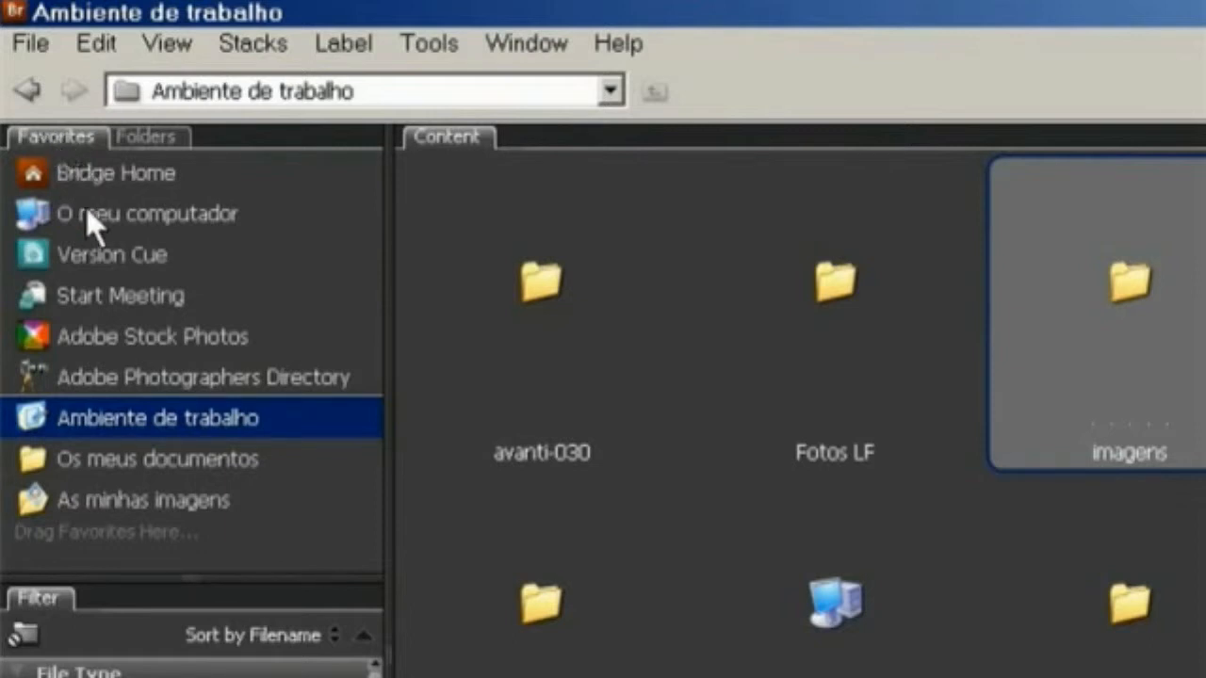
pyautogui.moveTo(1124, 290); pyautogui.dragTo(108, 519)
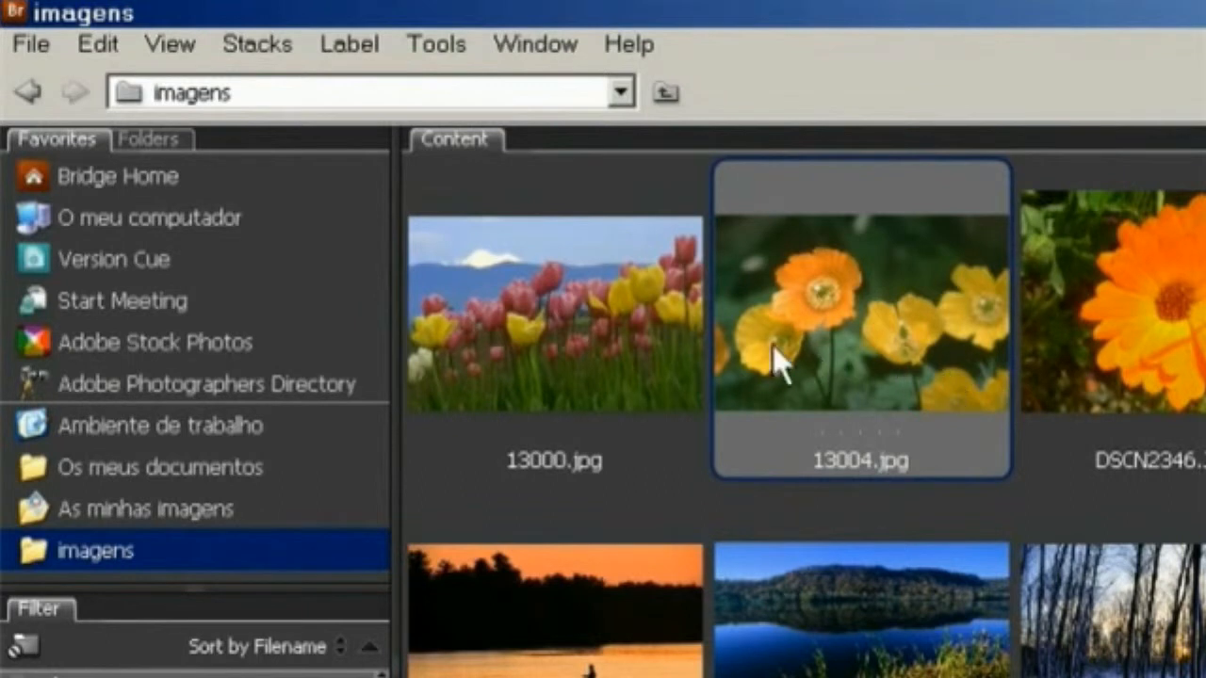
pyautogui.click(618, 368)
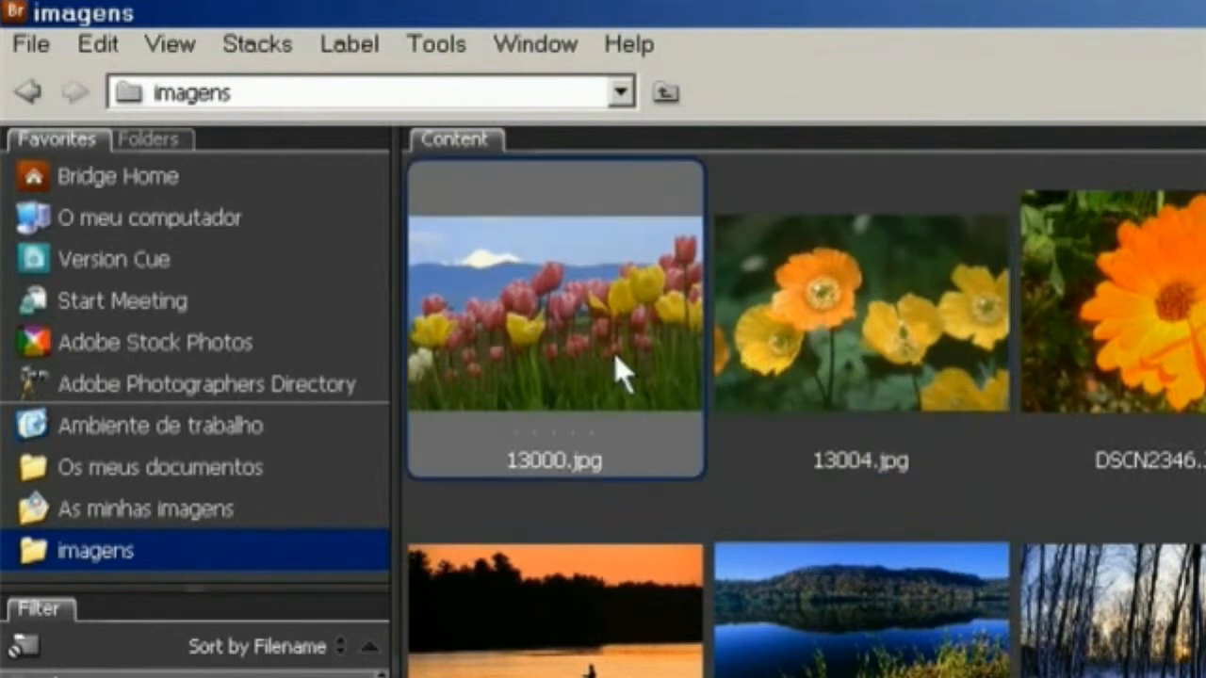
# Step: Examine the star ratings and label categories that can be assigned to the photos 13000.jpg and 13004.jpg
pyautogui.click(363, 43)
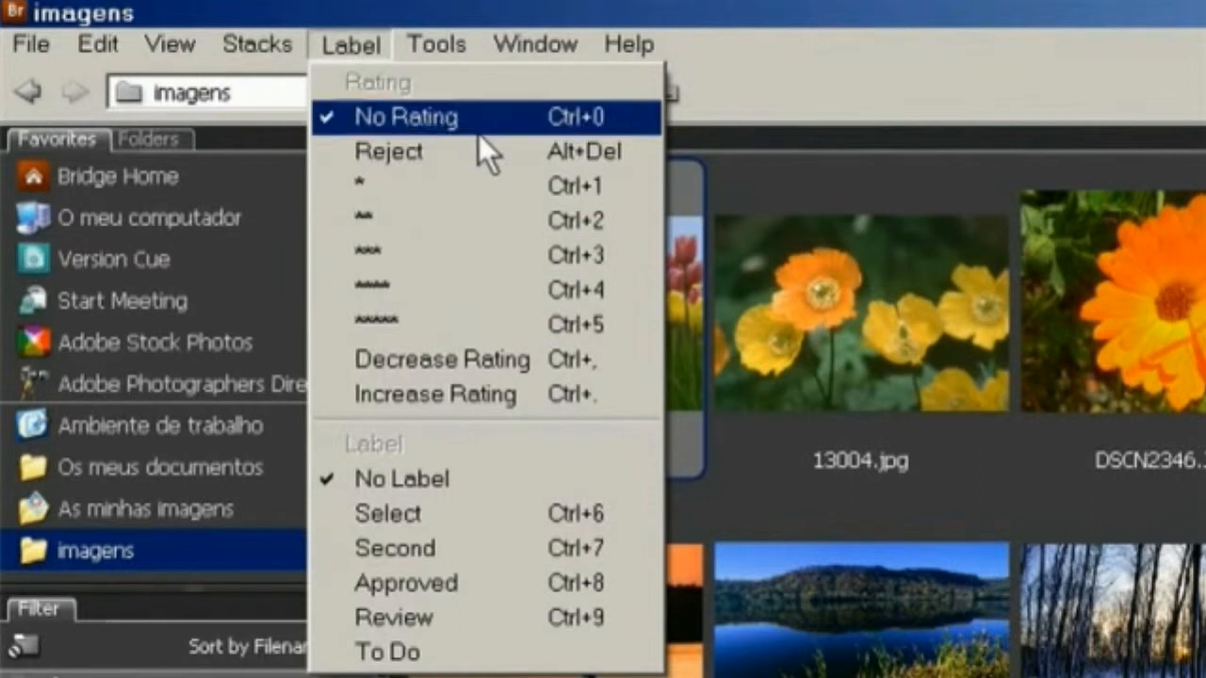
pyautogui.click(348, 45)
pyautogui.click(347, 44)
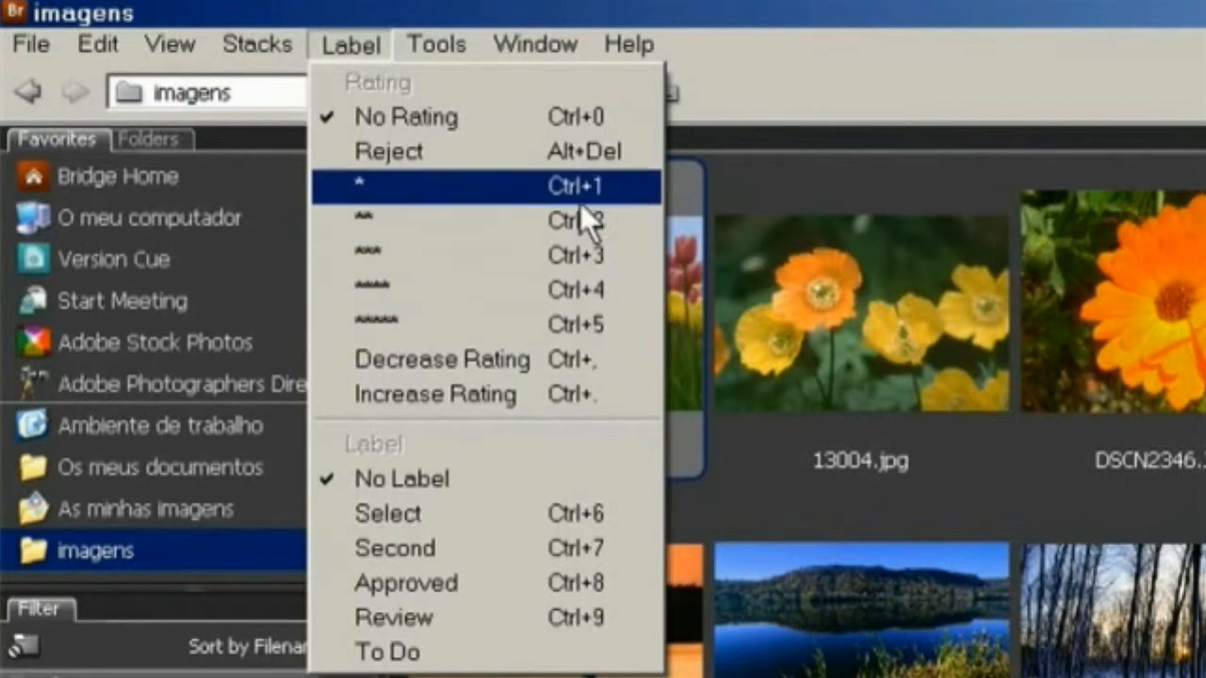
pyautogui.click(831, 307)
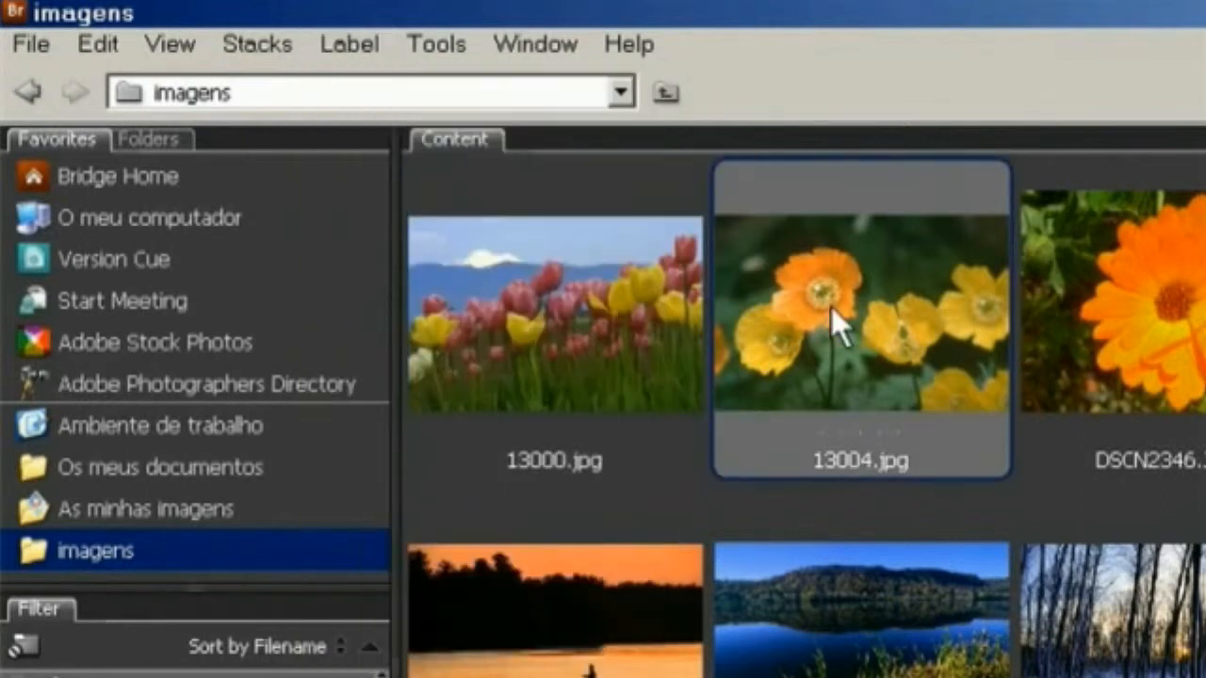
pyautogui.click(570, 247)
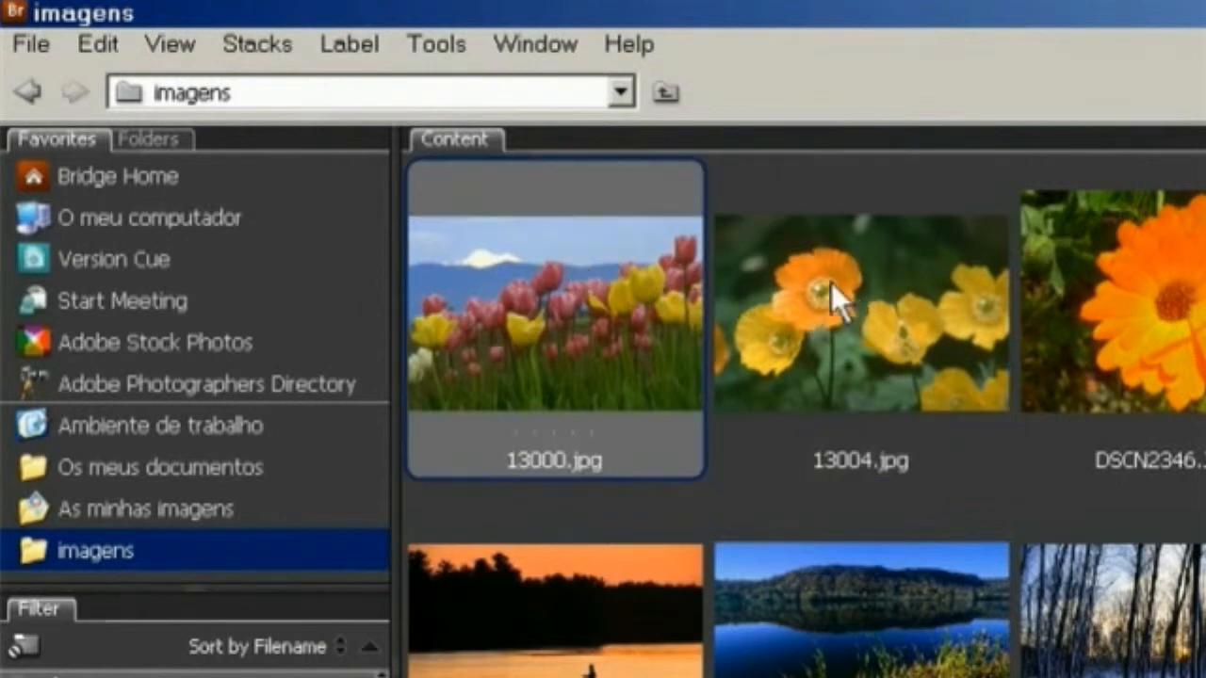
pyautogui.click(339, 47)
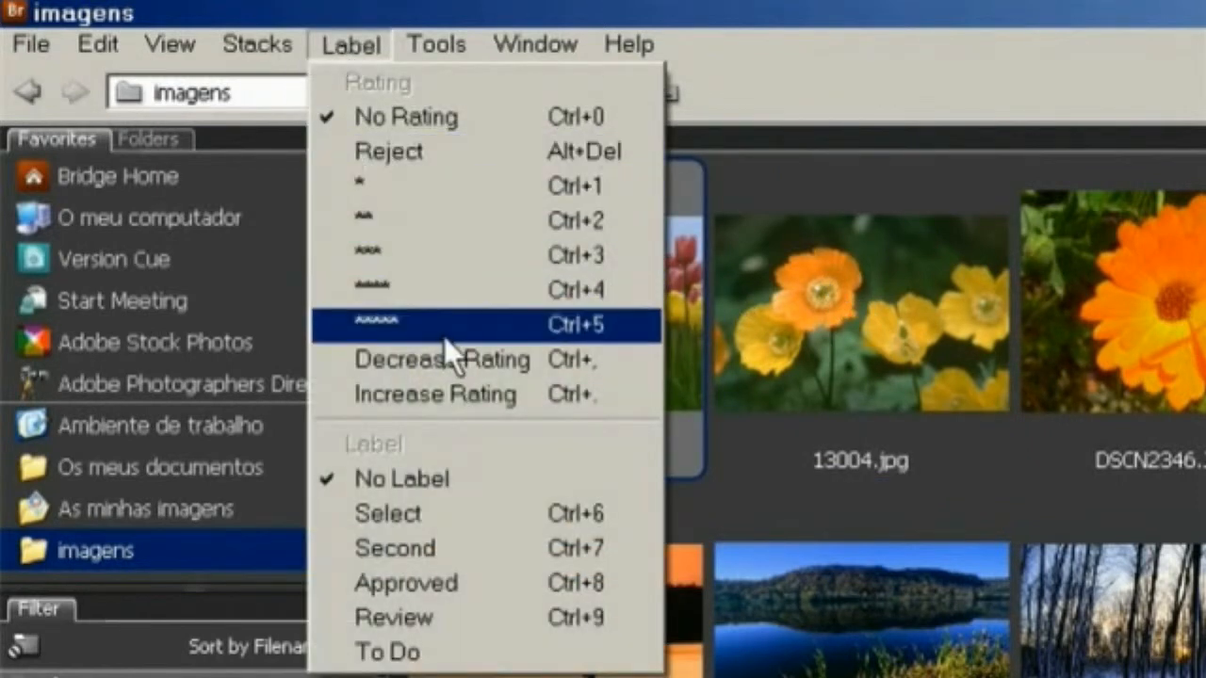
pyautogui.click(437, 265)
pyautogui.click(806, 316)
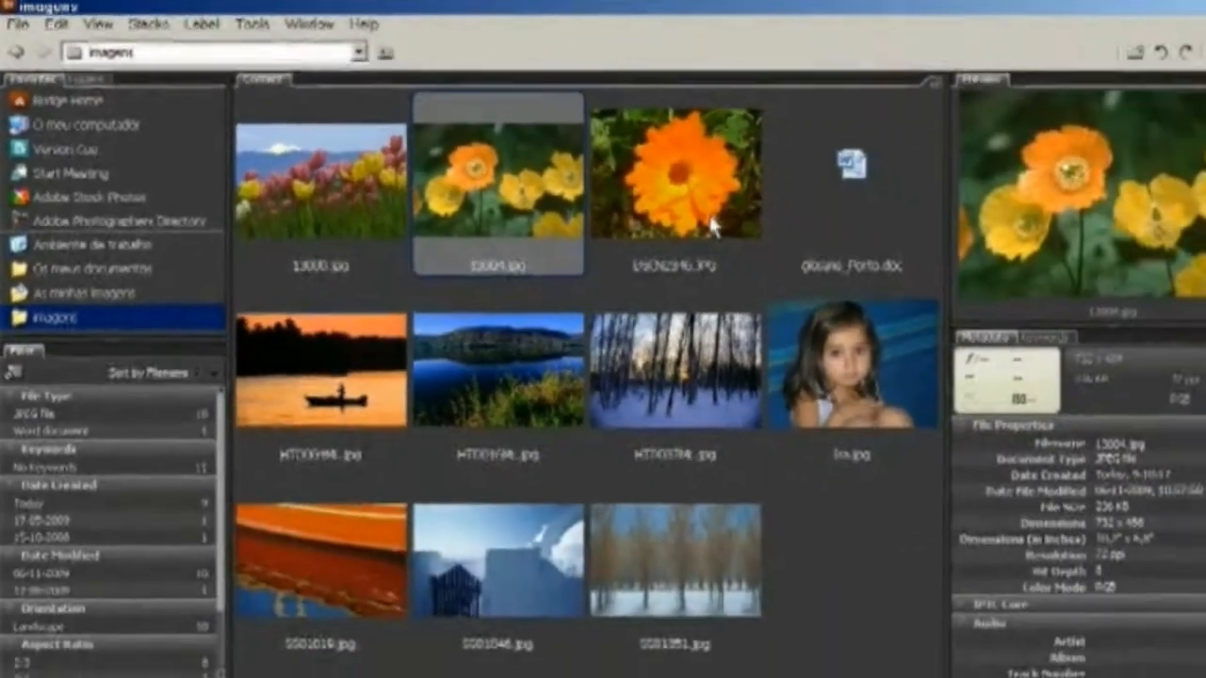
# Step: Rate the tulip photo 13000.jpg one star and the yellow flower photo 13004.jpg three stars
pyautogui.click(1177, 389)
pyautogui.click(467, 192)
pyautogui.click(342, 181)
pyautogui.click(466, 186)
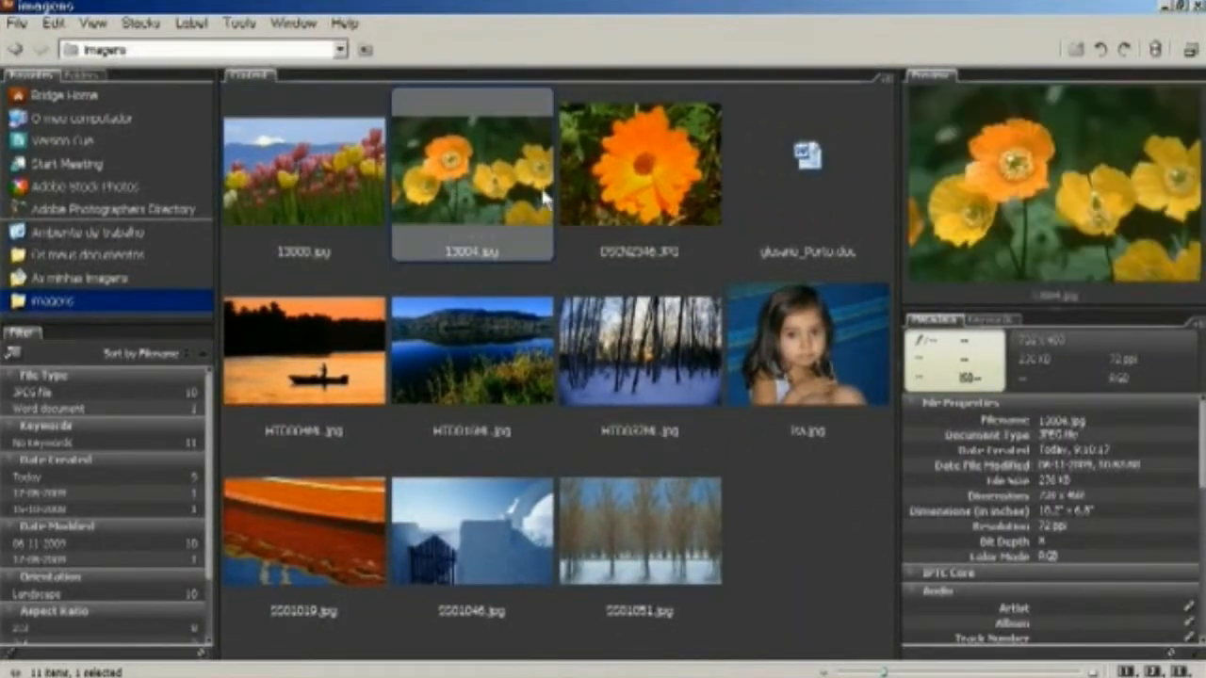
pyautogui.click(578, 180)
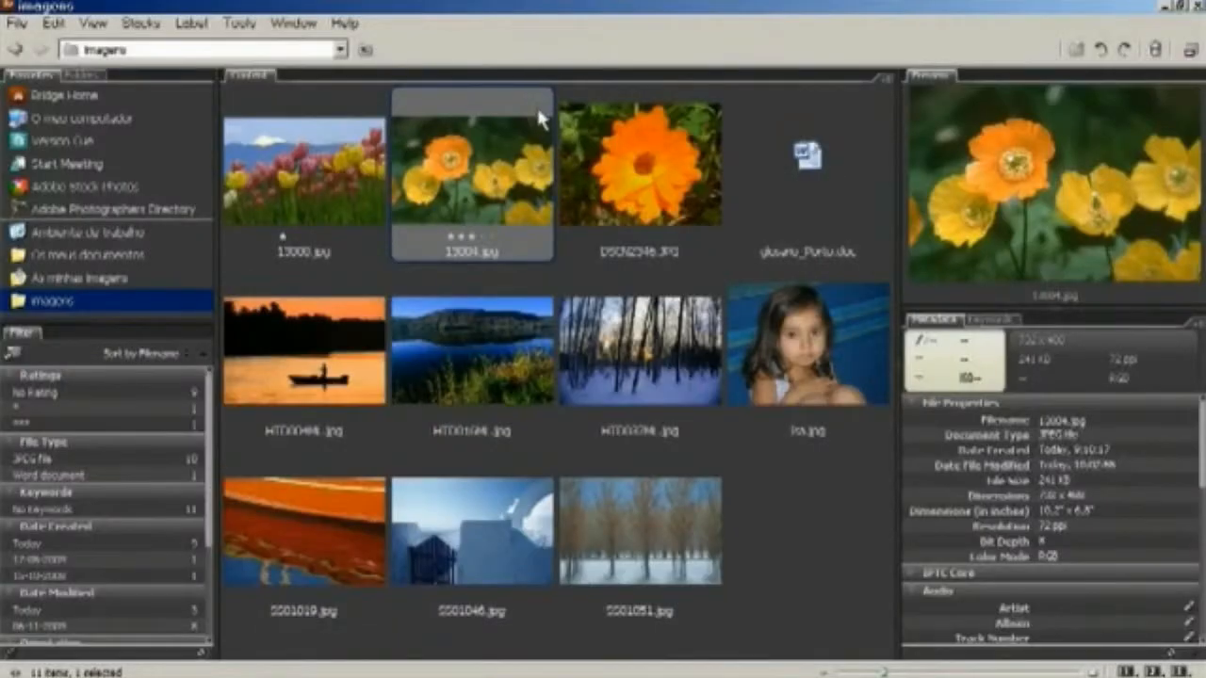
pyautogui.click(612, 171)
pyautogui.click(519, 182)
# Step: Clear the star ratings from 13004.jpg and 13000.jpg directly on their thumbnails
pyautogui.click(316, 151)
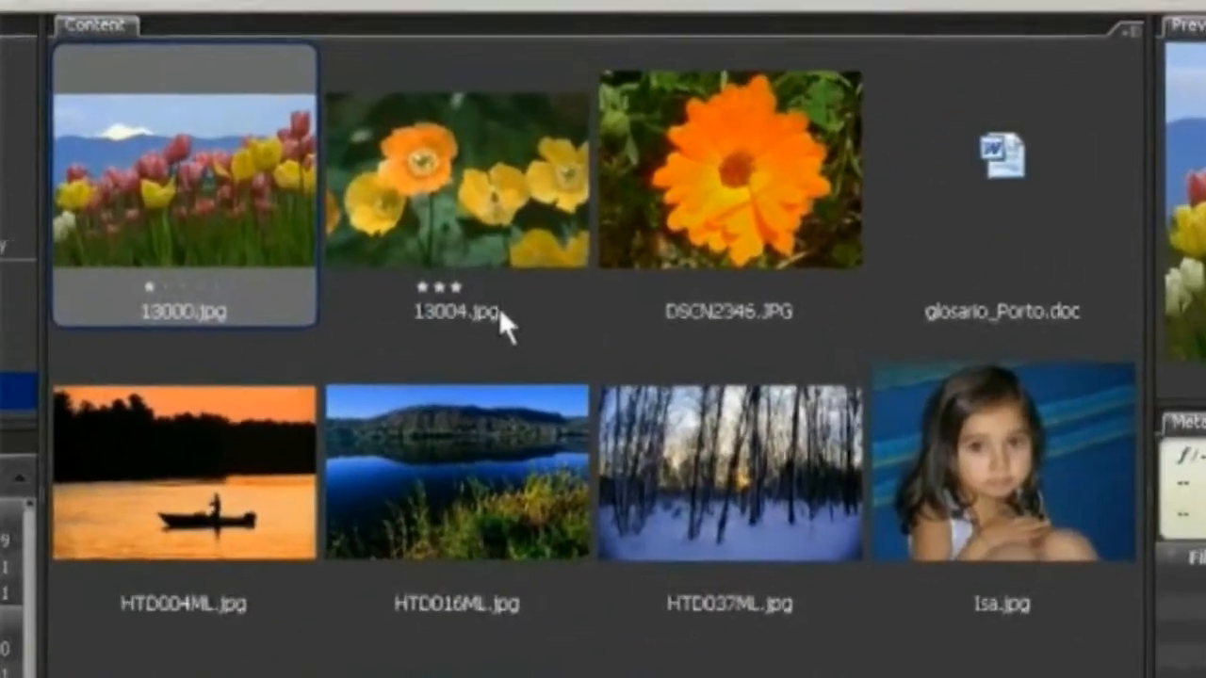
pyautogui.click(461, 236)
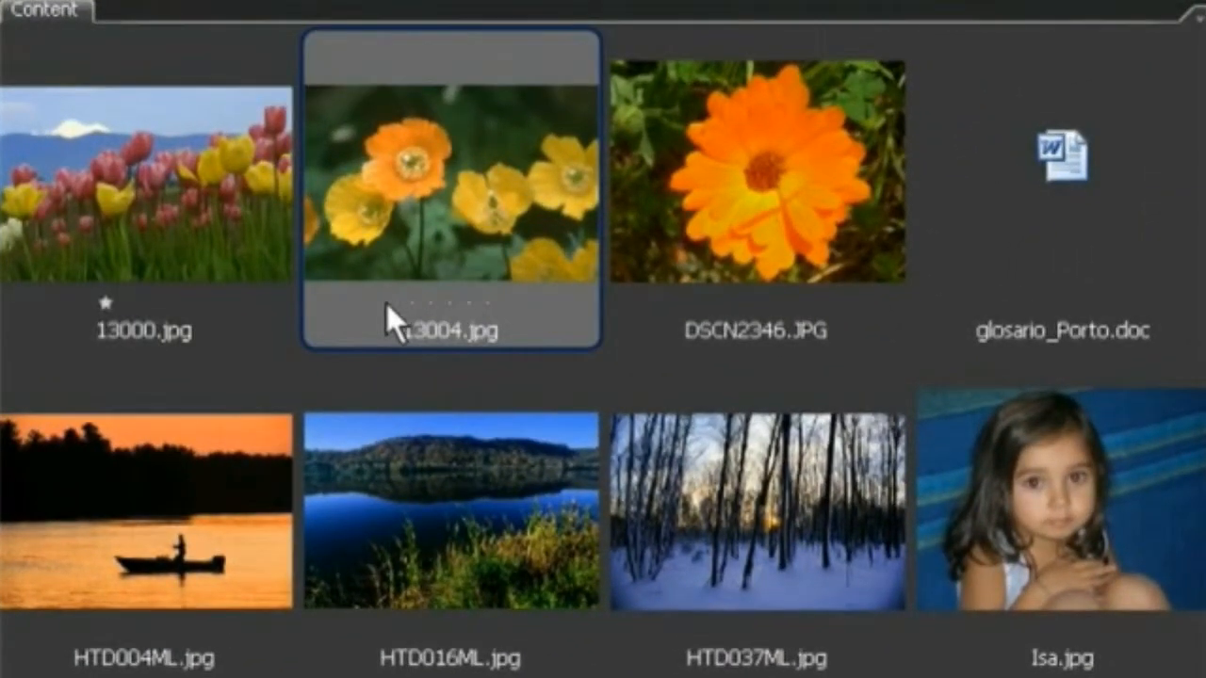
pyautogui.click(88, 298)
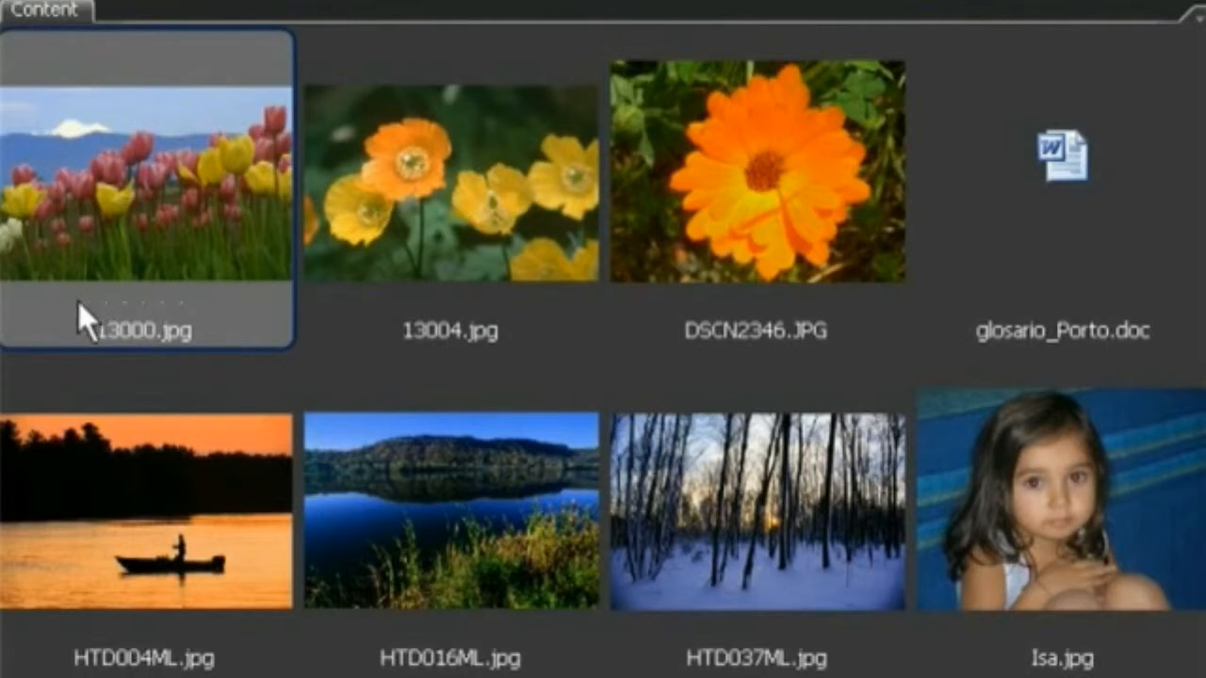
# Step: Give 13000.jpg, 13004.jpg and DSCN2346.JPG a one-star rating each on their thumbnails
pyautogui.click(106, 302)
pyautogui.click(424, 306)
pyautogui.click(411, 301)
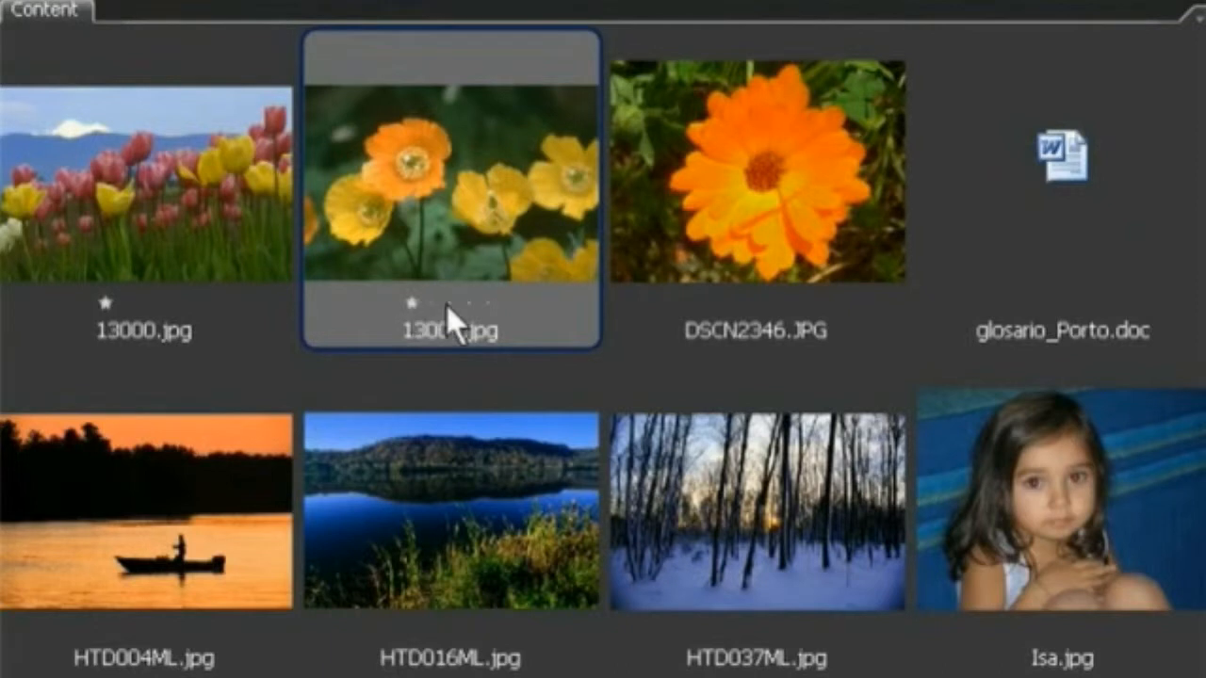
pyautogui.click(713, 304)
pyautogui.click(718, 304)
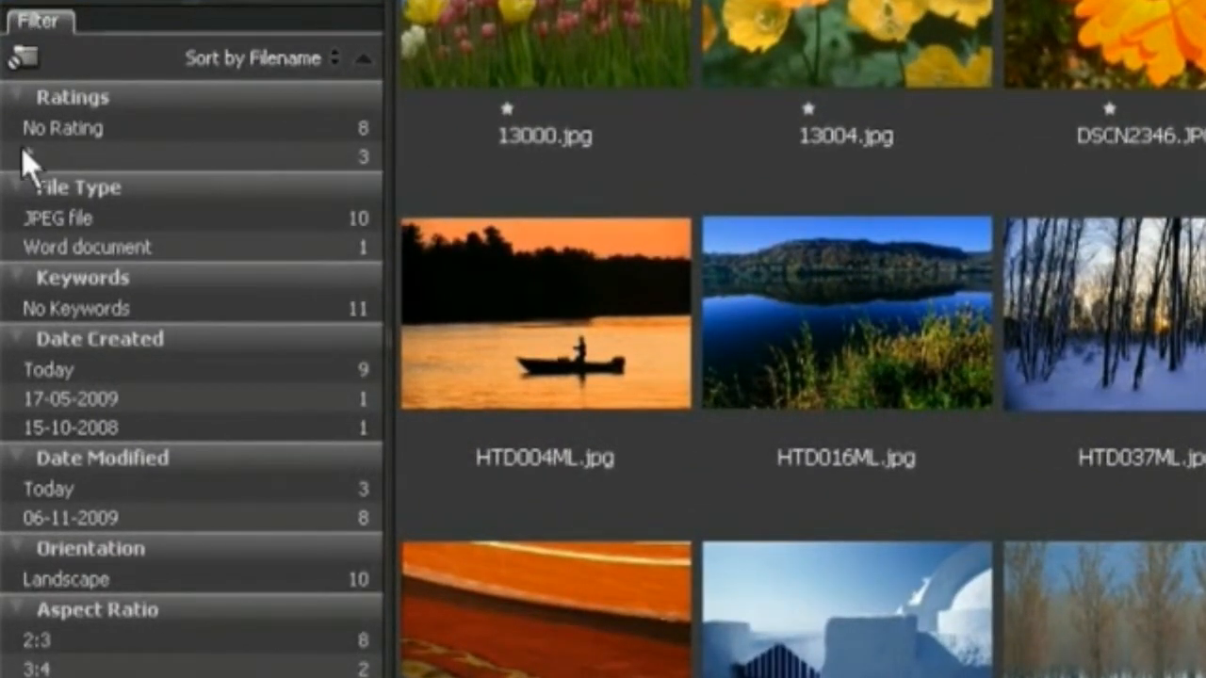
# Step: Examine the filter categories for Ratings, File Type, Keywords, Date Created and Date Modified
pyautogui.click(12, 96)
pyautogui.click(11, 95)
pyautogui.click(19, 184)
pyautogui.click(17, 184)
pyautogui.click(16, 271)
pyautogui.click(17, 272)
pyautogui.click(17, 340)
pyautogui.click(17, 341)
pyautogui.click(14, 451)
pyautogui.click(13, 451)
# Step: Filter the folder to one-star images and label the tulip photo 13000.jpg as Approved
pyautogui.click(87, 153)
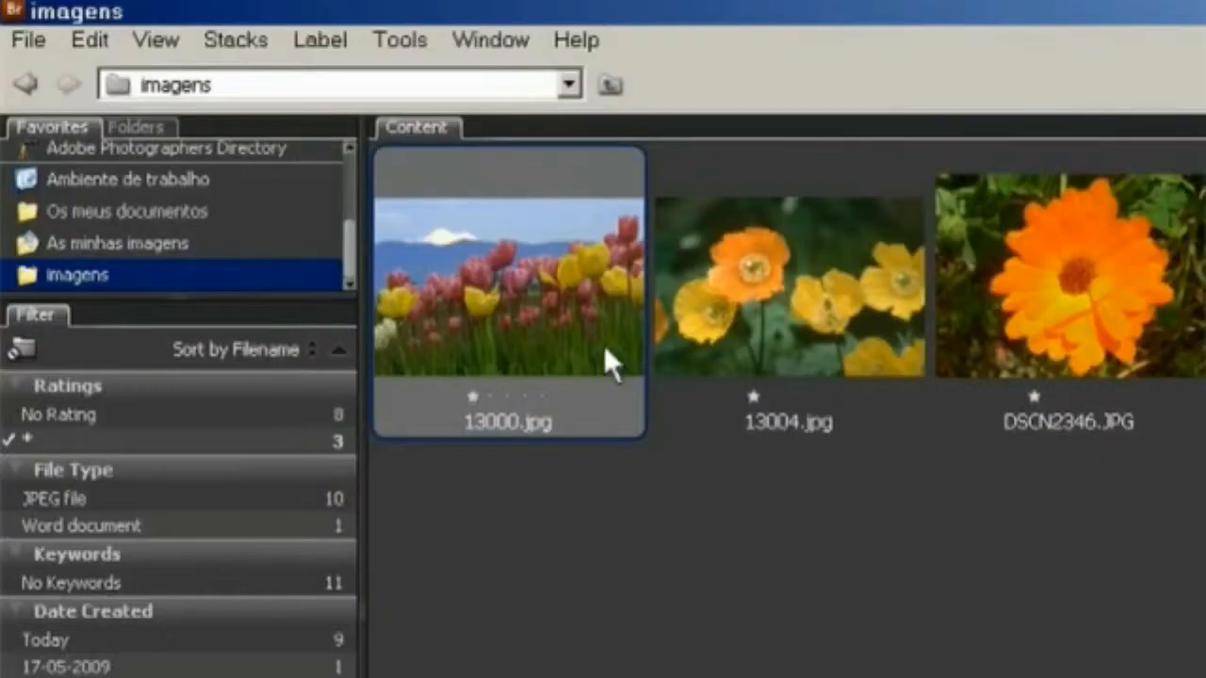
pyautogui.click(320, 40)
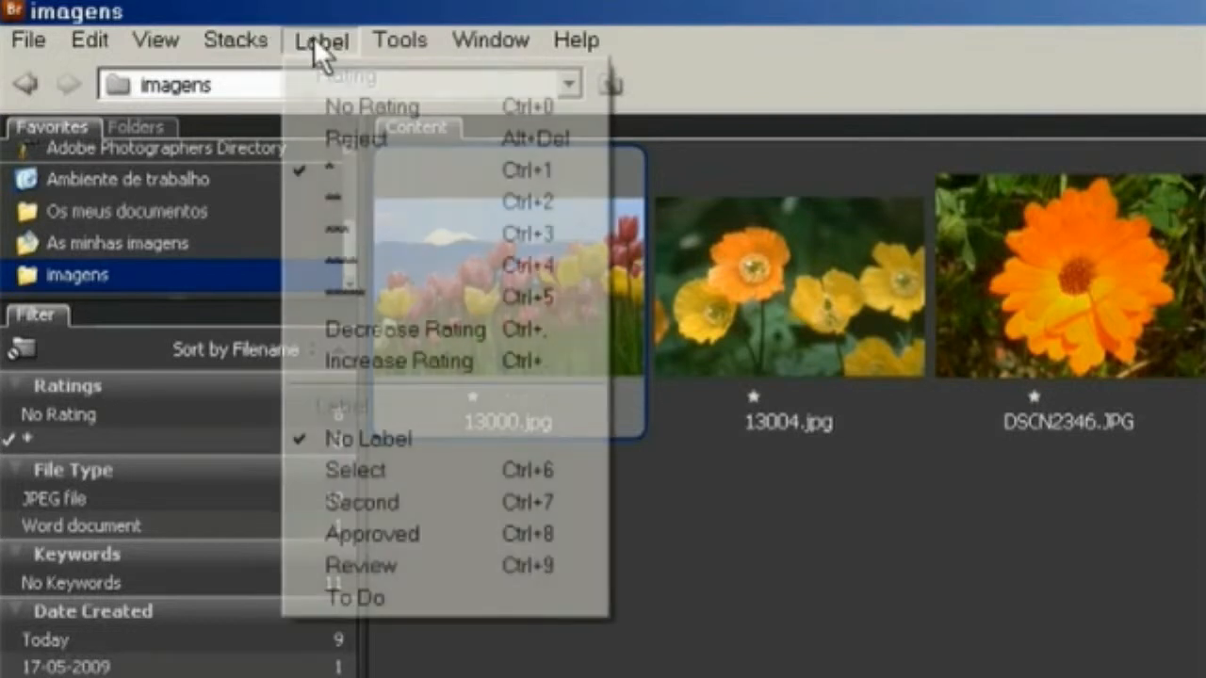
pyautogui.click(452, 535)
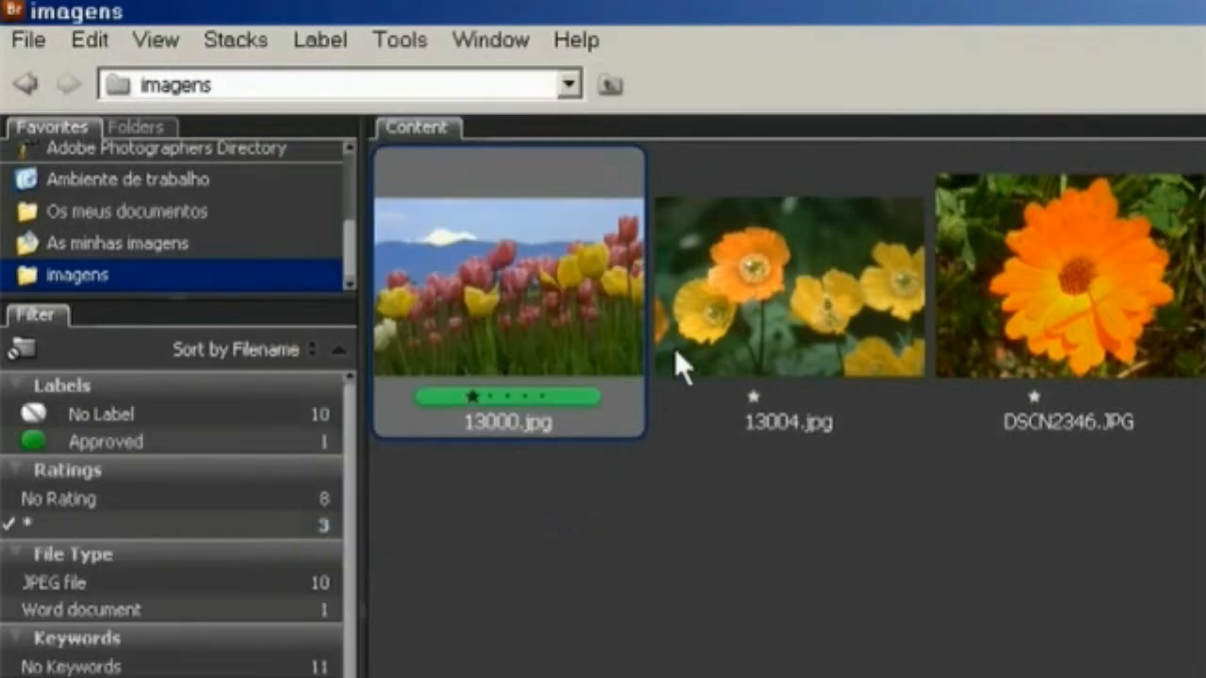
# Step: Label the photo 13004.jpg as Select and the orange flower DSCN2346.JPG as Second
pyautogui.click(774, 276)
pyautogui.click(325, 42)
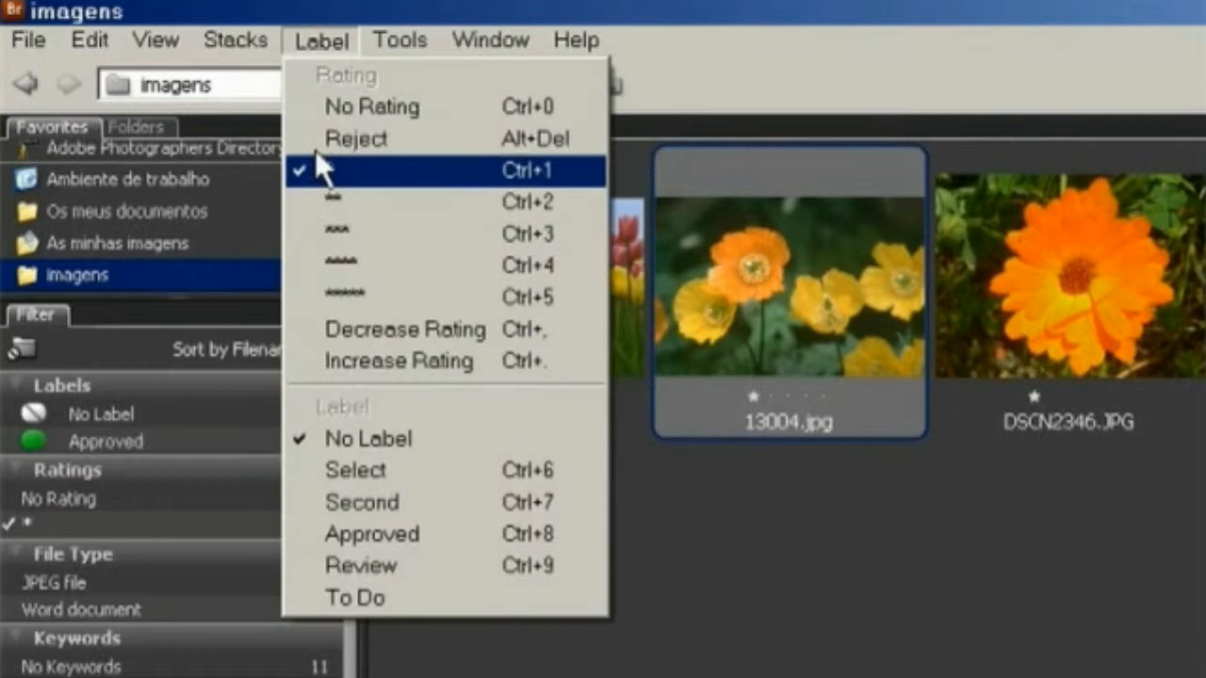
pyautogui.click(386, 470)
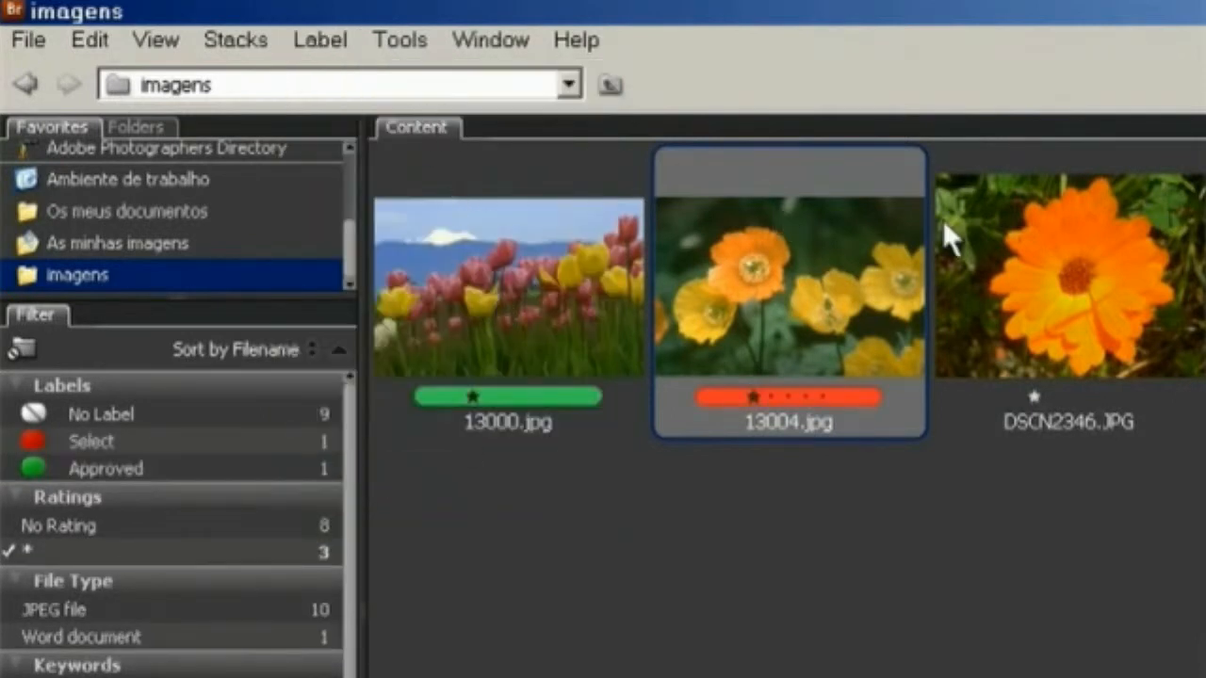
pyautogui.click(1074, 235)
pyautogui.click(336, 42)
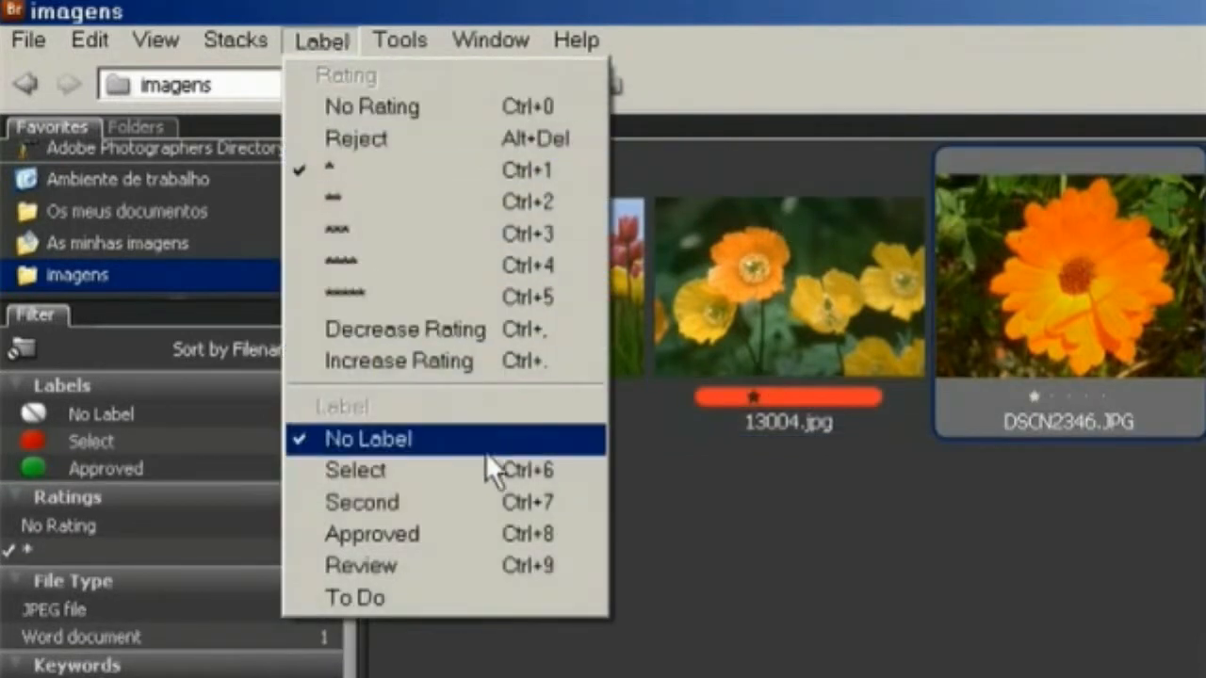
pyautogui.click(452, 504)
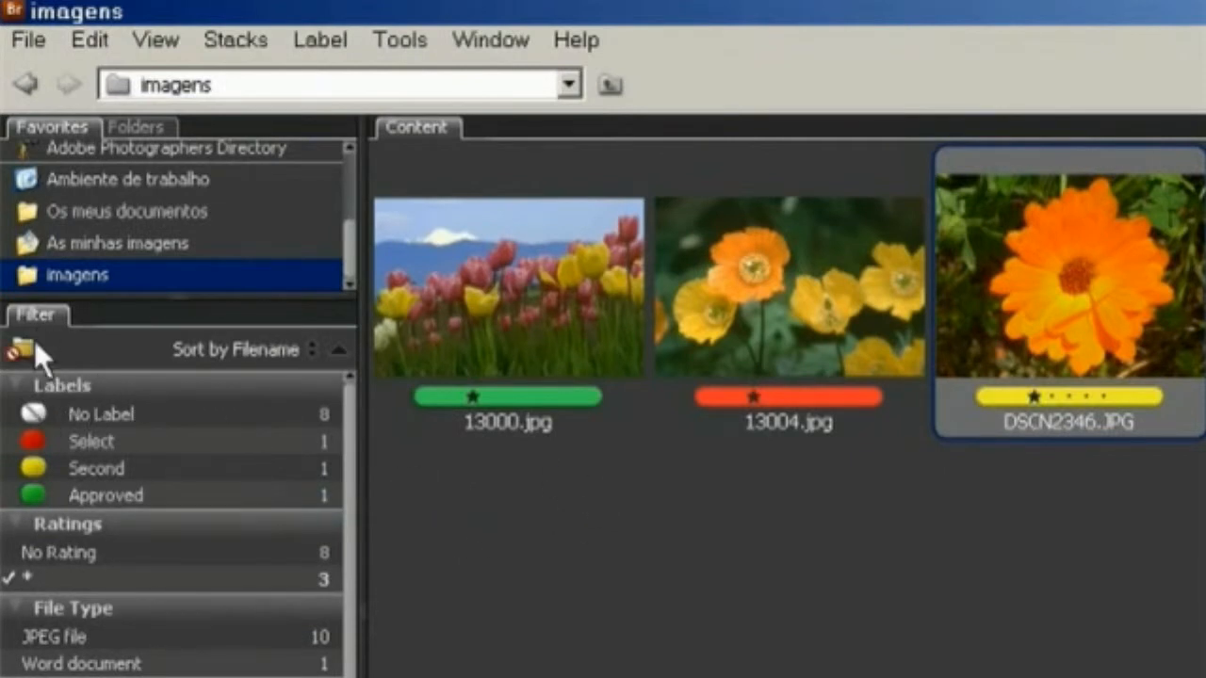
# Step: Filter the images by the Select label, adding the Second and Approved labels to the filter
pyautogui.click(166, 441)
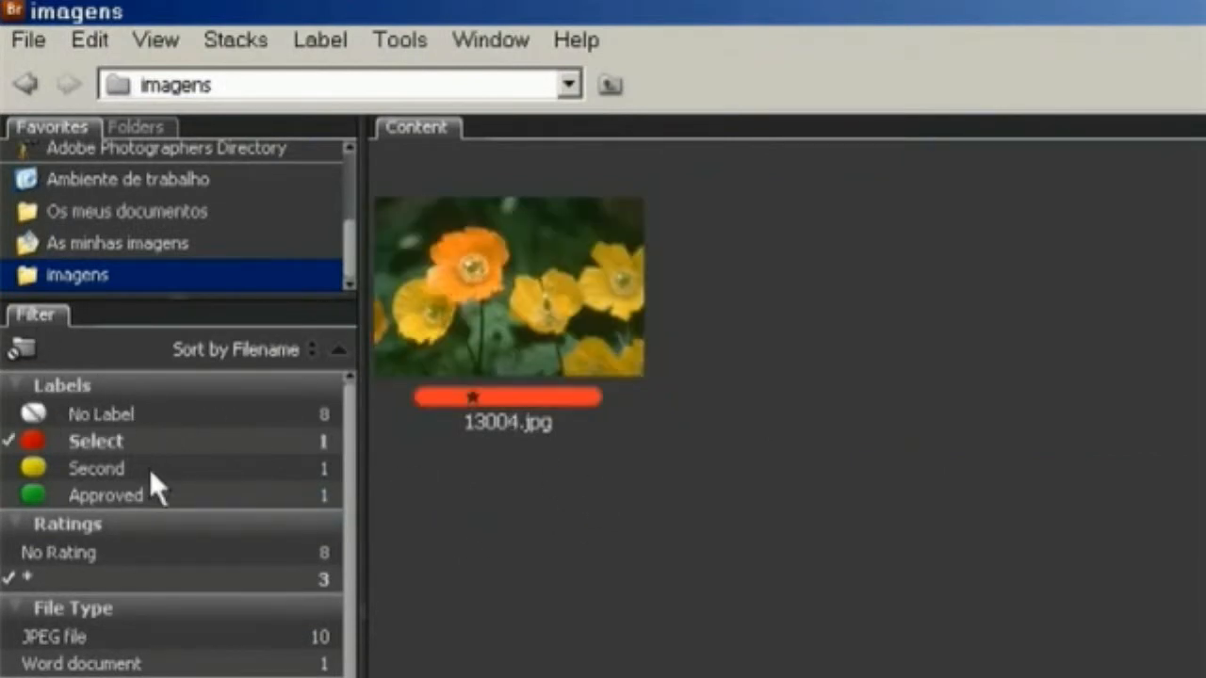
pyautogui.click(148, 468)
pyautogui.click(156, 492)
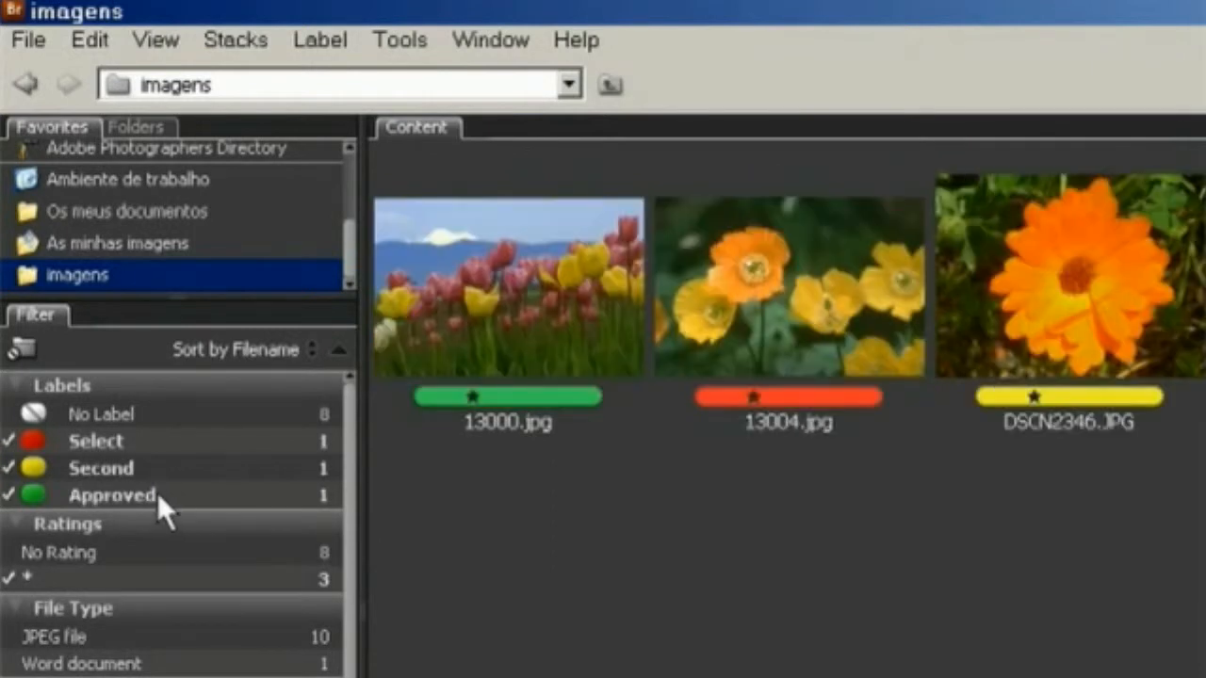
# Step: Remove the one-star, Approved, Second and Select filters and enlarge the content thumbnails slightly
pyautogui.click(134, 584)
pyautogui.click(118, 570)
pyautogui.click(118, 574)
pyautogui.click(107, 579)
pyautogui.click(106, 496)
pyautogui.click(134, 464)
pyautogui.click(134, 442)
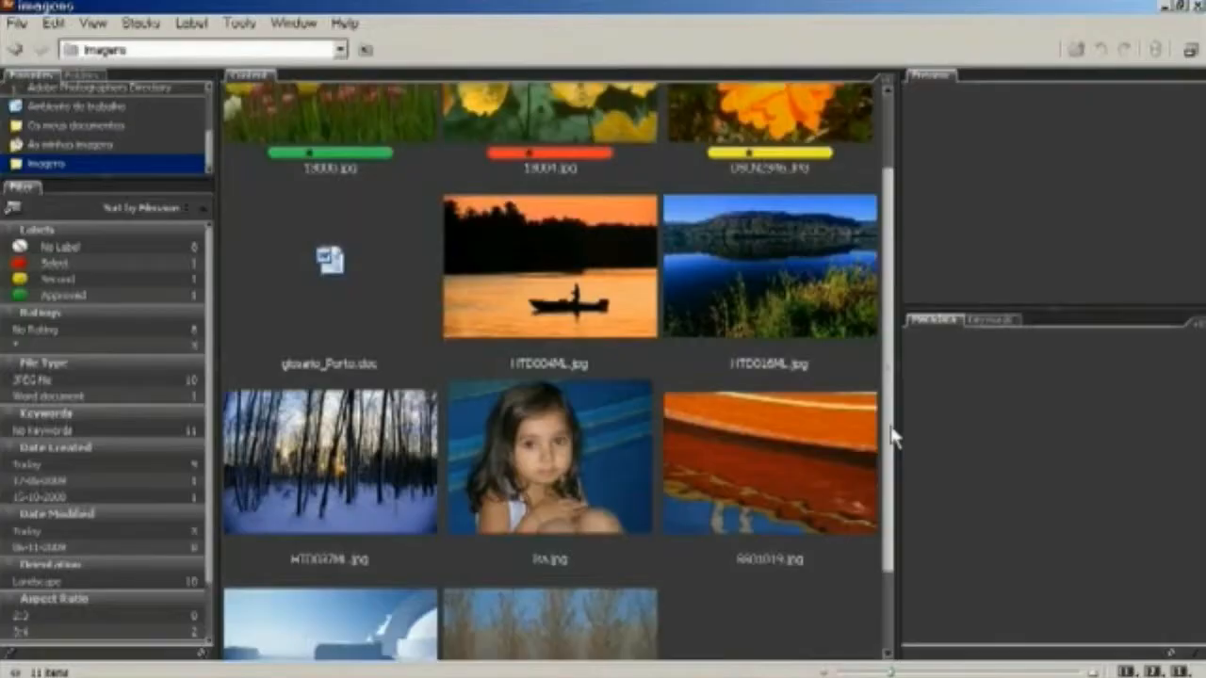
pyautogui.moveTo(892, 435); pyautogui.dragTo(876, 303)
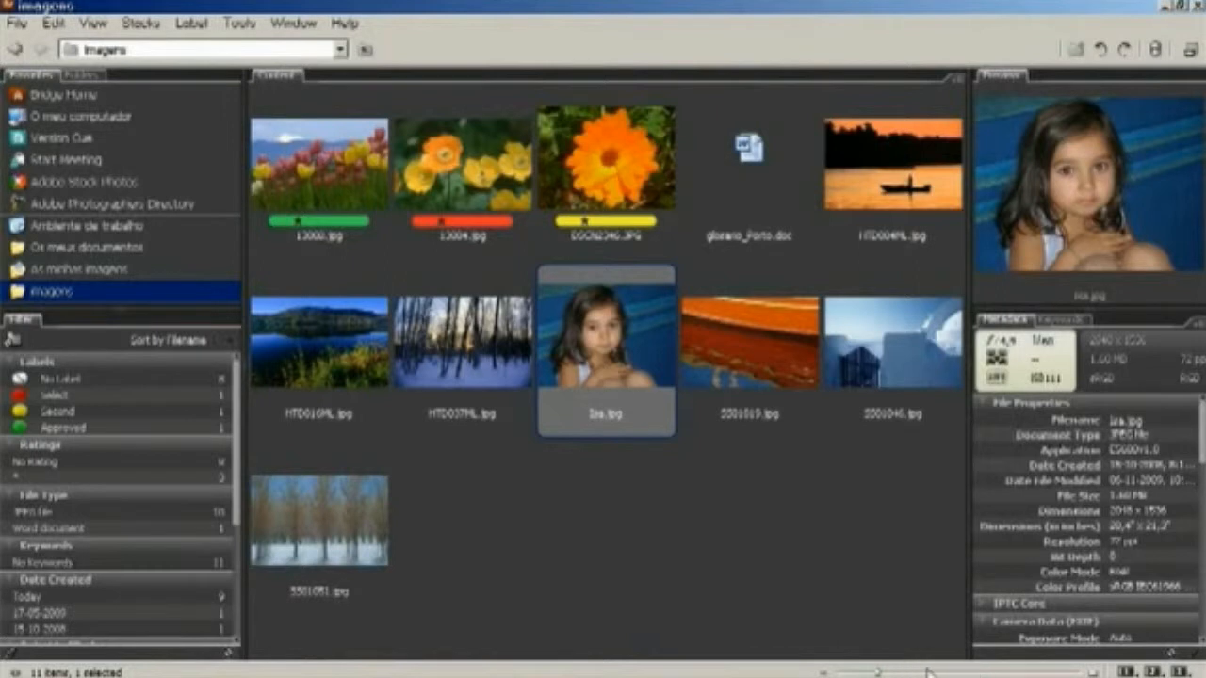
pyautogui.moveTo(877, 671); pyautogui.dragTo(885, 671)
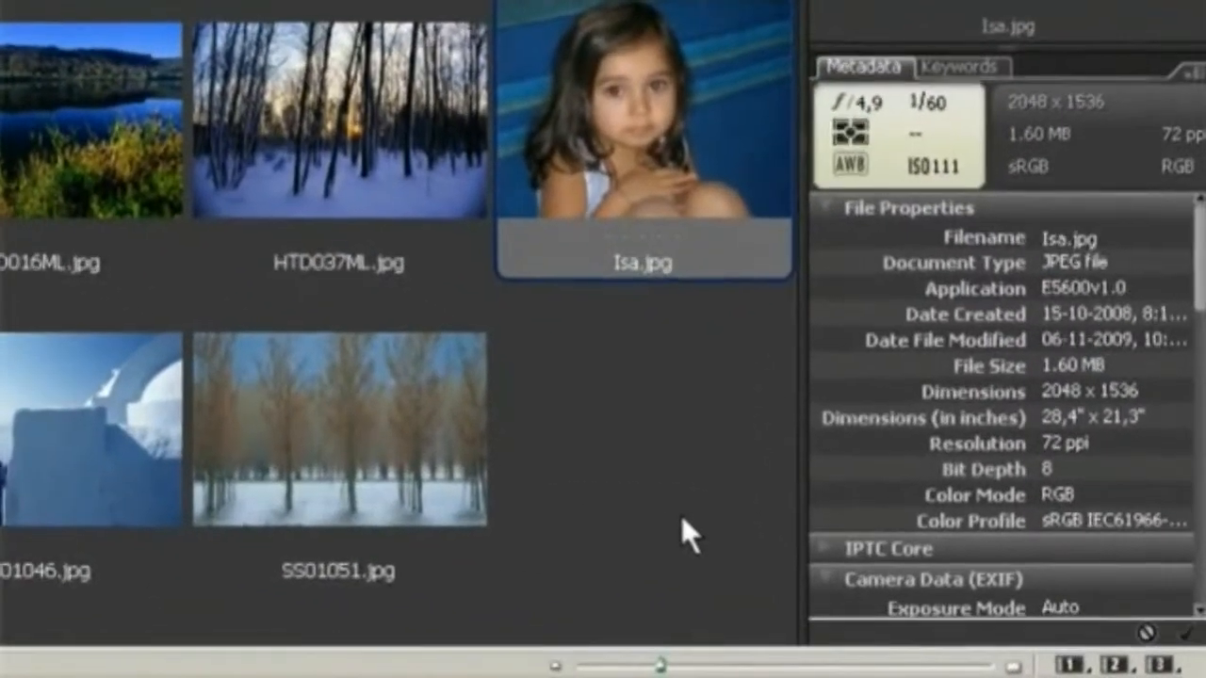
# Step: Switch to the Light Table workspace with smaller thumbnails and select the red boat photo SS01019.jpg
pyautogui.click(1065, 665)
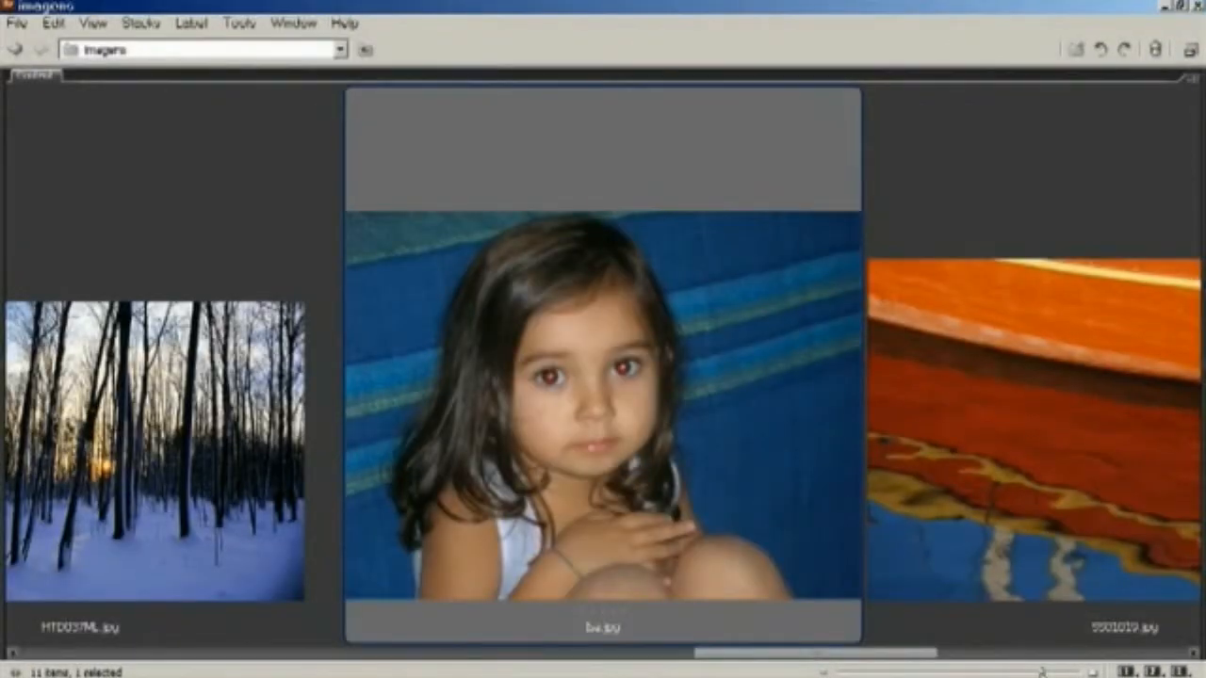
pyautogui.moveTo(1042, 673); pyautogui.dragTo(954, 673)
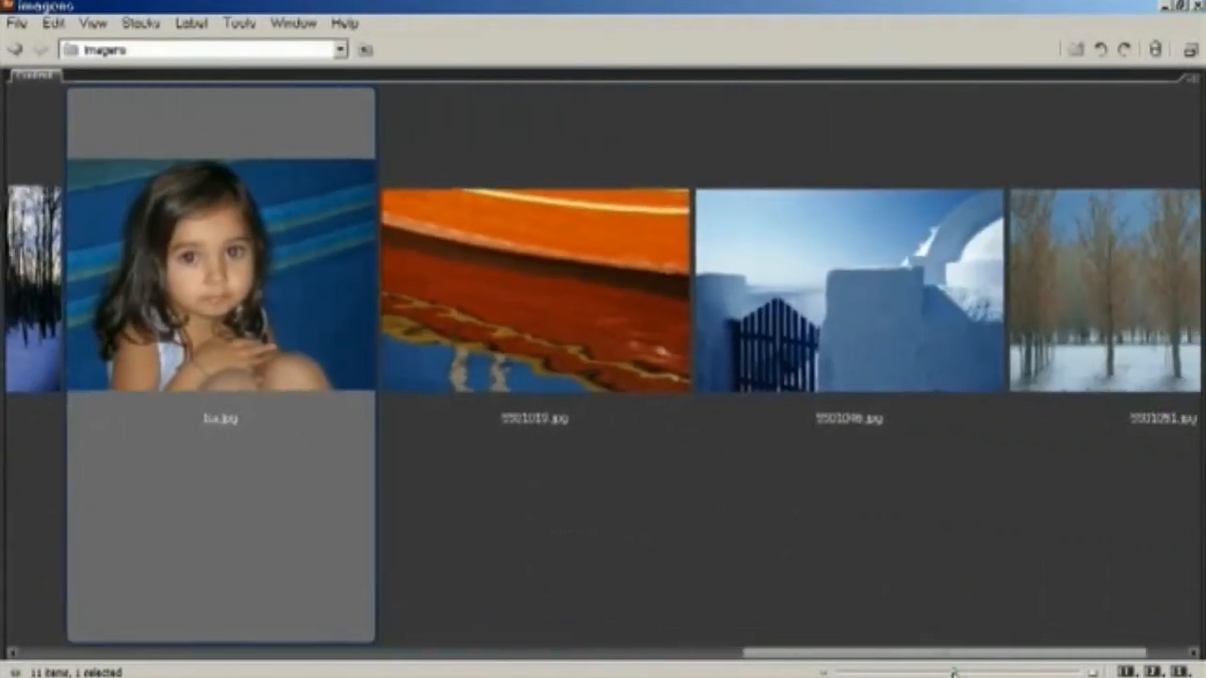
pyautogui.click(885, 349)
pyautogui.click(622, 353)
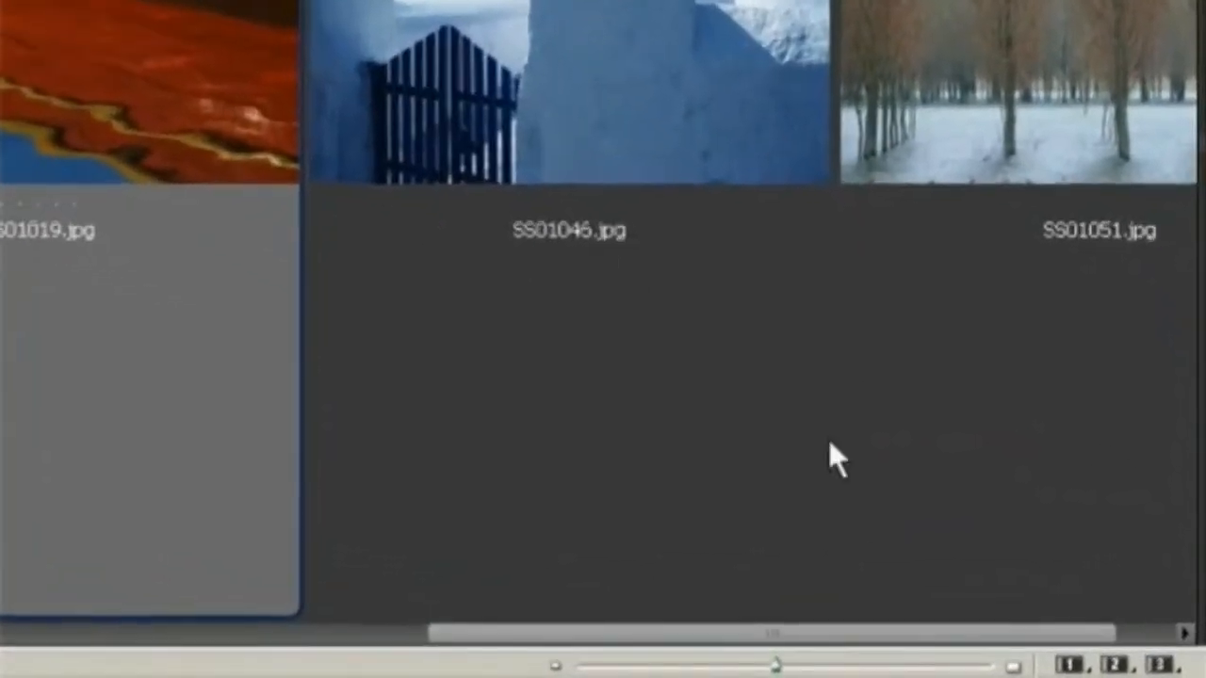
# Step: Try the File Navigator workspace followed by the Metadata Focus workspace
pyautogui.click(1078, 666)
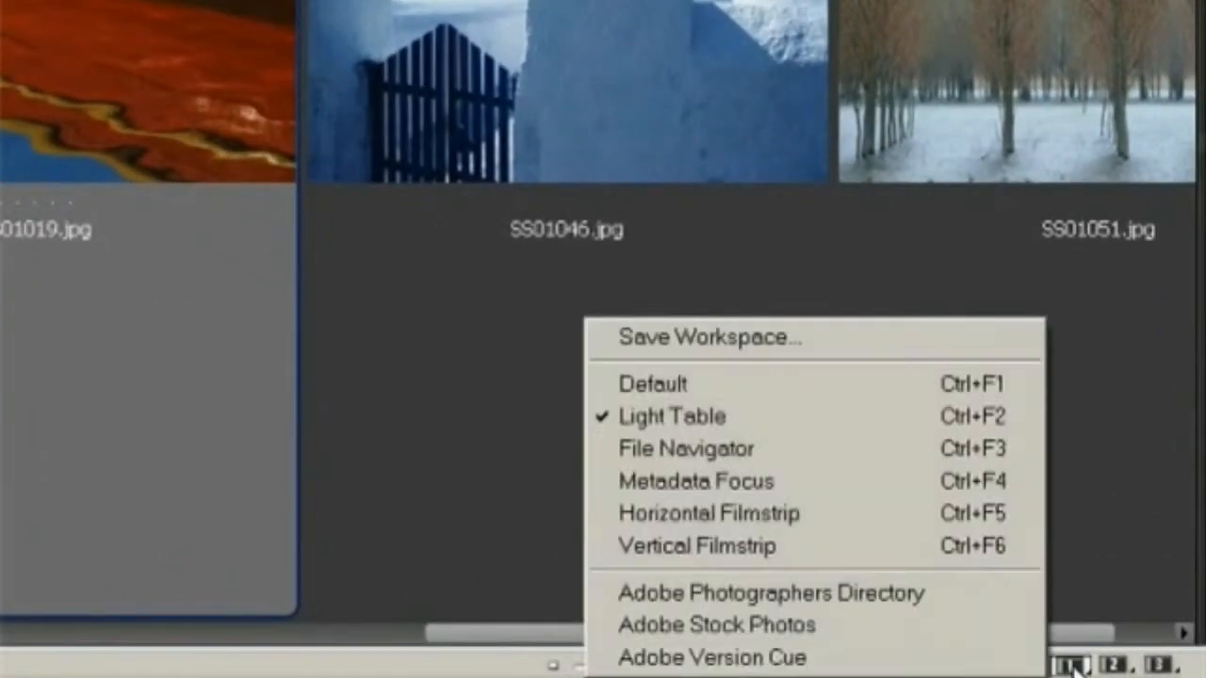
pyautogui.click(838, 456)
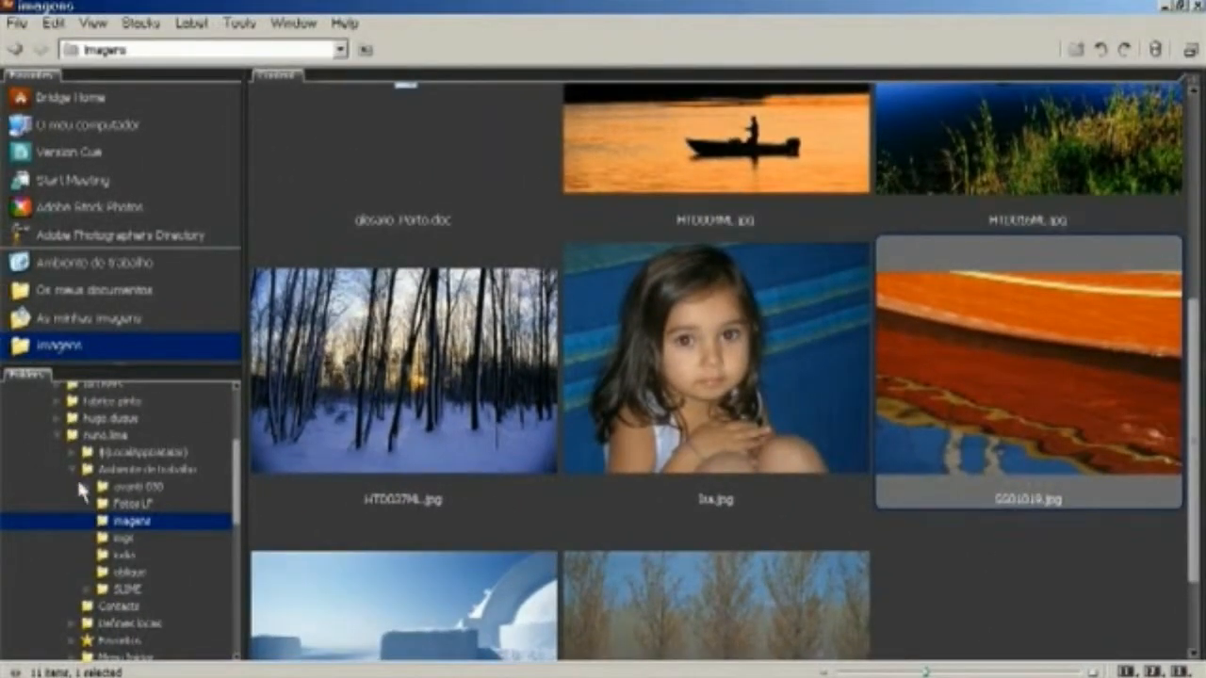
pyautogui.moveTo(236, 498)
pyautogui.mouseDown()
pyautogui.moveTo(237, 481)
pyautogui.moveTo(227, 498)
pyautogui.mouseUp()
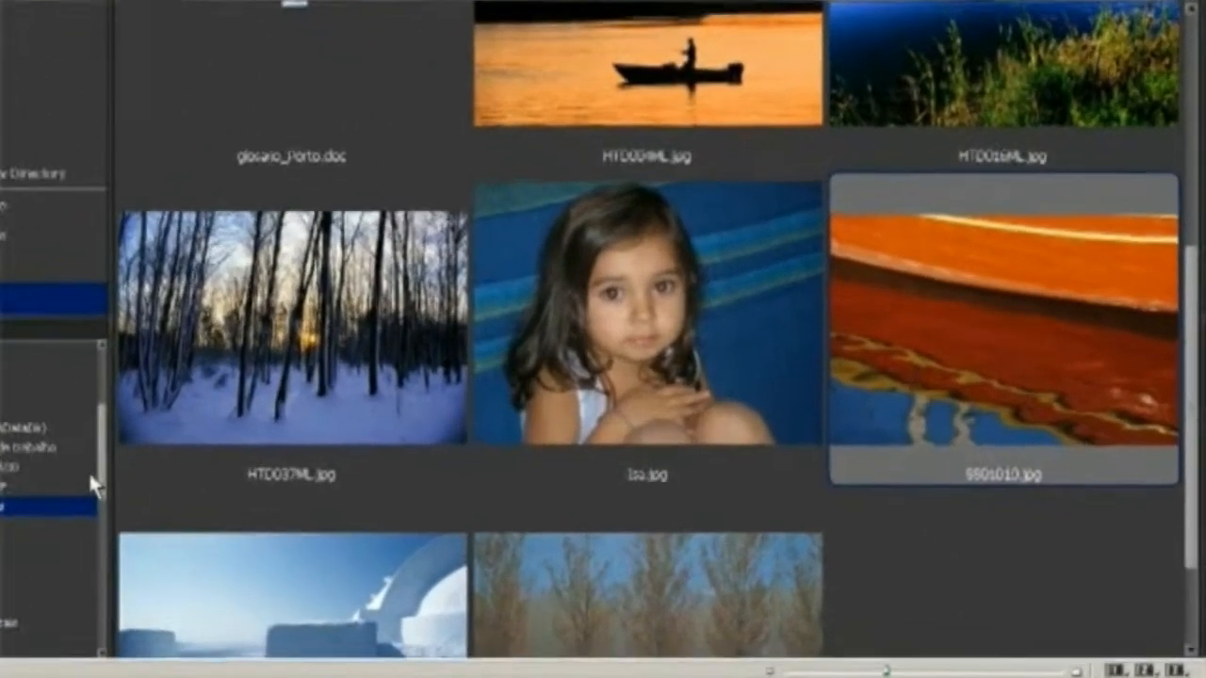
pyautogui.click(1115, 670)
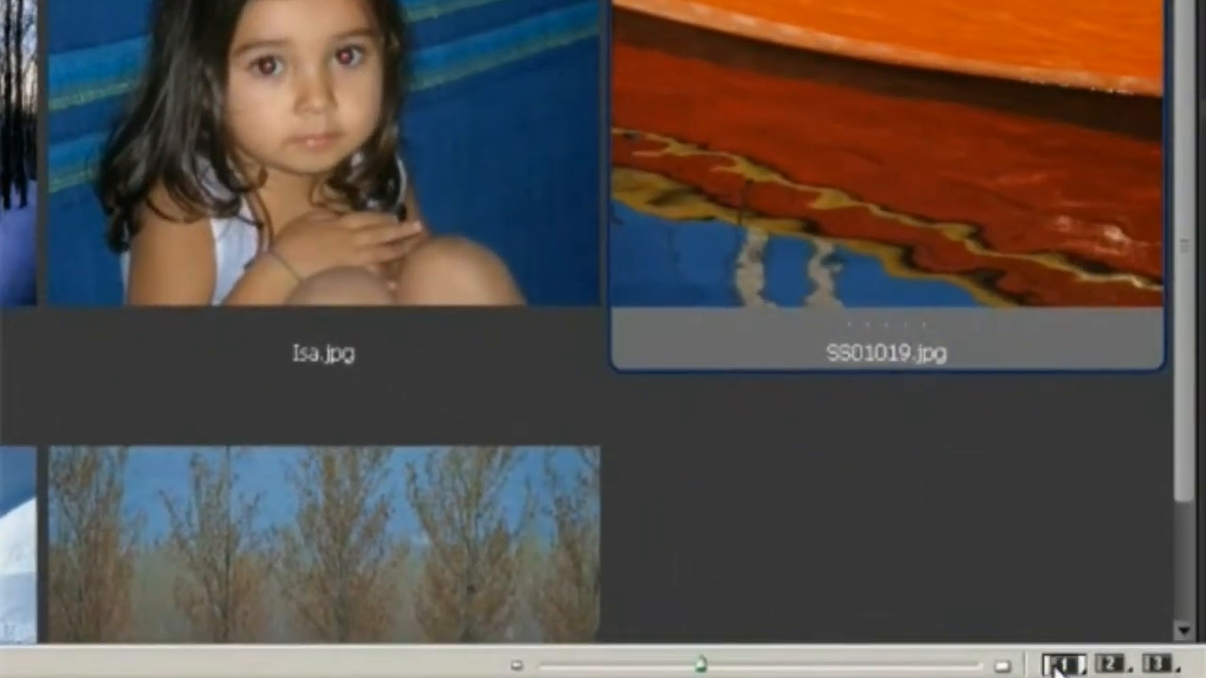
pyautogui.click(797, 468)
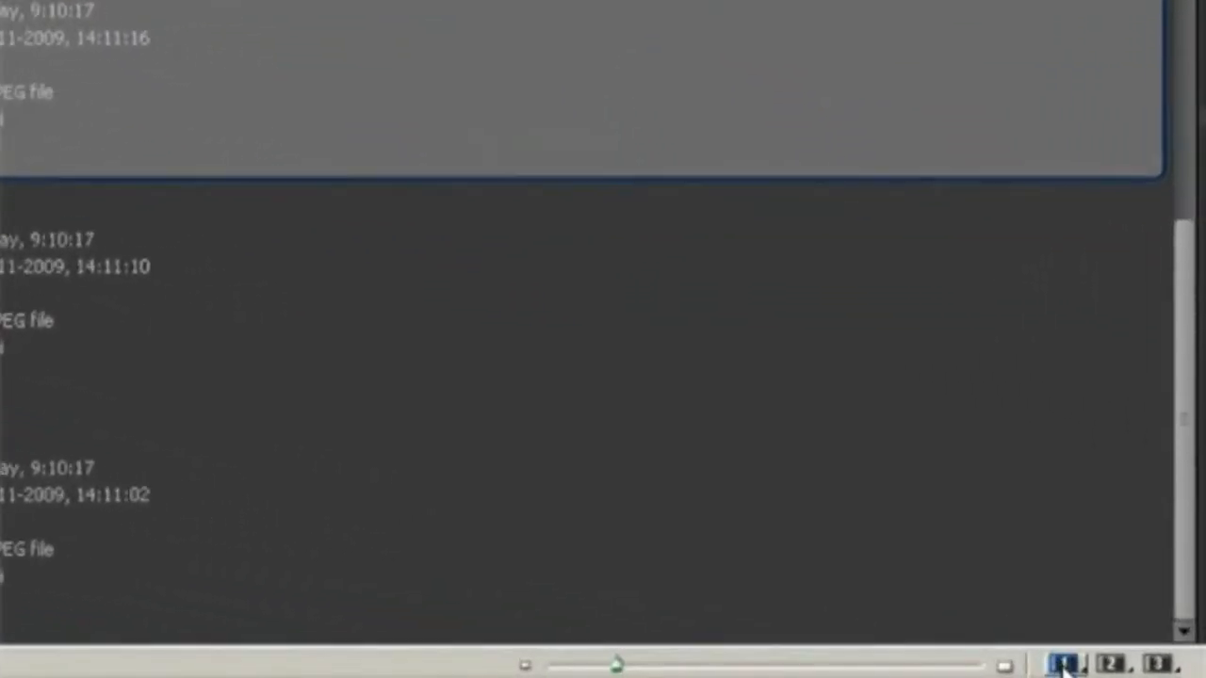
# Step: Switch to the Horizontal Filmstrip workspace and preview SS01046.jpg, the girl's photo and the snowy forest HTD037ML.jpg
pyautogui.click(1064, 665)
pyautogui.click(821, 502)
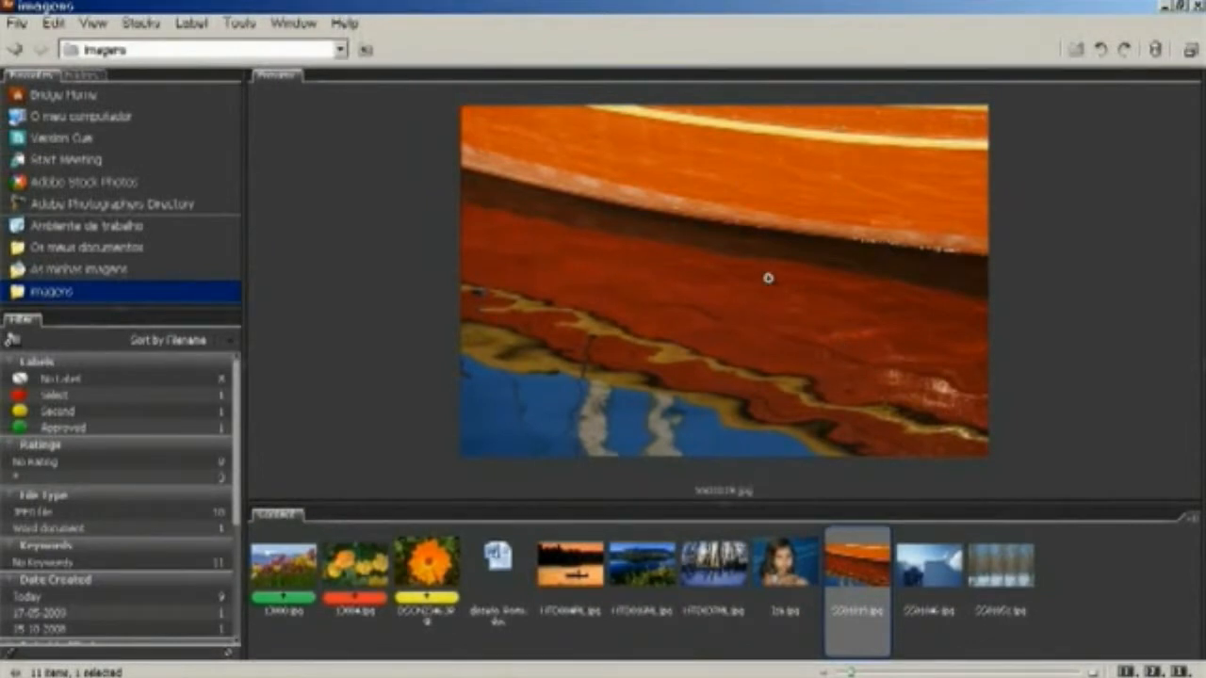
pyautogui.click(953, 565)
pyautogui.click(785, 568)
pyautogui.click(720, 570)
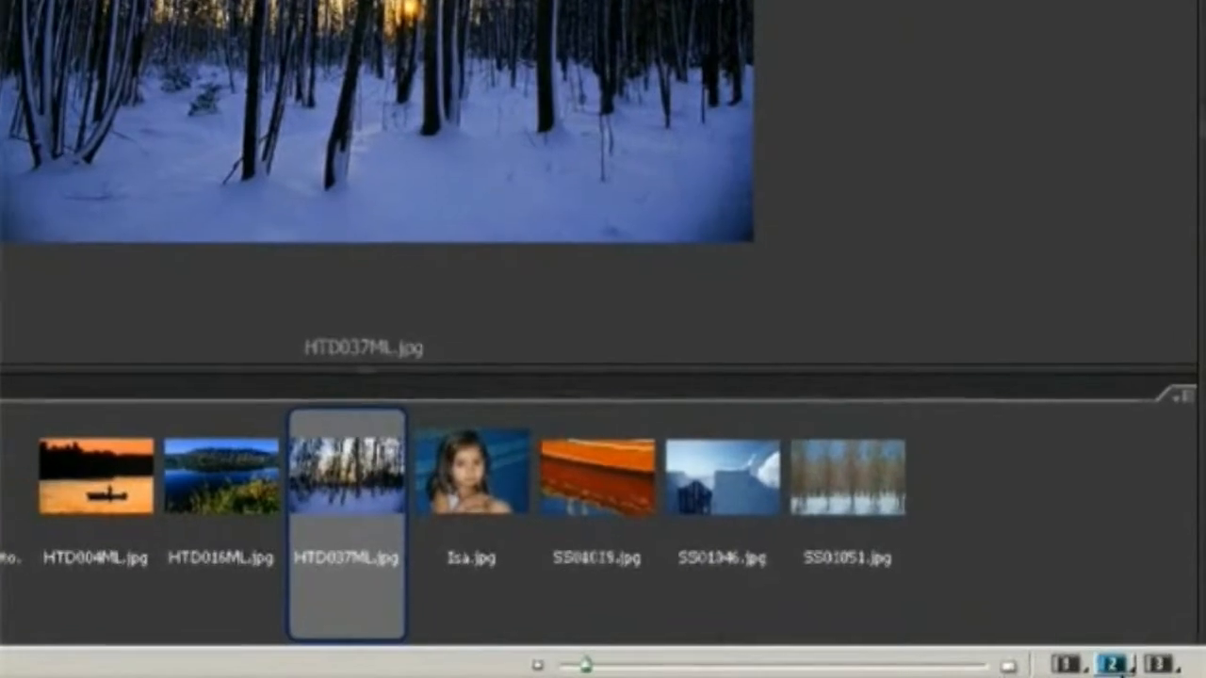
# Step: Switch Bridge to the Default workspace and open the girl's photo in Photoshop
pyautogui.click(1067, 665)
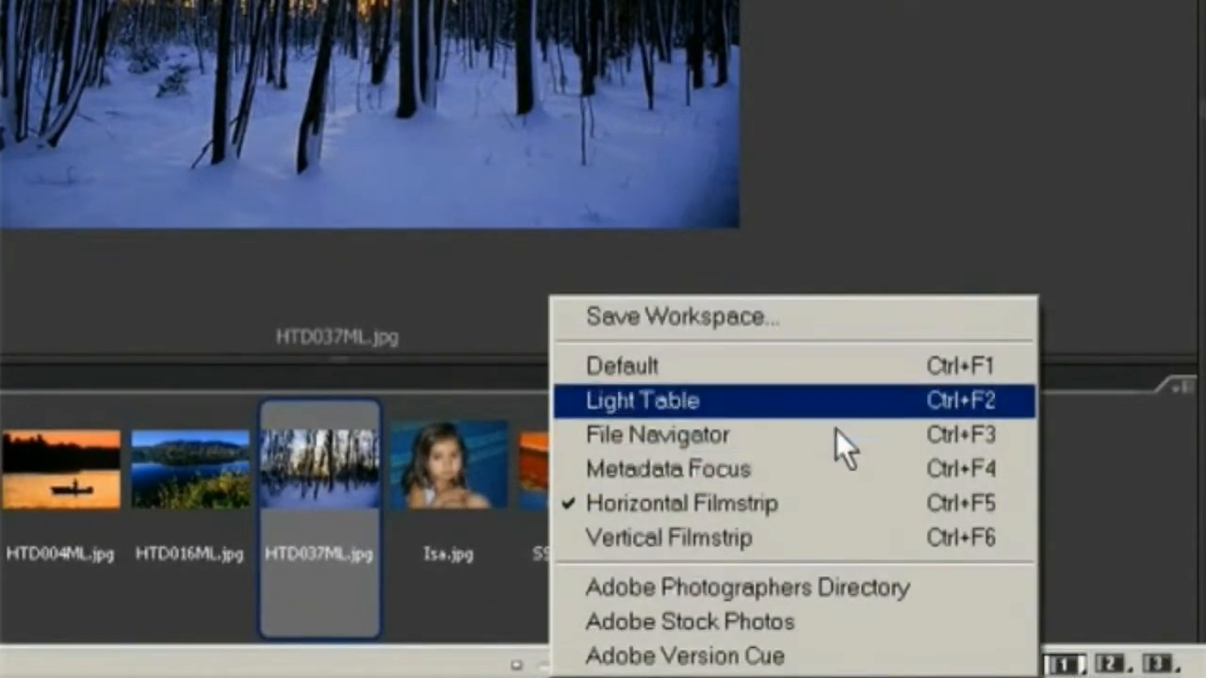
pyautogui.click(791, 369)
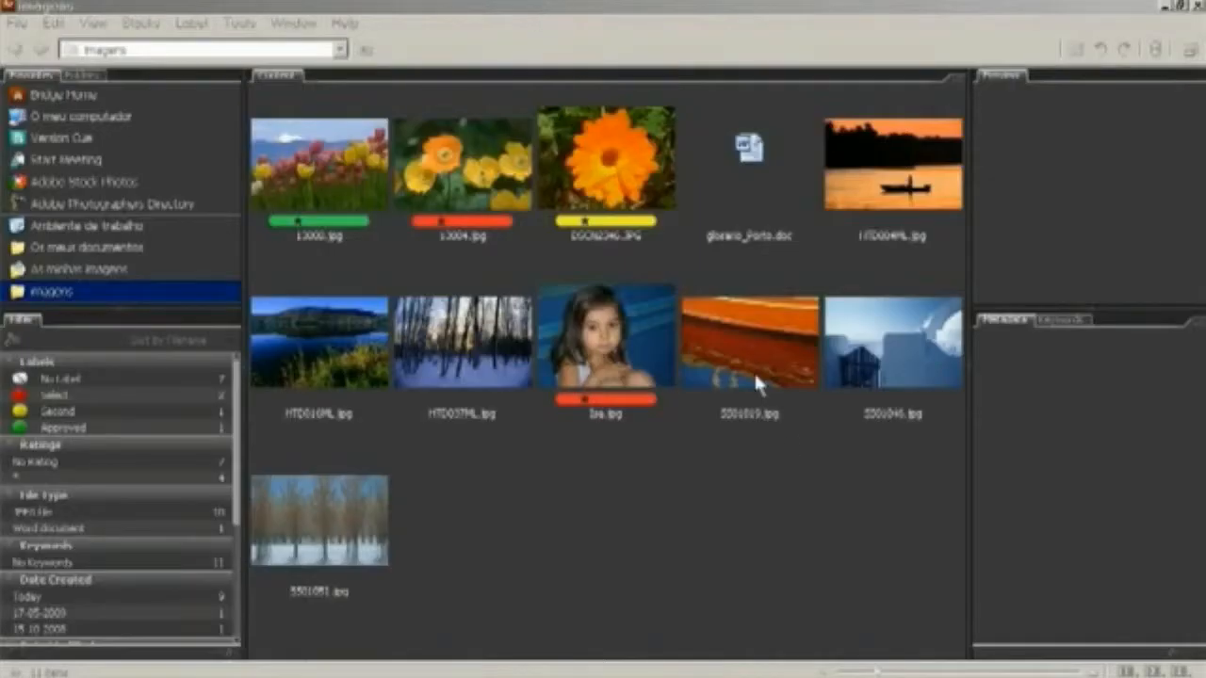
pyautogui.click(640, 377)
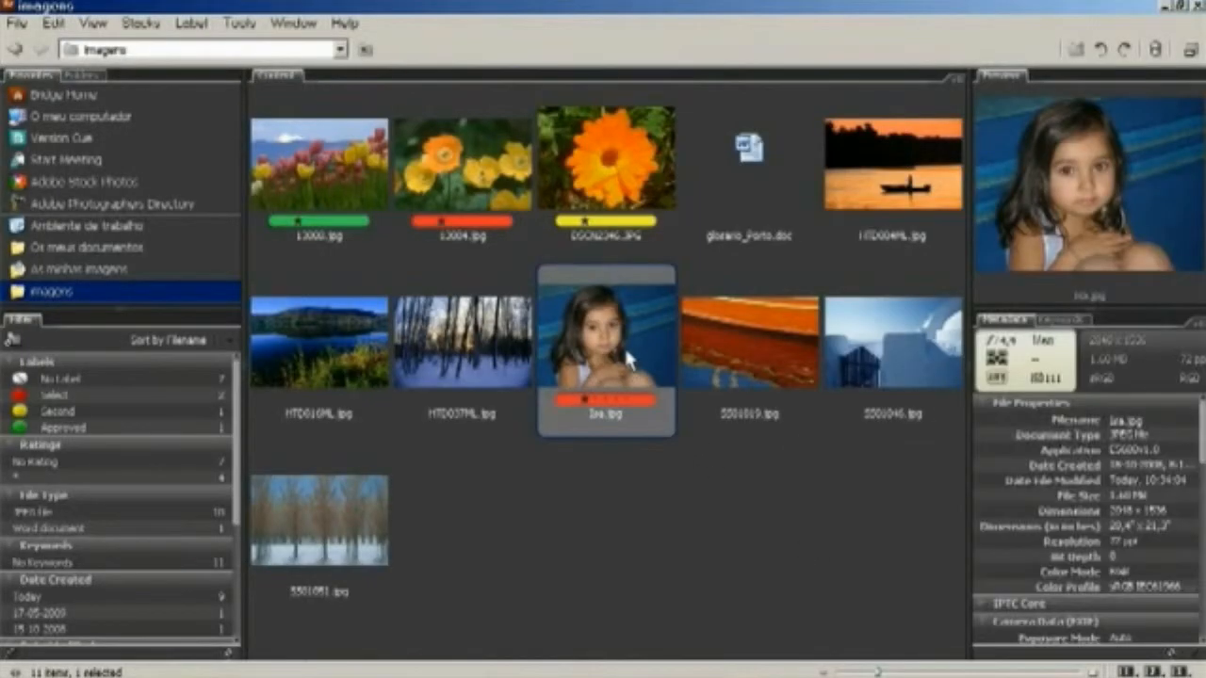
pyautogui.doubleClick(627, 359)
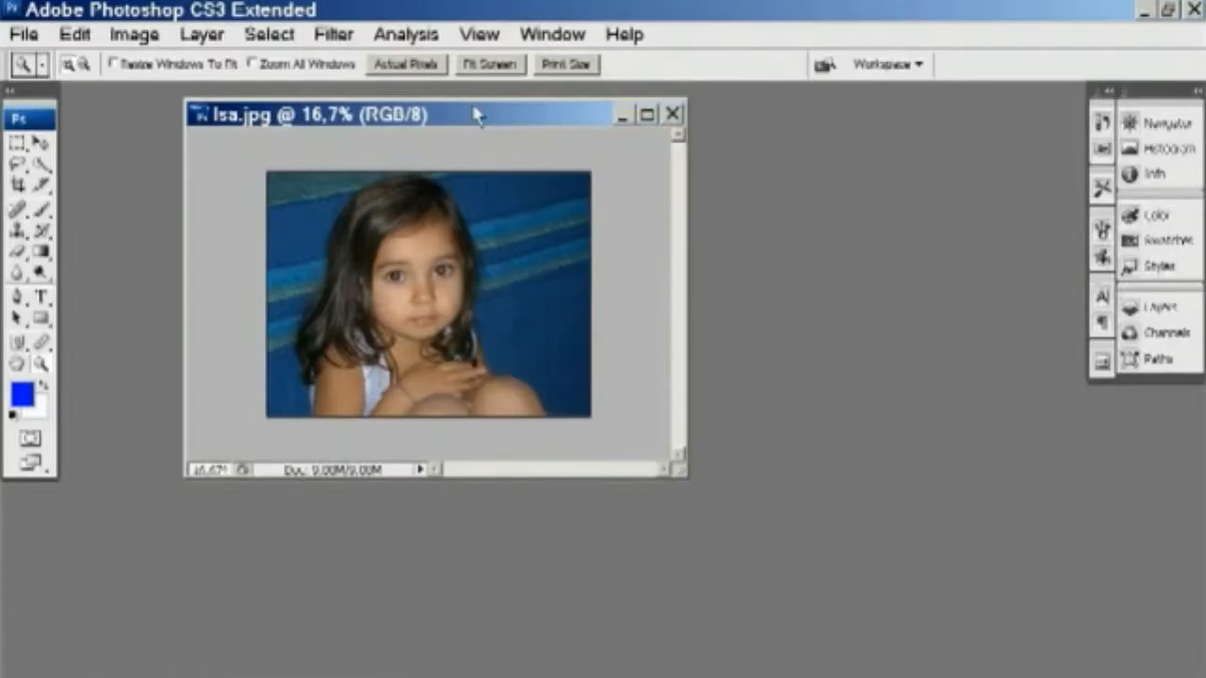
# Step: Reposition the photo's document window in the work area and shrink it to fit more closely around the image
pyautogui.moveTo(474, 114); pyautogui.dragTo(574, 137)
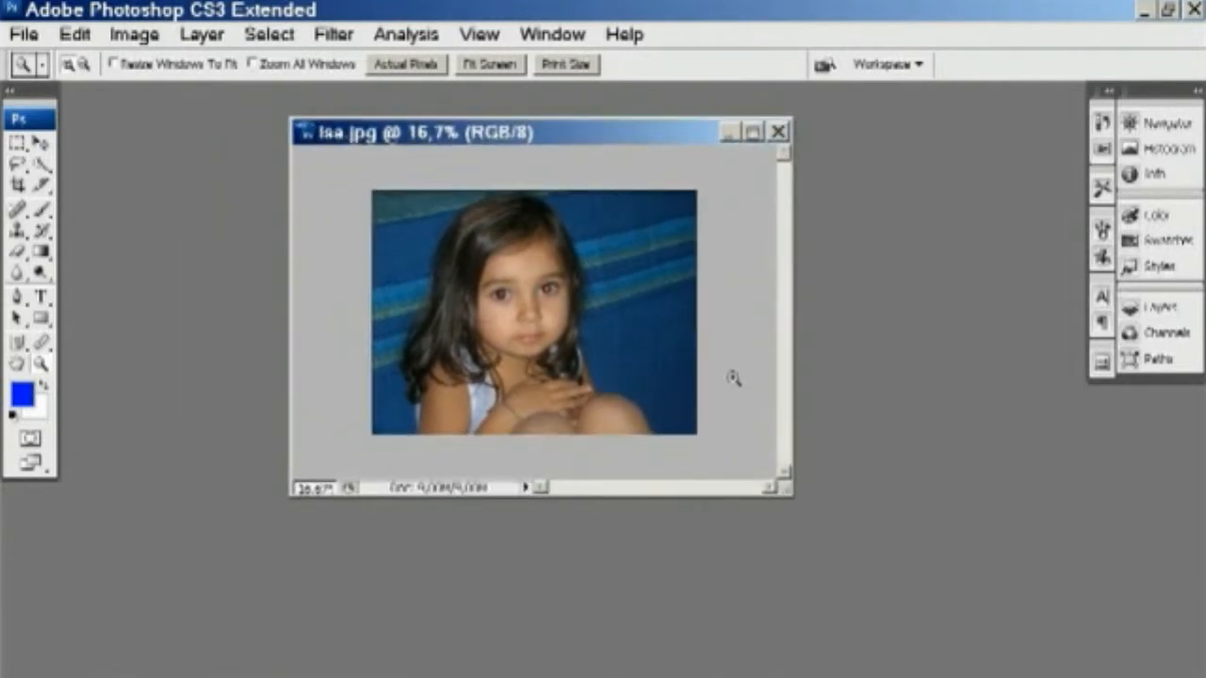
pyautogui.moveTo(790, 499); pyautogui.dragTo(772, 461)
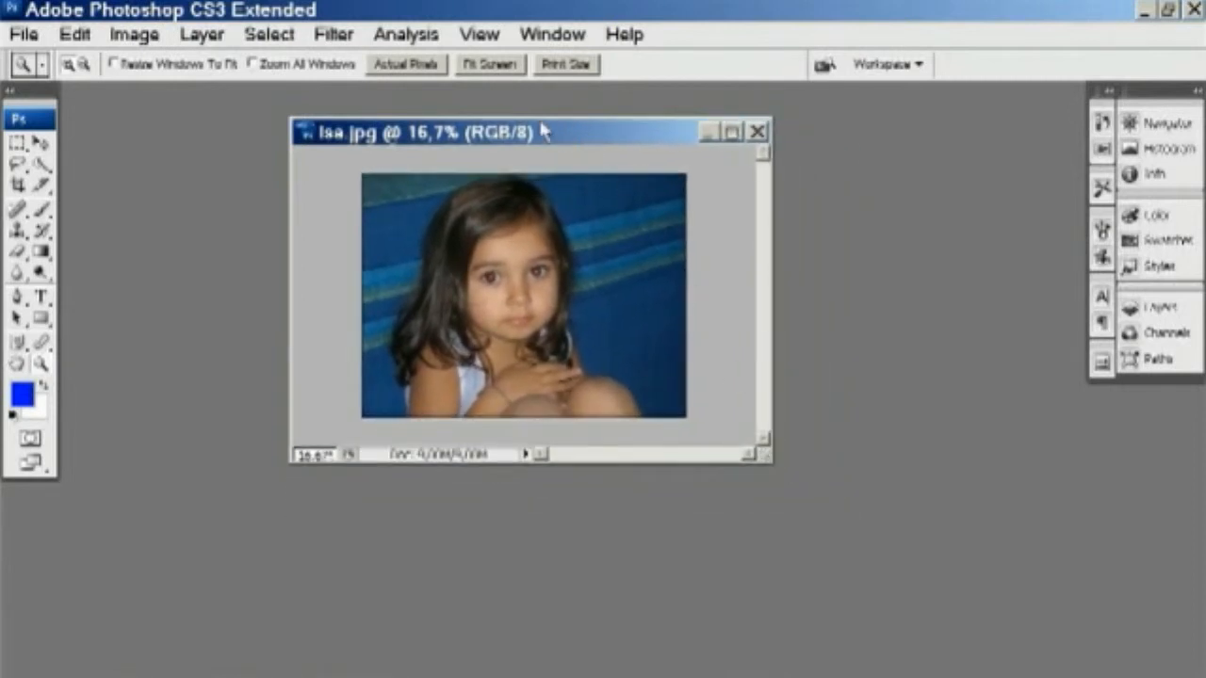
pyautogui.moveTo(512, 134); pyautogui.dragTo(532, 135)
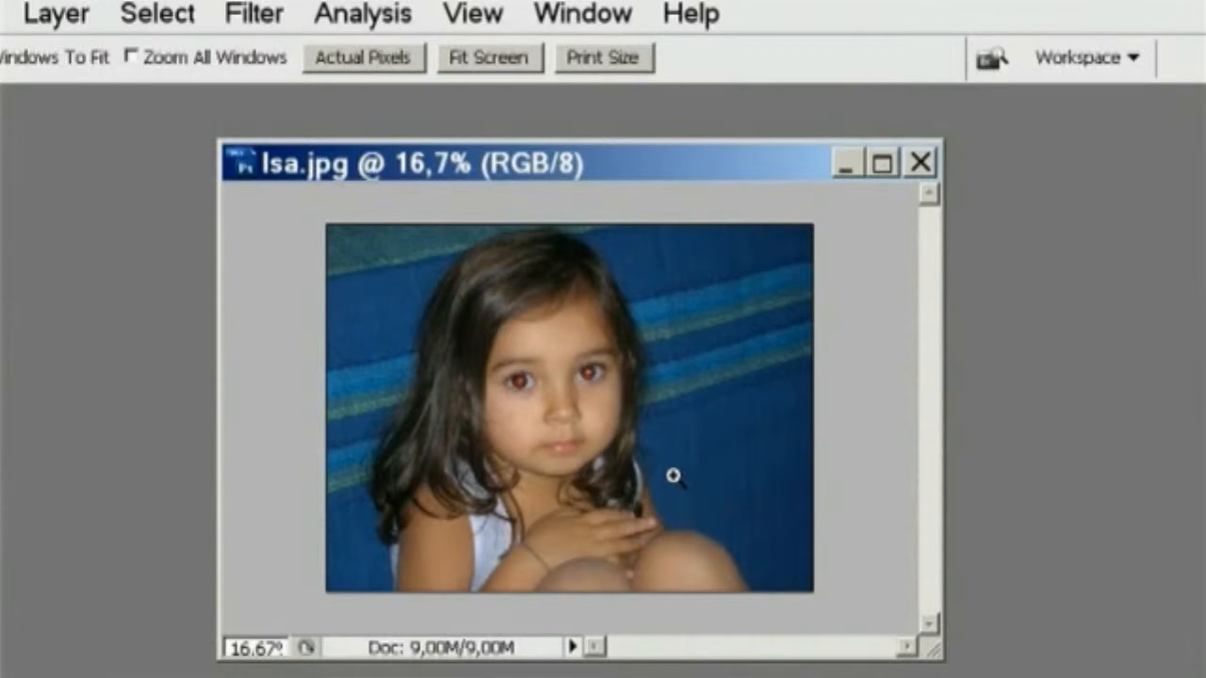
pyautogui.moveTo(657, 165); pyautogui.dragTo(669, 161)
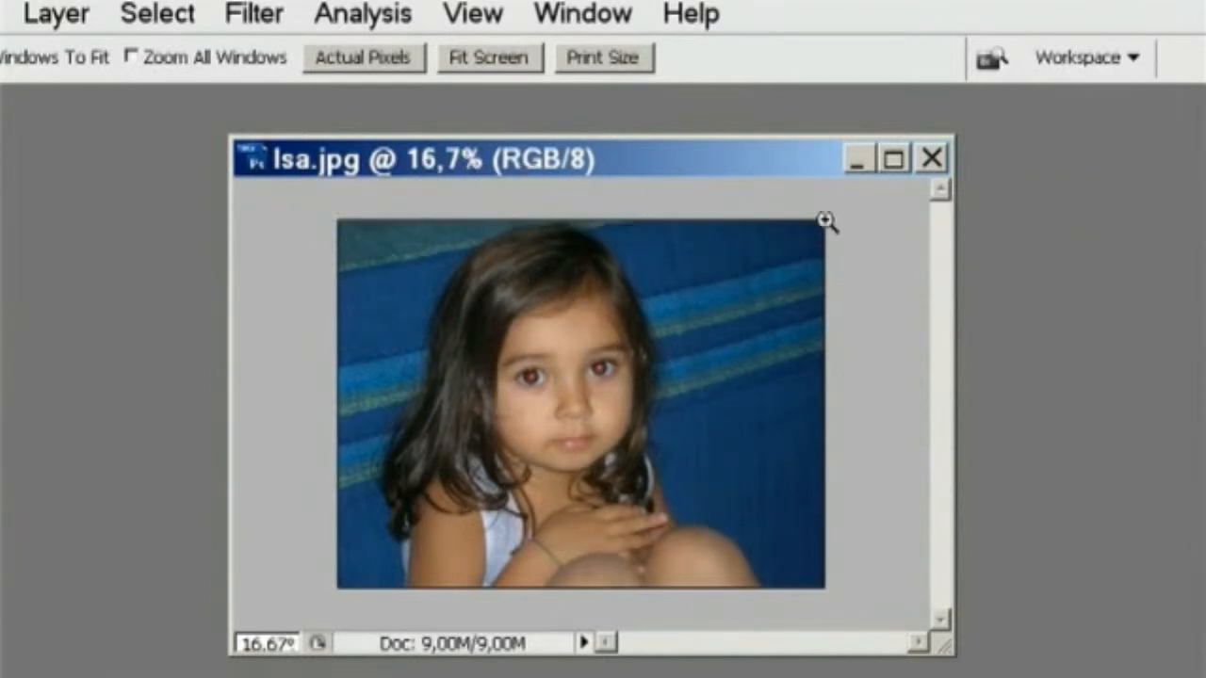
pyautogui.moveTo(940, 646); pyautogui.dragTo(845, 628)
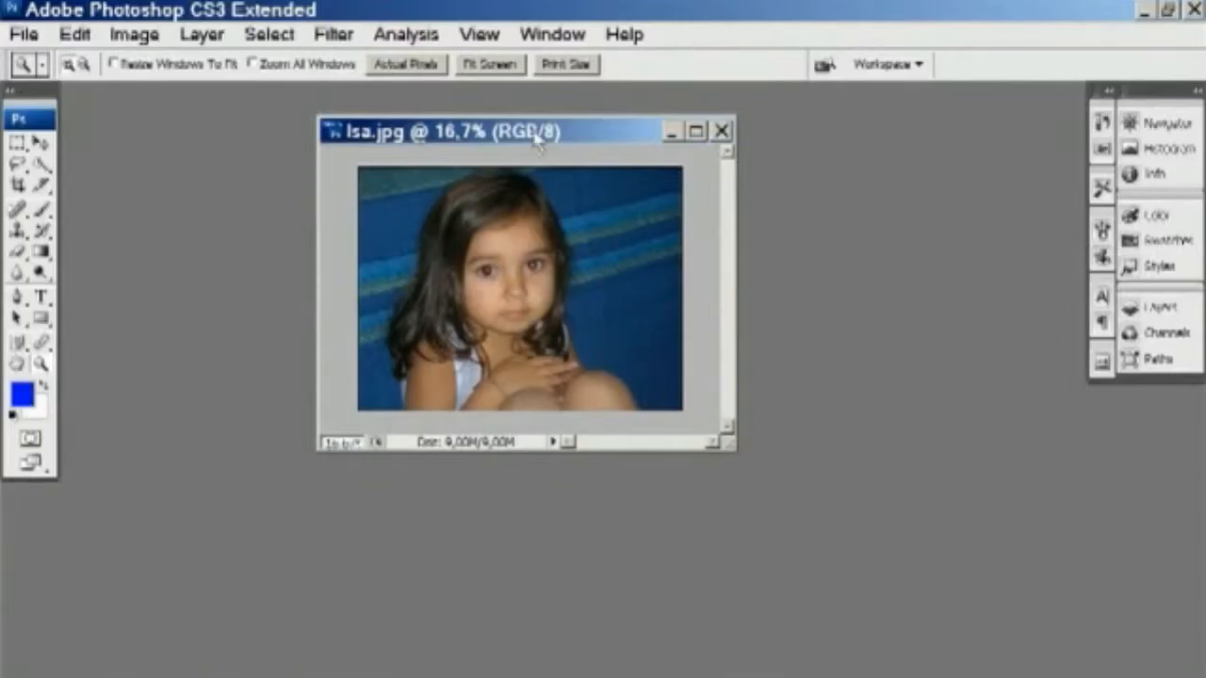
pyautogui.moveTo(539, 137)
pyautogui.mouseDown()
pyautogui.moveTo(587, 127)
pyautogui.moveTo(534, 134)
pyautogui.mouseUp()
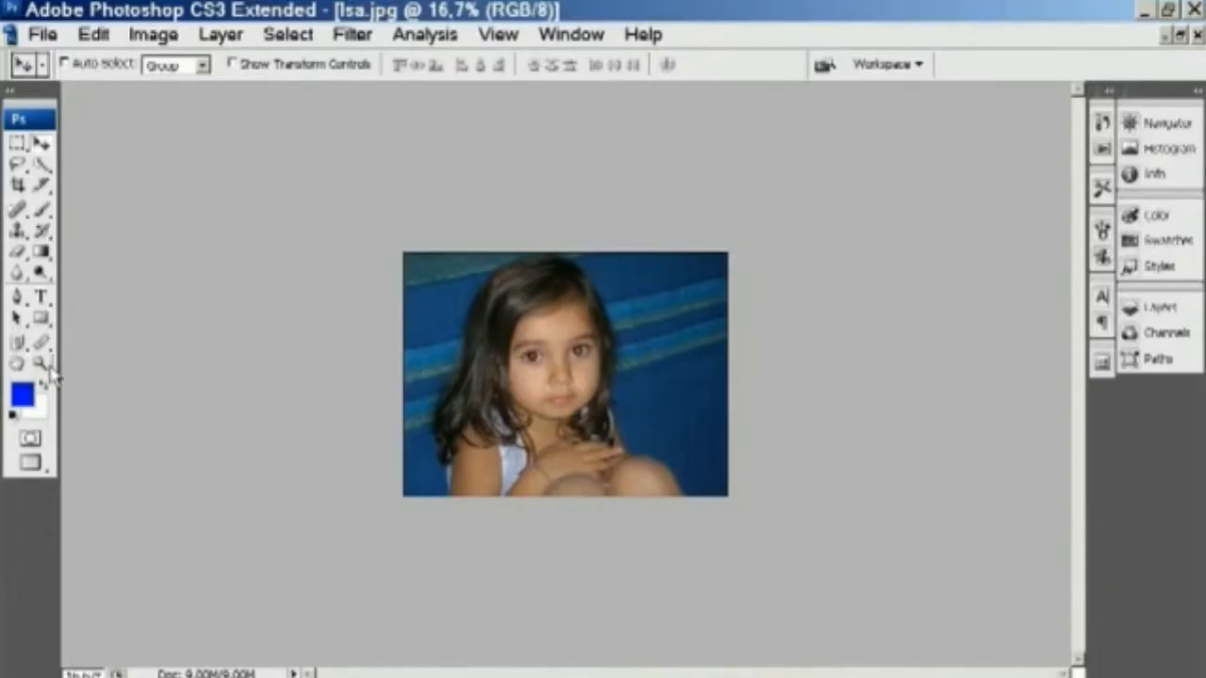
# Step: Activate the Zoom, Crop and Move tools in turn to compare their options, finishing with the Zoom tool active
pyautogui.click(41, 366)
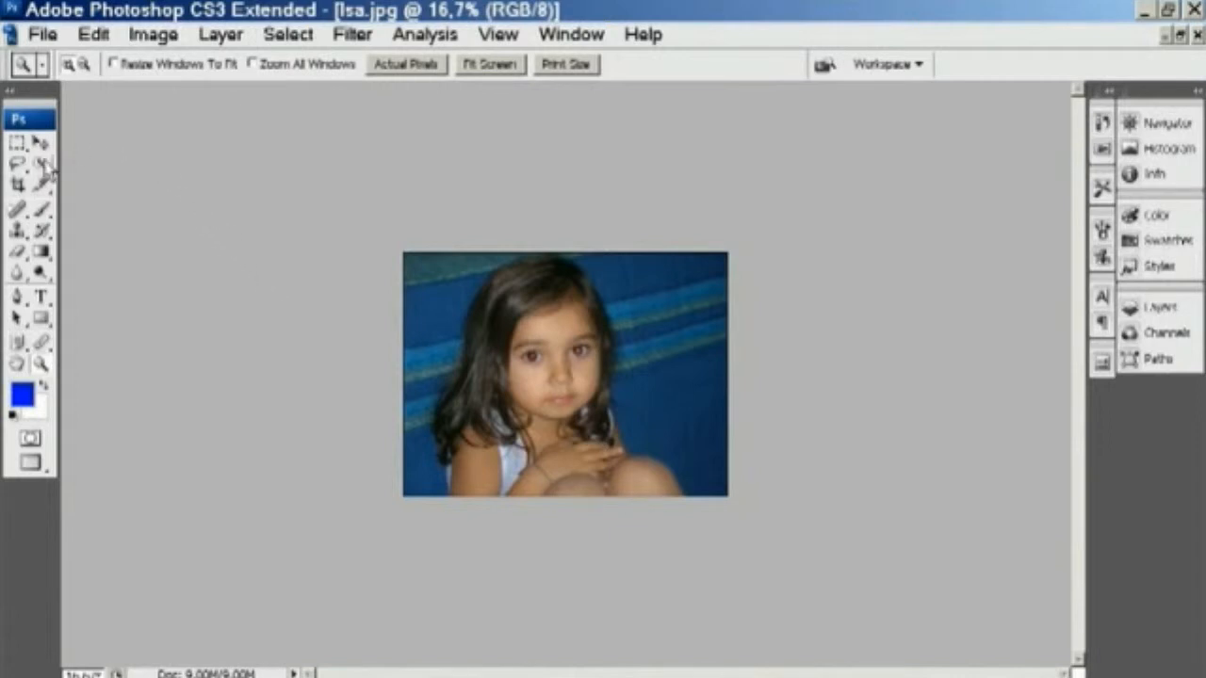
pyautogui.click(19, 186)
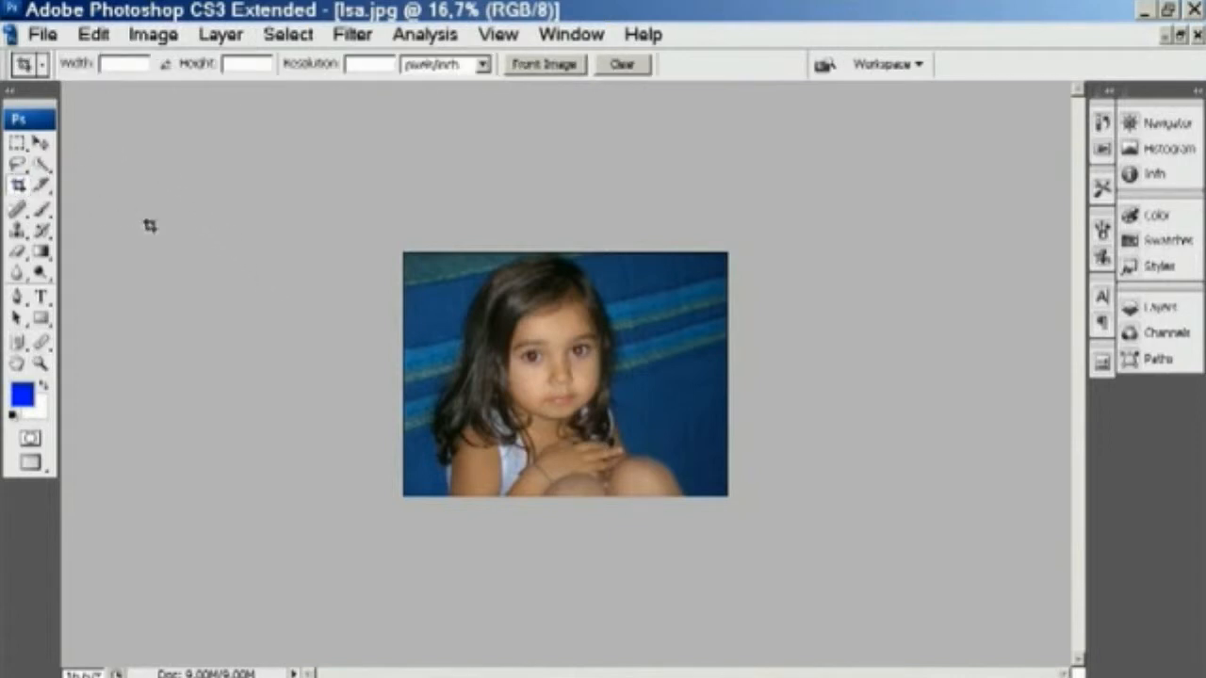
pyautogui.click(40, 143)
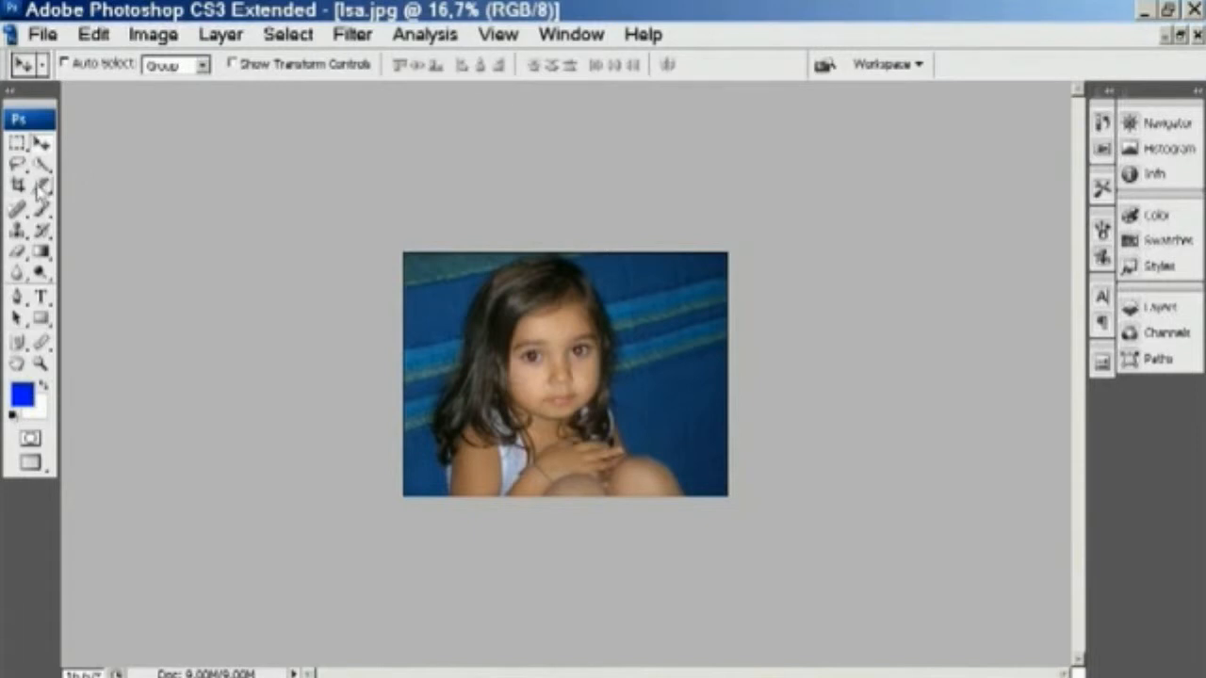
pyautogui.click(40, 366)
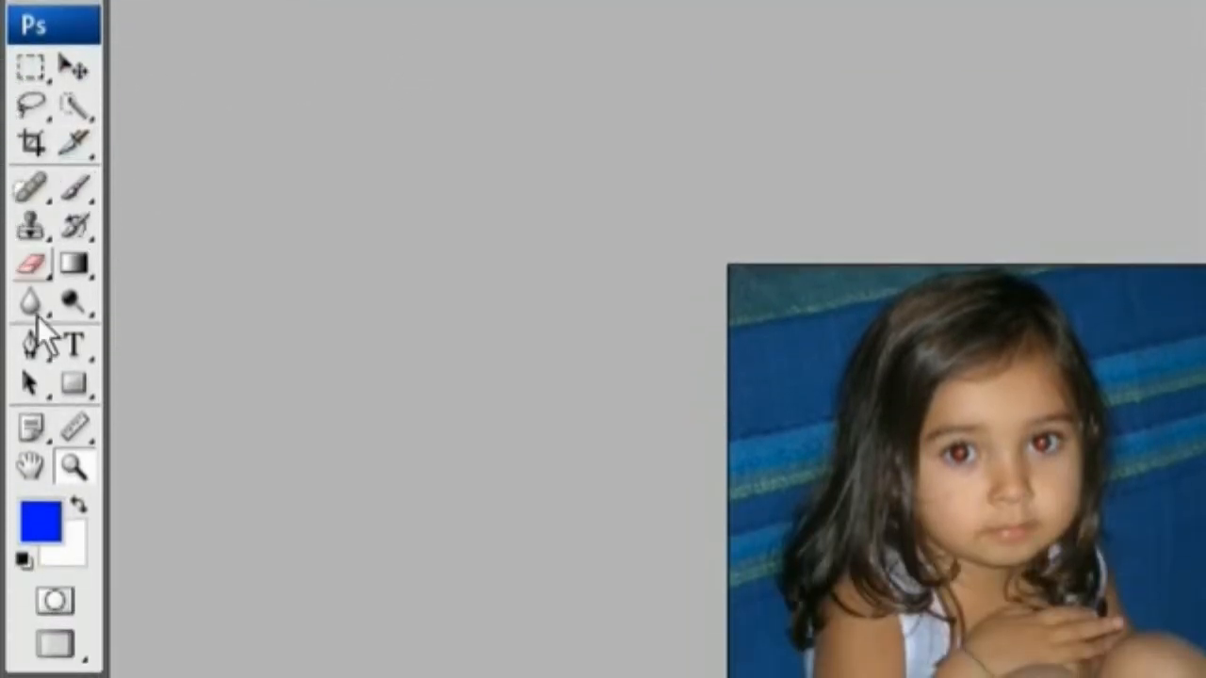
pyautogui.click(75, 429)
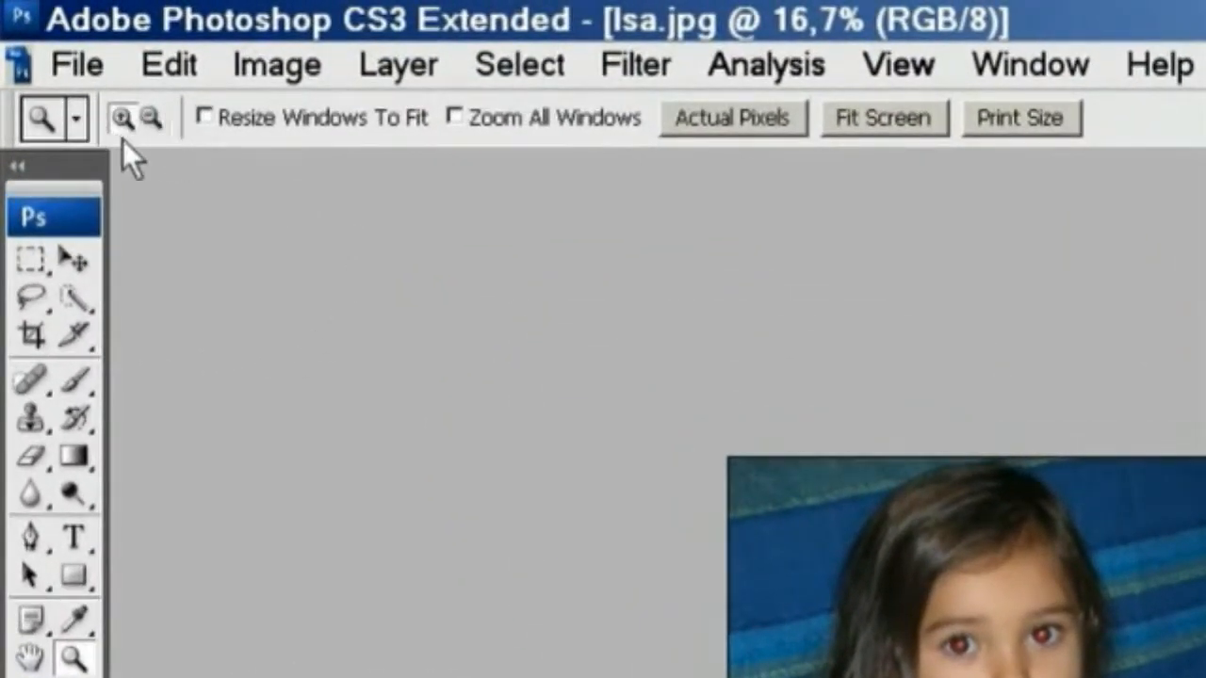
# Step: Alternate the Zoom tool between its zoom-out and zoom-in modes, ending on zoom in
pyautogui.click(153, 117)
pyautogui.click(123, 117)
pyautogui.click(146, 117)
pyautogui.click(122, 117)
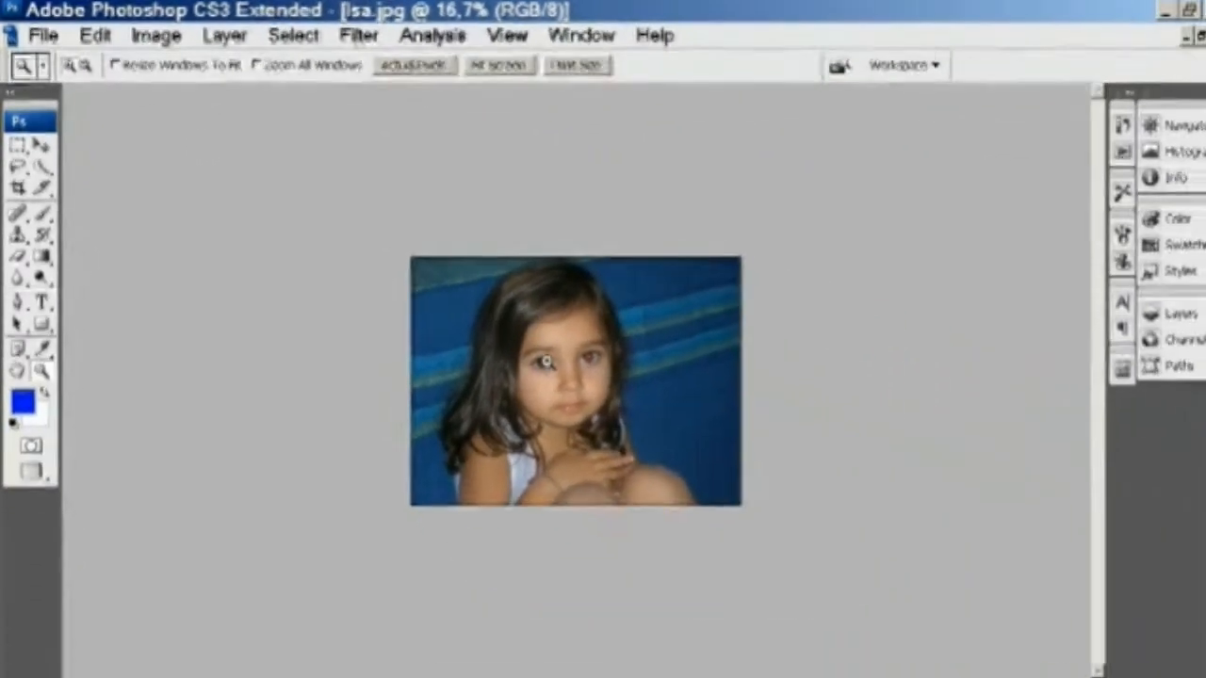
# Step: Magnify the girl's face with the Zoom tool, framing the area around both eyes to reach 193%
pyautogui.click(670, 423)
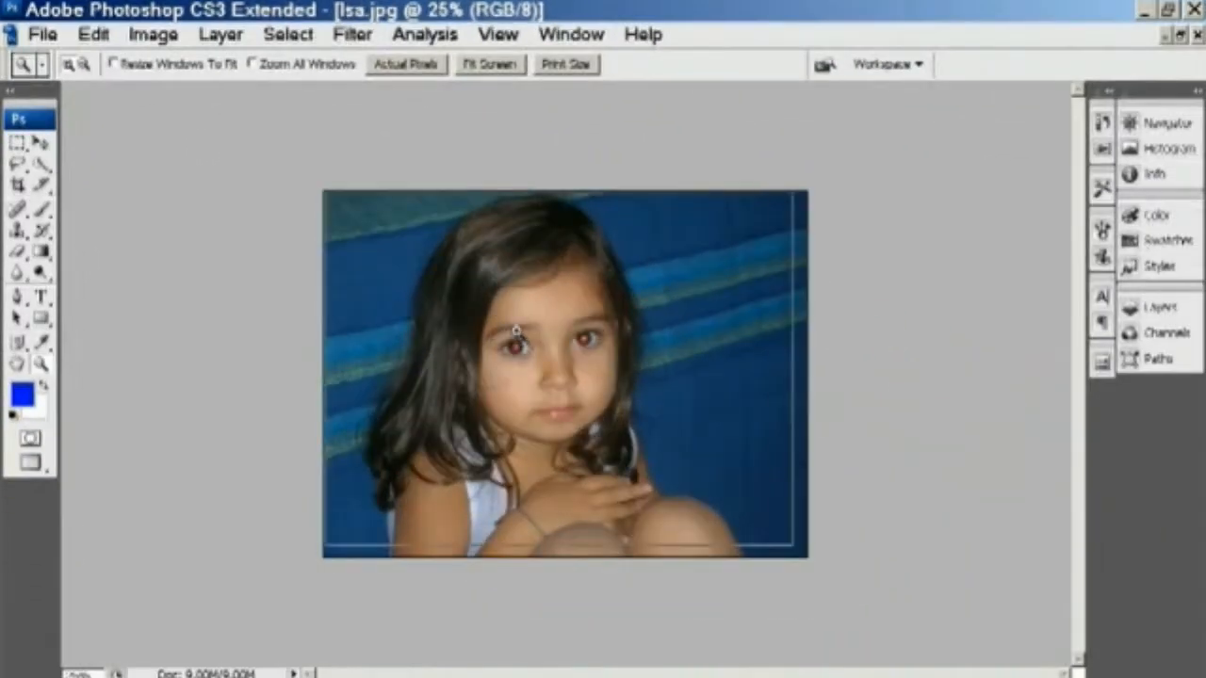
pyautogui.click(671, 424)
pyautogui.click(517, 326)
pyautogui.click(510, 320)
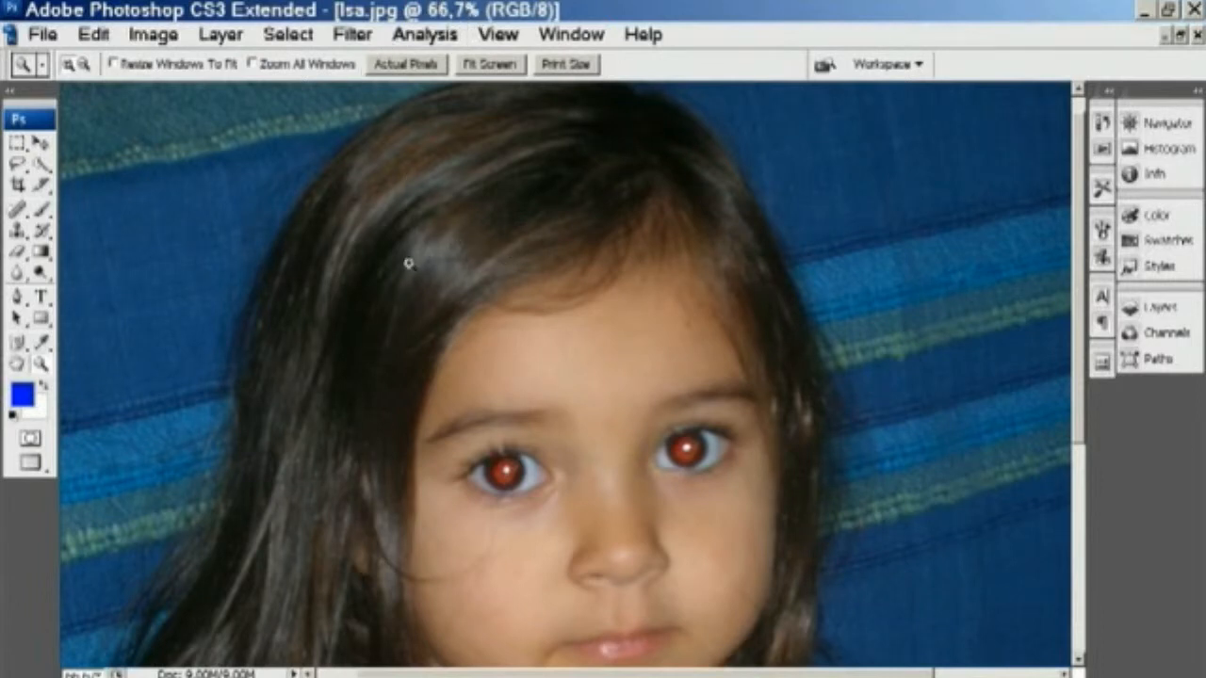
pyautogui.moveTo(286, 380); pyautogui.dragTo(917, 587)
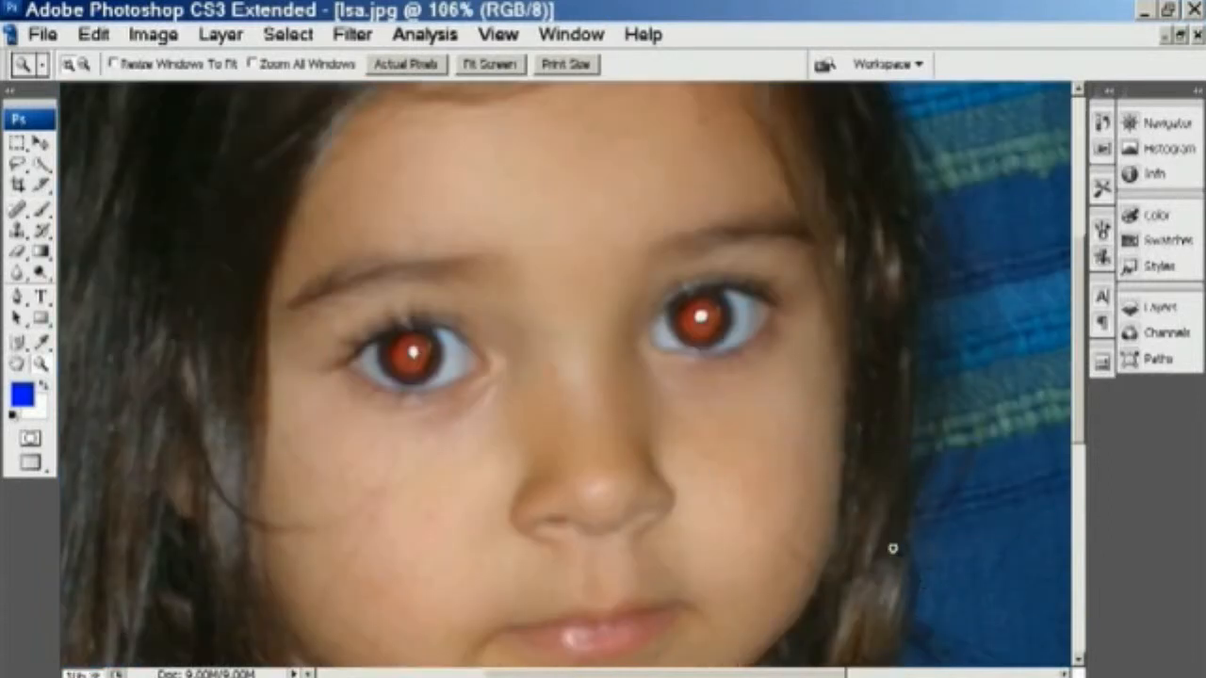
pyautogui.moveTo(637, 380); pyautogui.dragTo(819, 411)
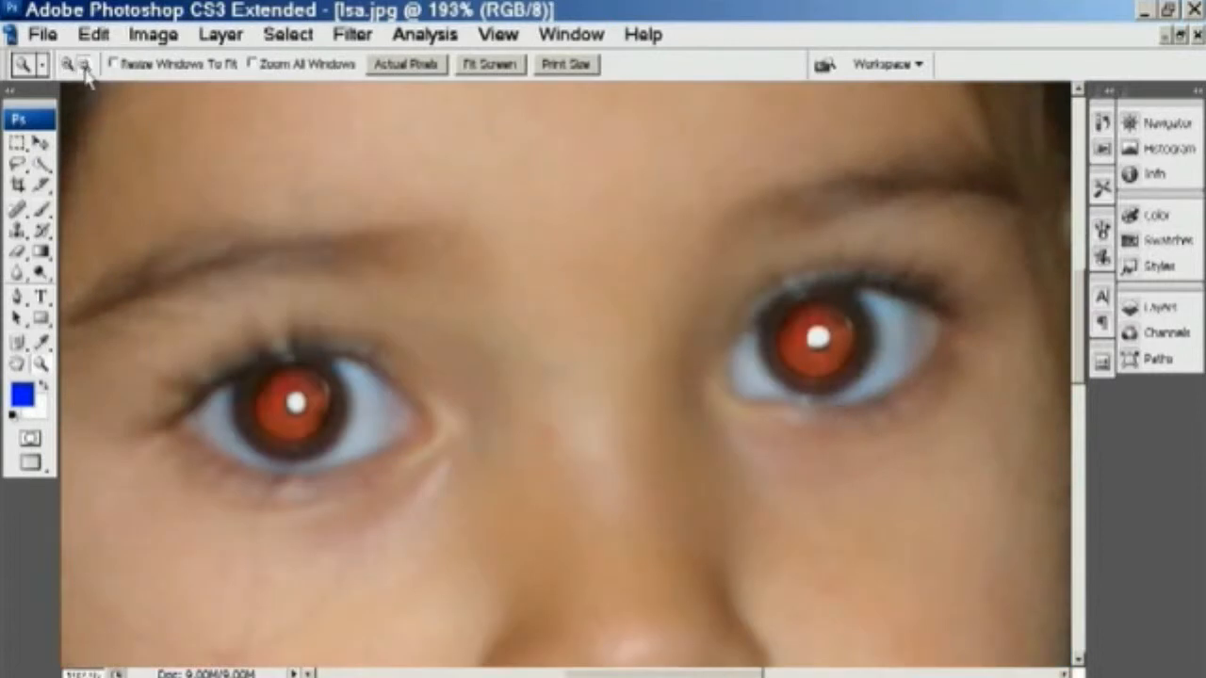
# Step: Zoom out from the eyes in stages with the Zoom tool until the whole photo fits at 33.3%
pyautogui.keyDown('alt'); pyautogui.click(461, 337); pyautogui.keyUp('alt')
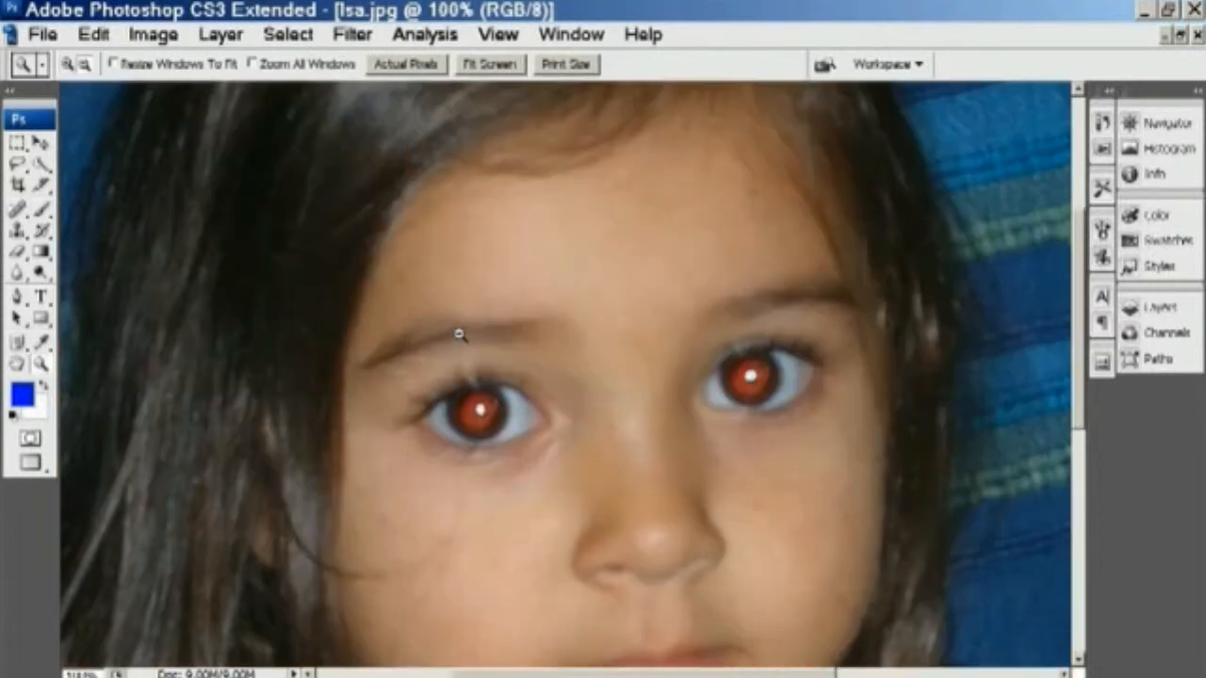
pyautogui.keyDown('alt'); pyautogui.click(459, 331); pyautogui.keyUp('alt')
pyautogui.keyDown('alt'); pyautogui.click(459, 332); pyautogui.keyUp('alt')
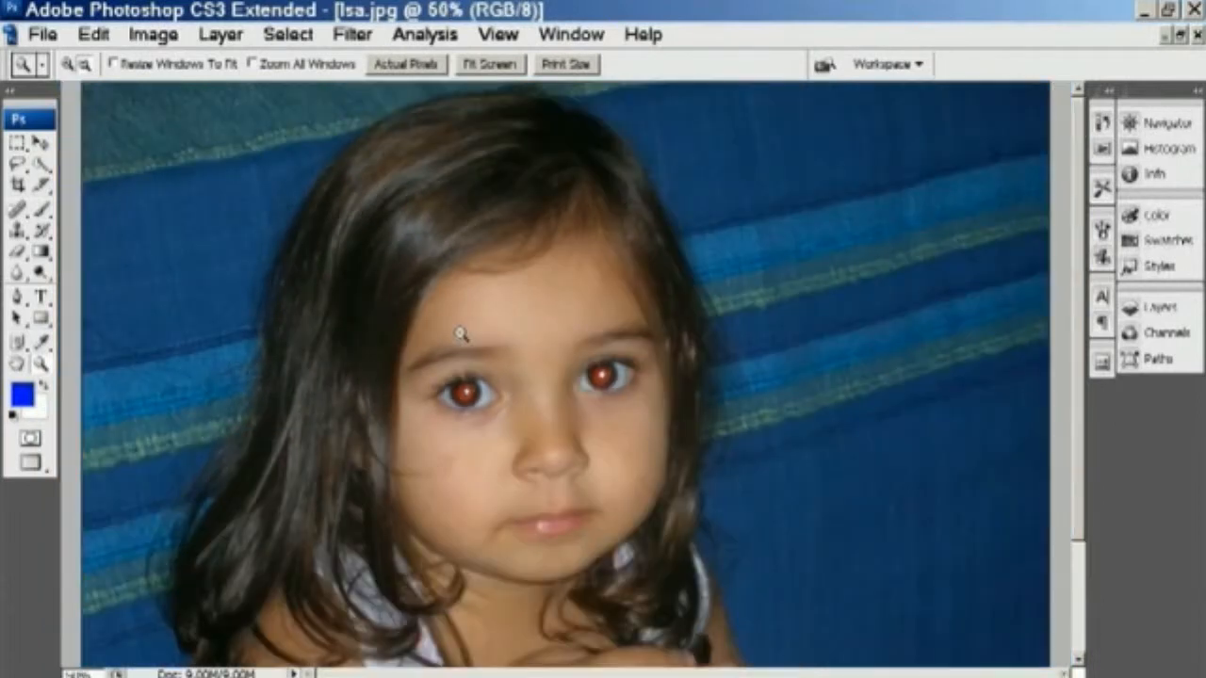
pyautogui.keyDown('alt'); pyautogui.click(446, 310); pyautogui.keyUp('alt')
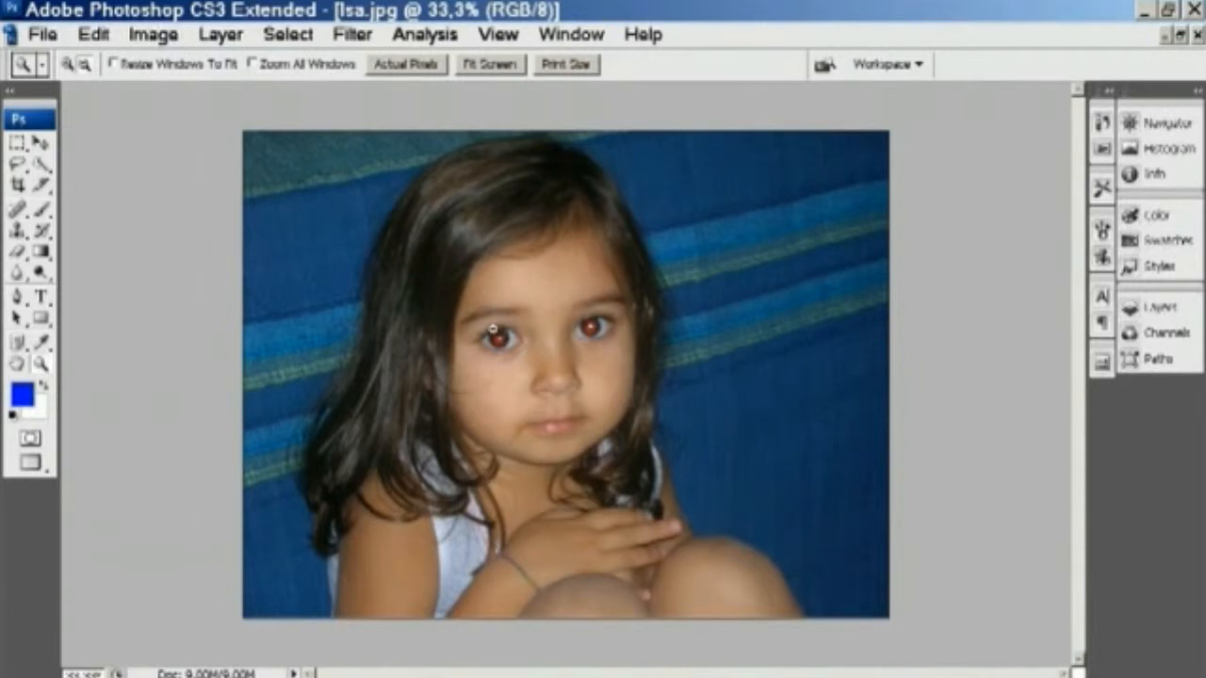
pyautogui.keyDown('alt'); pyautogui.click(472, 315); pyautogui.keyUp('alt')
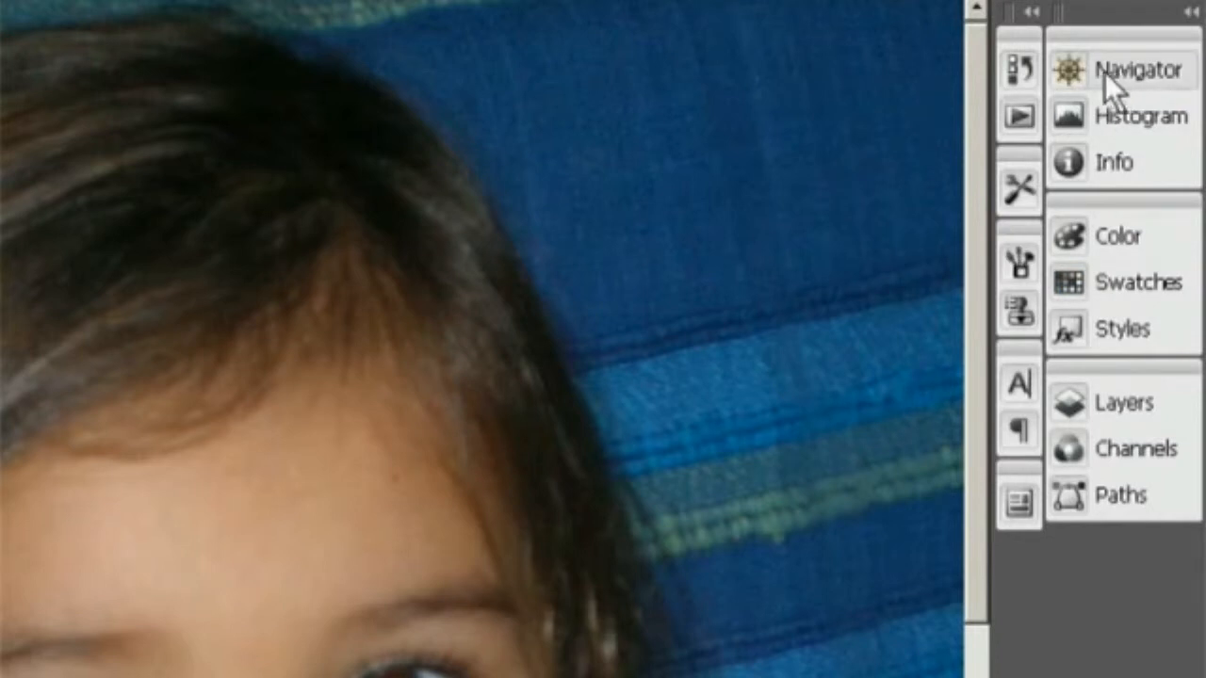
# Step: Use the Navigator to move the visible area over the girl's face and raise the magnification to 90.5%
pyautogui.click(1118, 73)
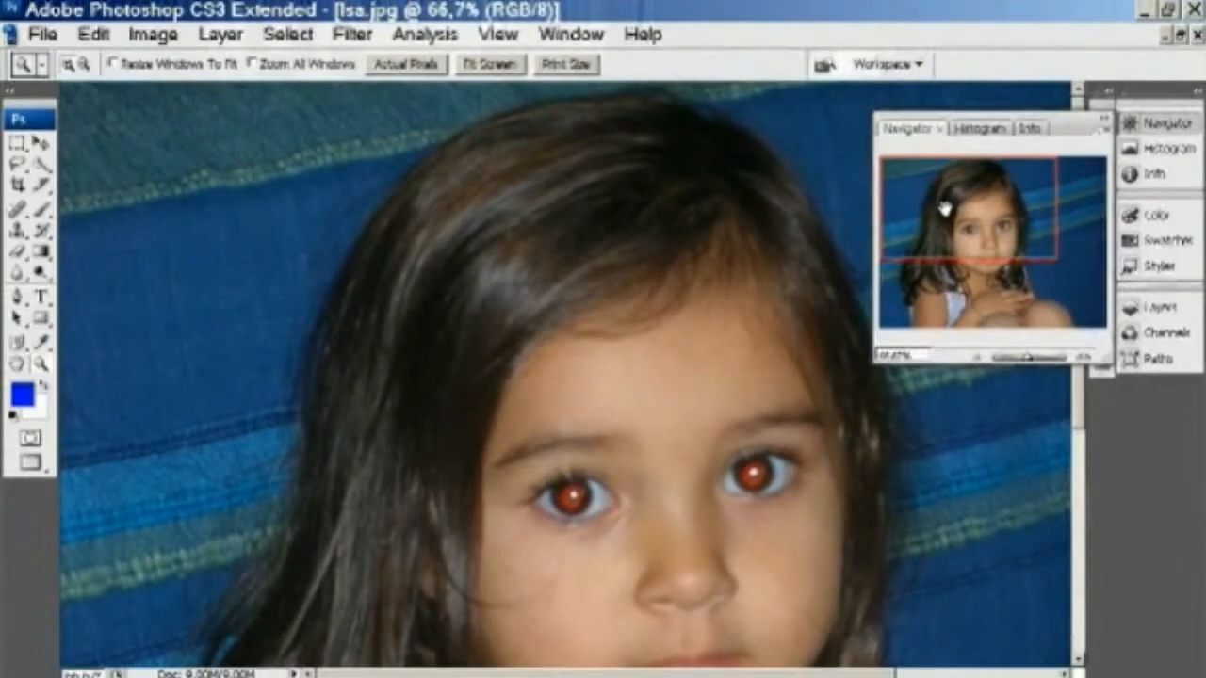
pyautogui.moveTo(921, 211); pyautogui.dragTo(949, 237)
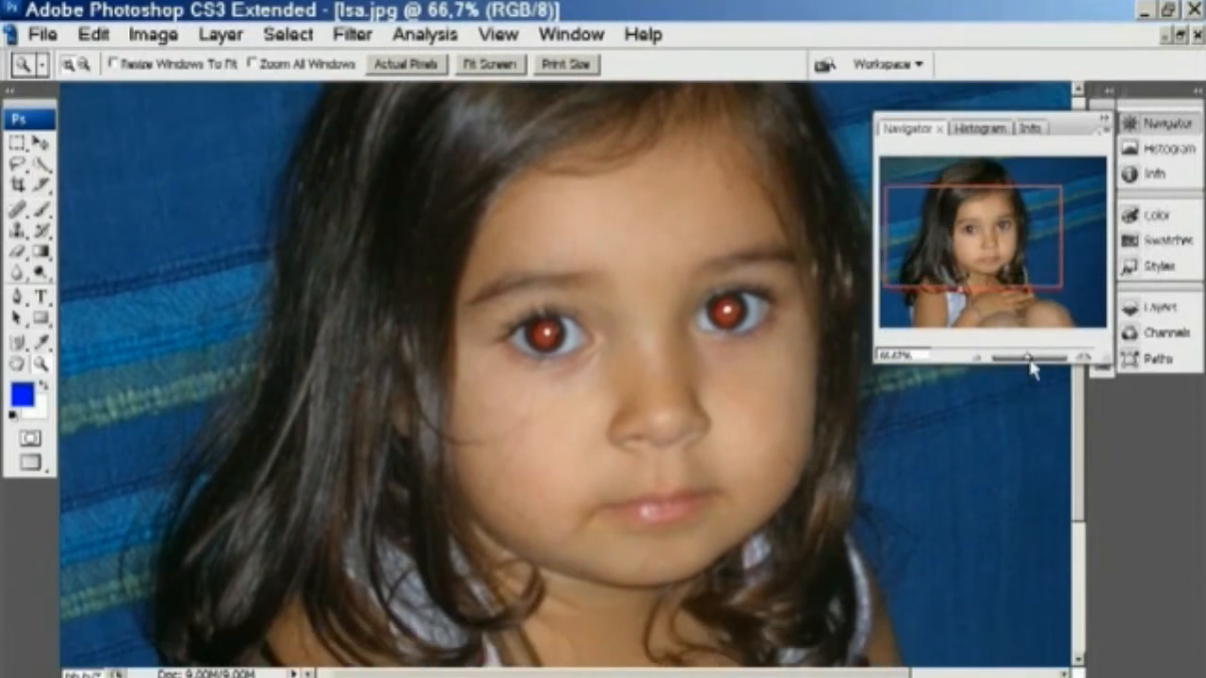
pyautogui.moveTo(1030, 366); pyautogui.dragTo(1033, 365)
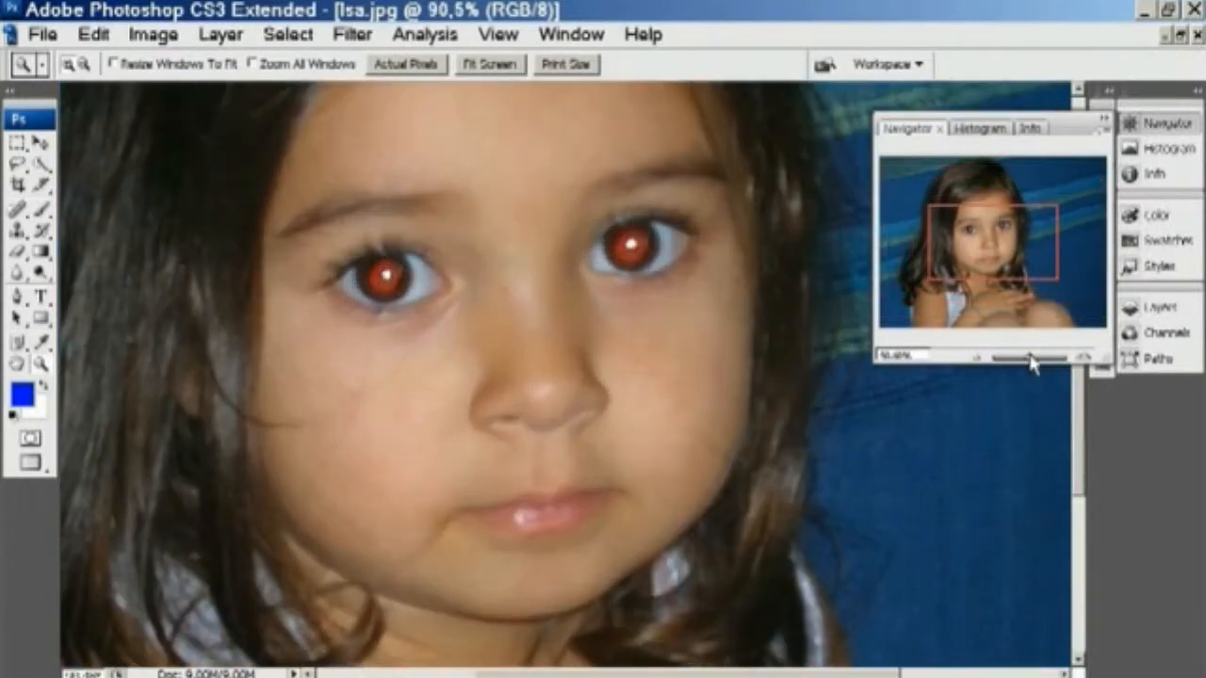
pyautogui.moveTo(1013, 273); pyautogui.dragTo(998, 239)
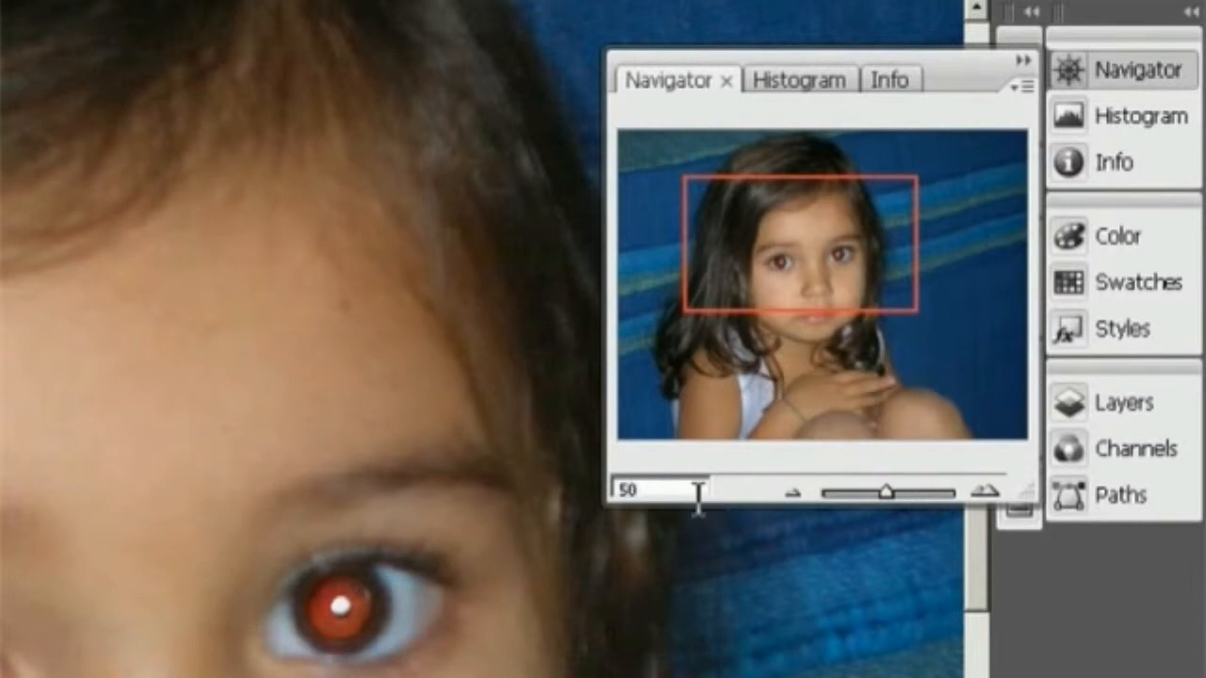
# Step: Set the Navigator magnification to 50% and then to 25%
pyautogui.press('Return')
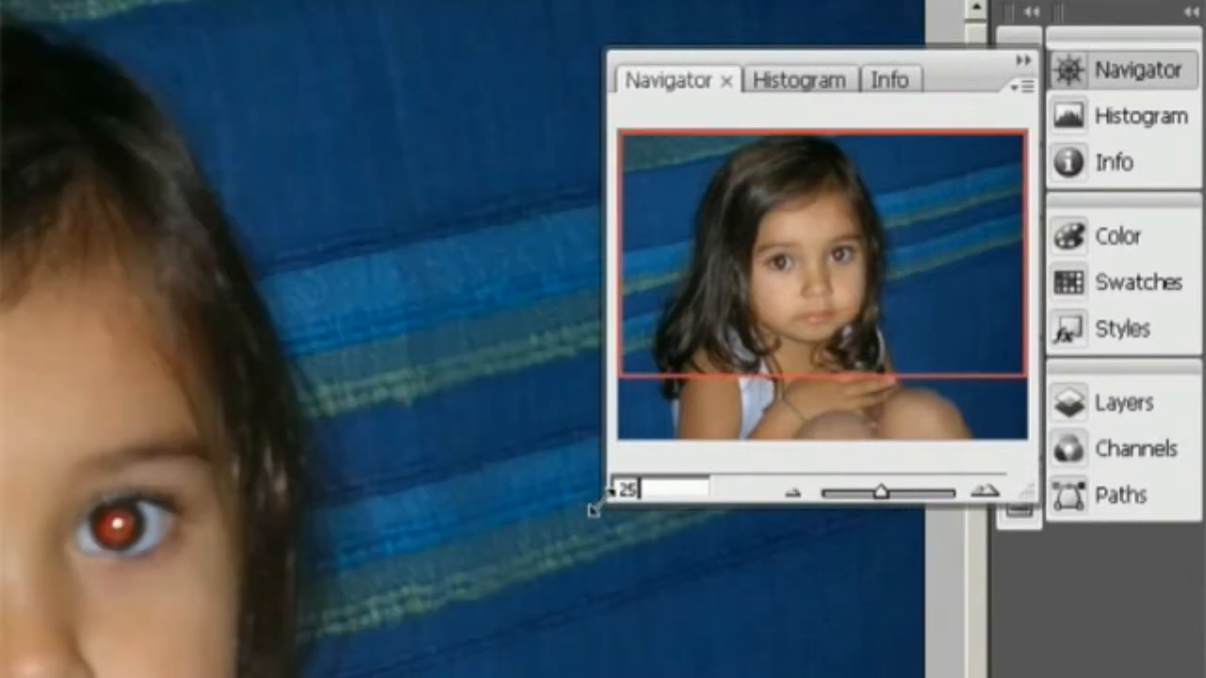
pyautogui.press('Return')
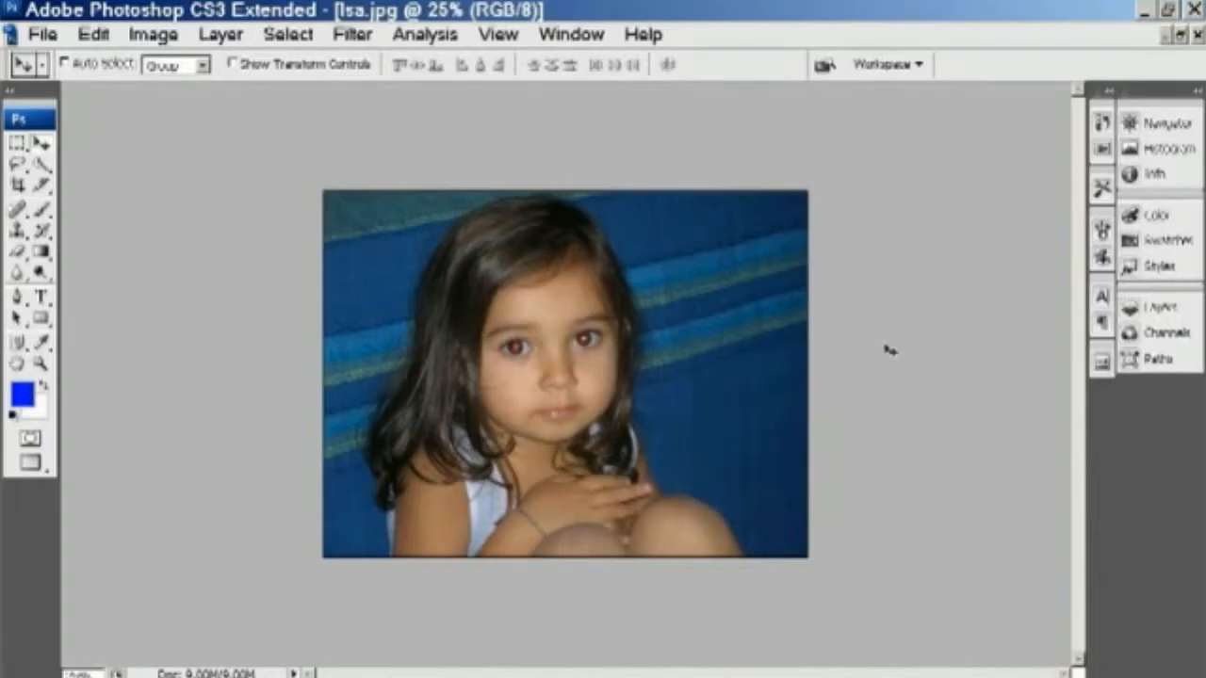
# Step: Enlarge the photo's view step by step to 100% while the Move tool stays active
pyautogui.hotkey('ctrl', '+')
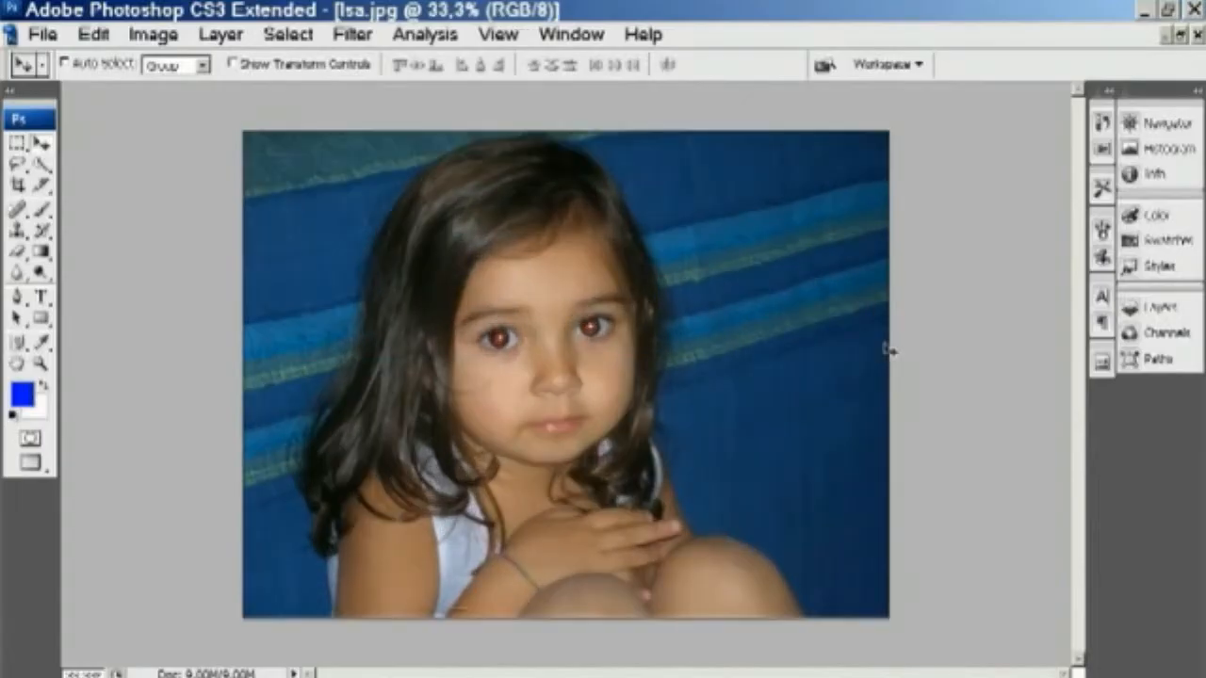
pyautogui.hotkey('ctrl', '+')
pyautogui.hotkey('ctrl', '+')
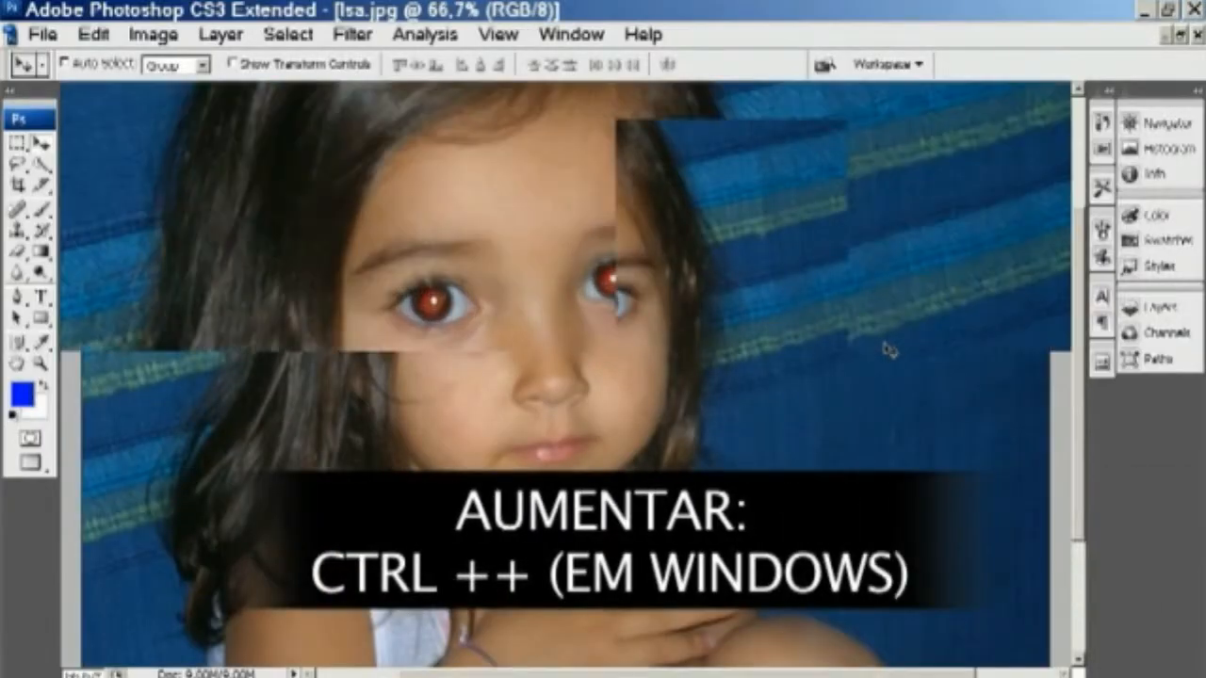
pyautogui.hotkey('ctrl', '+')
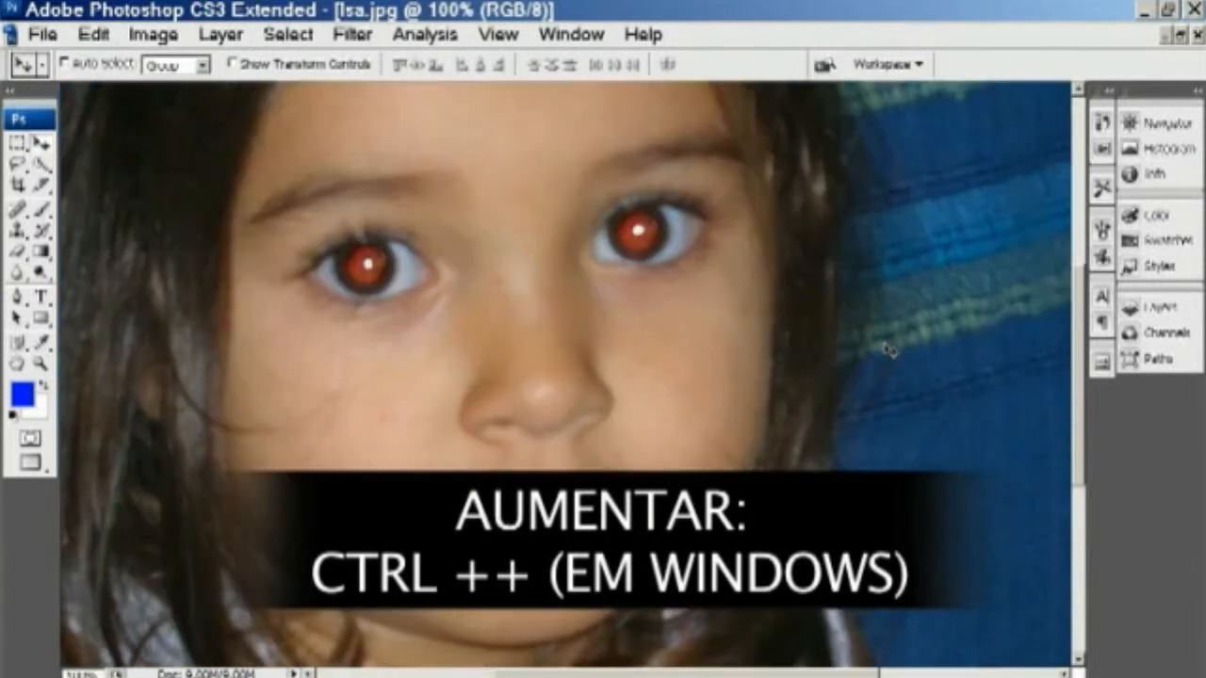
# Step: Reduce the photo's view step by step to 33.3% without switching to the Zoom tool
pyautogui.hotkey('ctrl', '-')
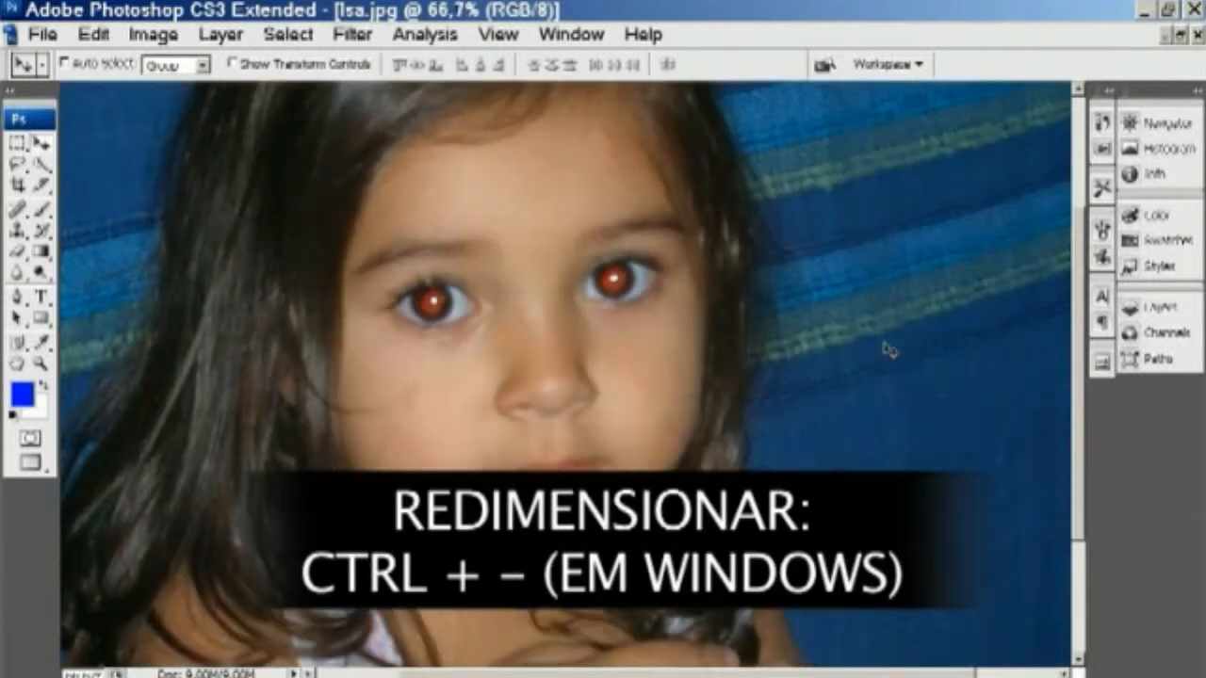
pyautogui.hotkey('ctrl', '-')
pyautogui.hotkey('ctrl', '-')
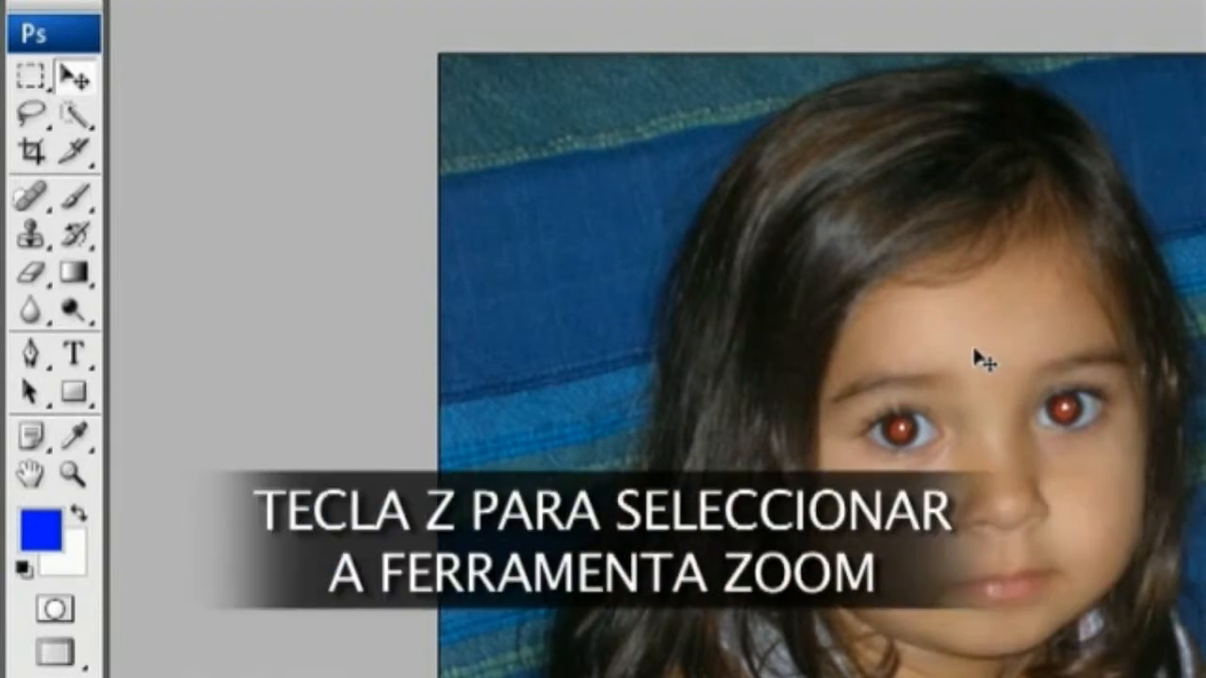
# Step: Activate the Zoom tool, and also enlarge the view of the eyes to 300% using the temporary zoom pointer with the Move tool active
pyautogui.press('z')
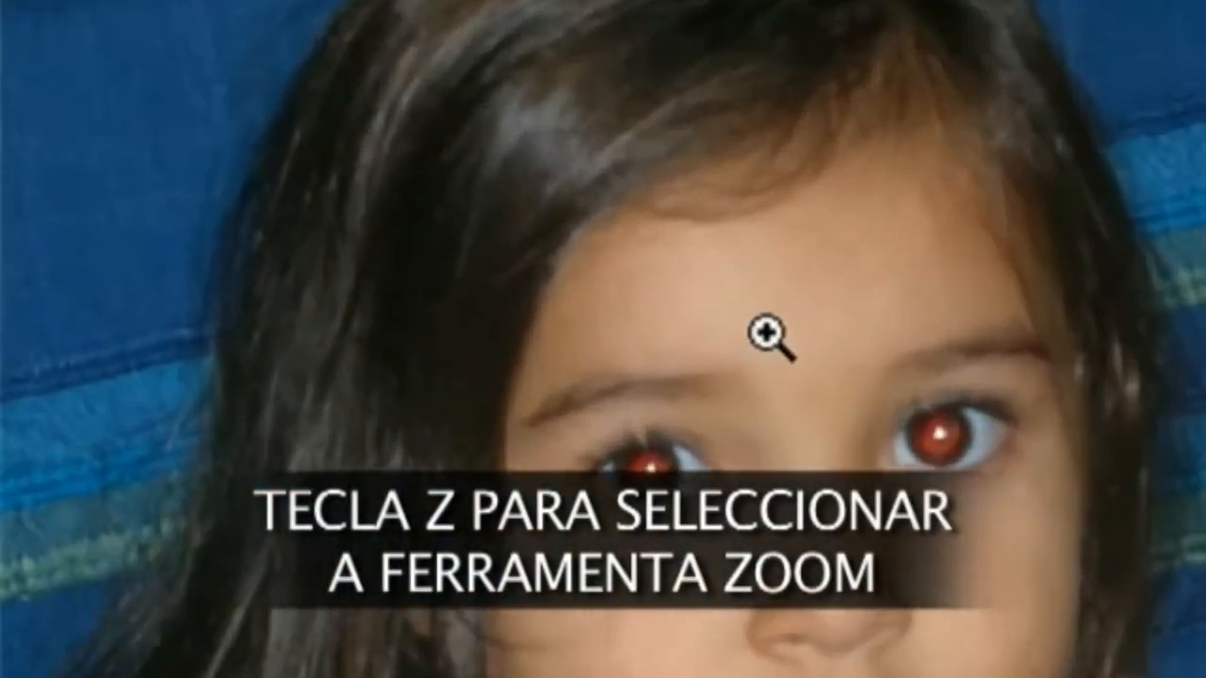
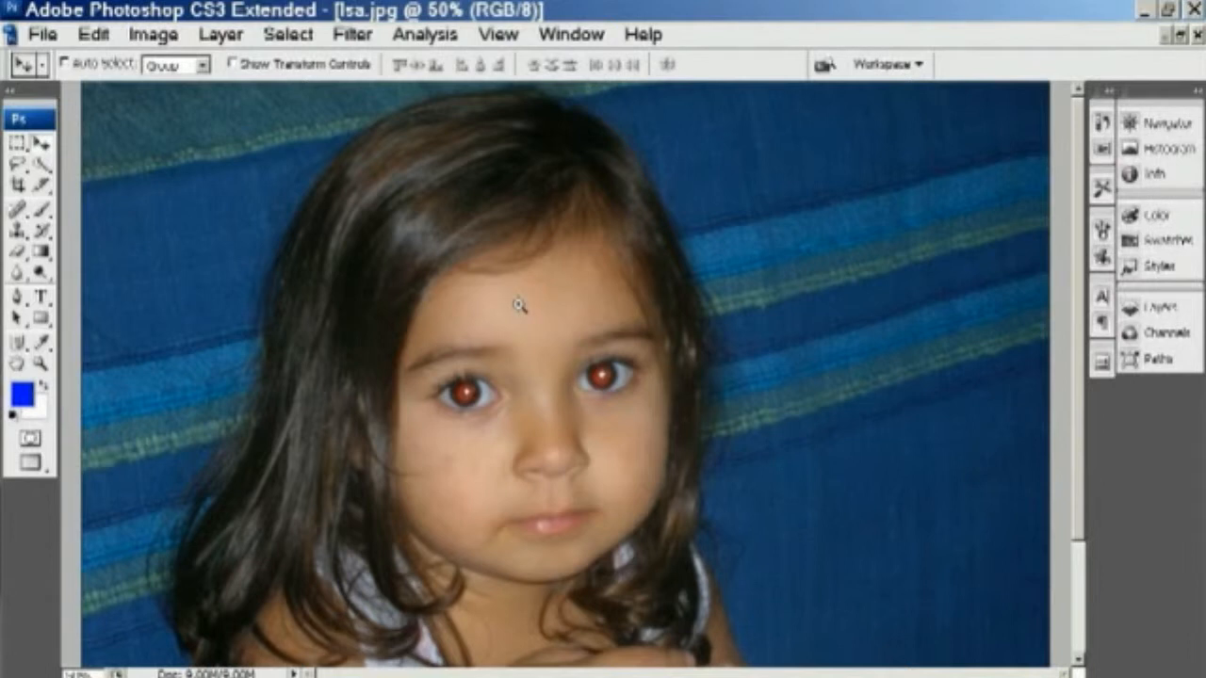
pyautogui.click(518, 304)
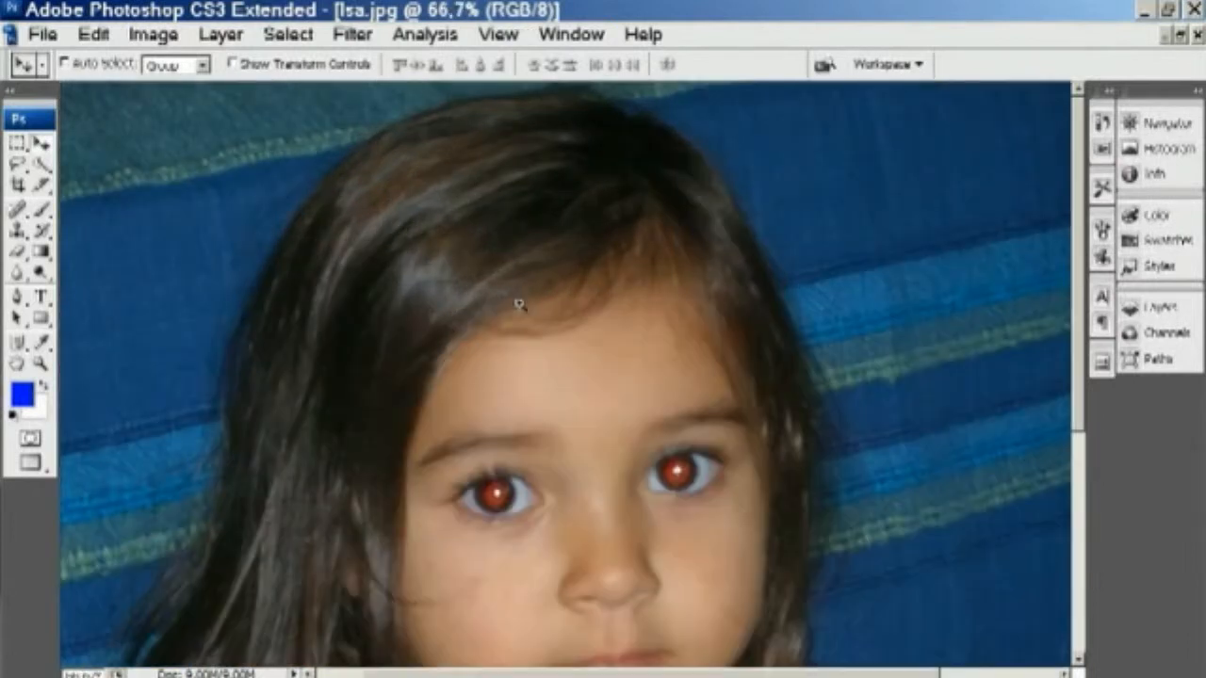
pyautogui.keyDown('ctrl'); pyautogui.click(525, 295); pyautogui.keyUp('ctrl')
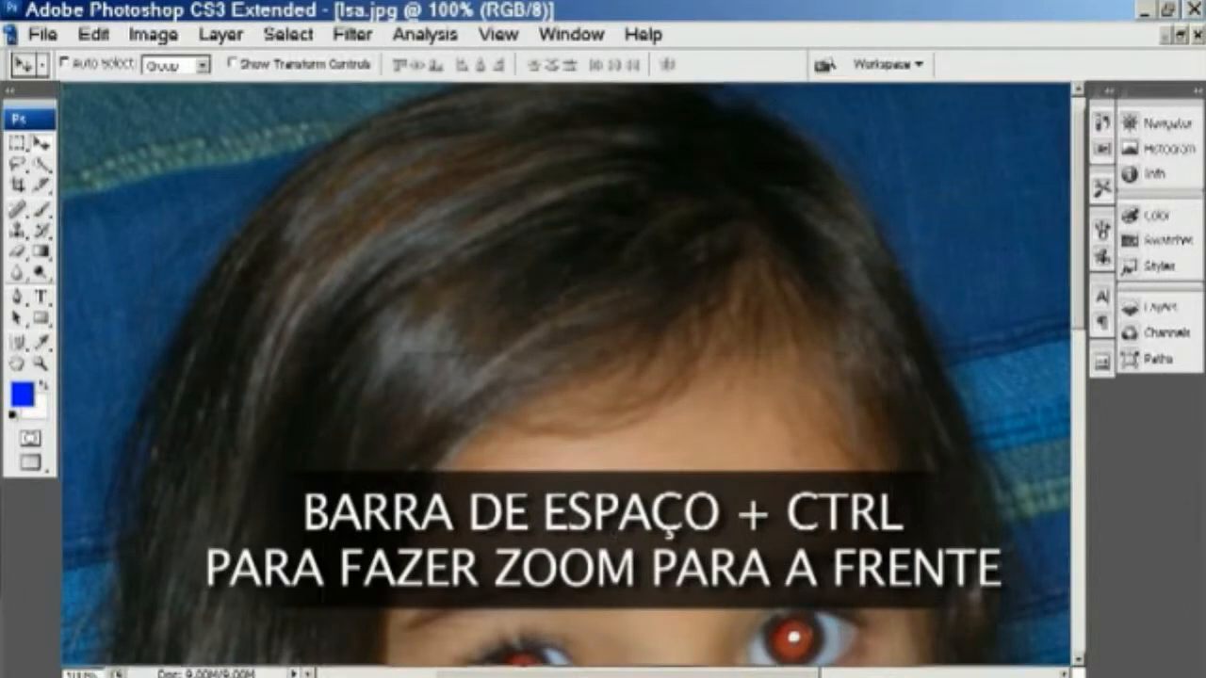
pyautogui.keyDown('ctrl'); pyautogui.click(608, 523); pyautogui.keyUp('ctrl')
pyautogui.keyDown('ctrl'); pyautogui.click(608, 543); pyautogui.keyUp('ctrl')
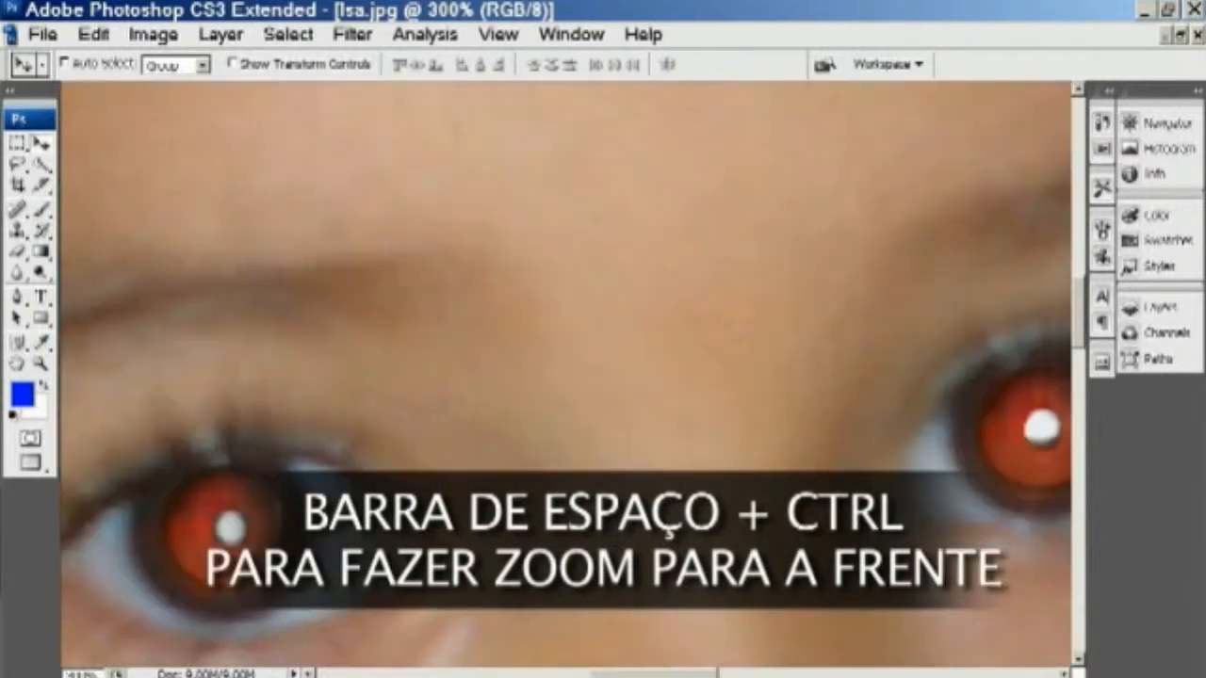
# Step: Reduce the photo's view from the eye close-up to 66.7% with the temporary zoom-out pointer
pyautogui.keyDown('alt'); pyautogui.click(527, 349); pyautogui.keyUp('alt')
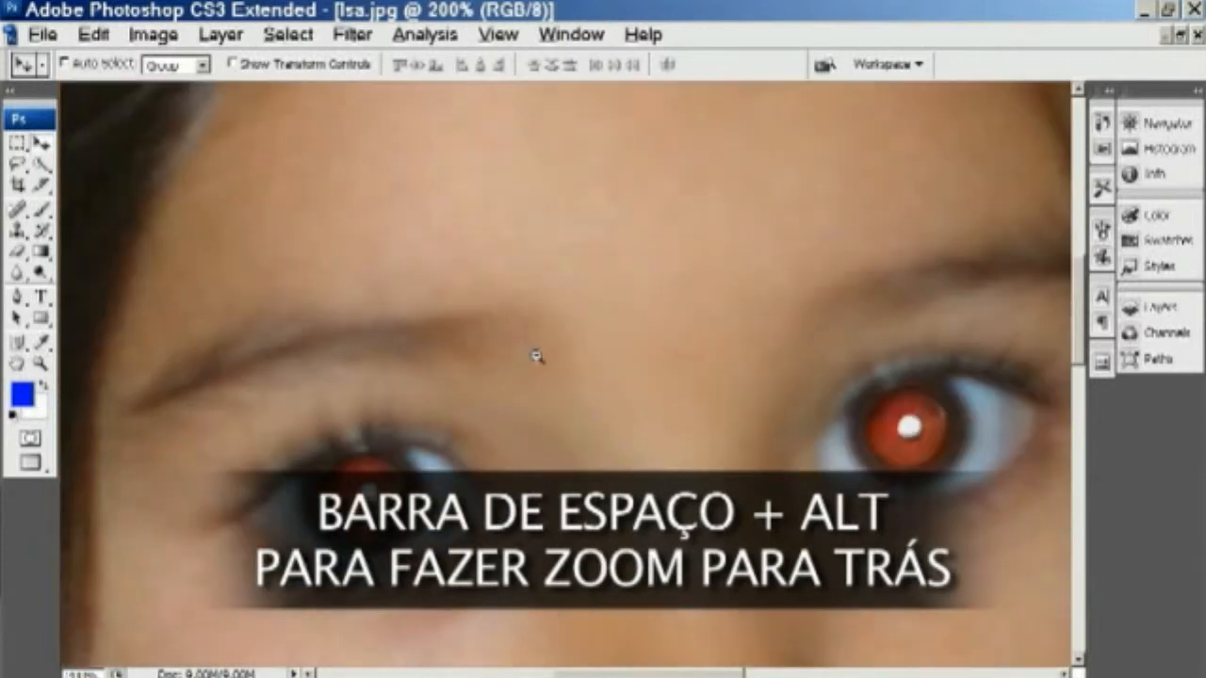
pyautogui.keyDown('alt'); pyautogui.click(537, 354); pyautogui.keyUp('alt')
pyautogui.keyDown('alt'); pyautogui.click(556, 373); pyautogui.keyUp('alt')
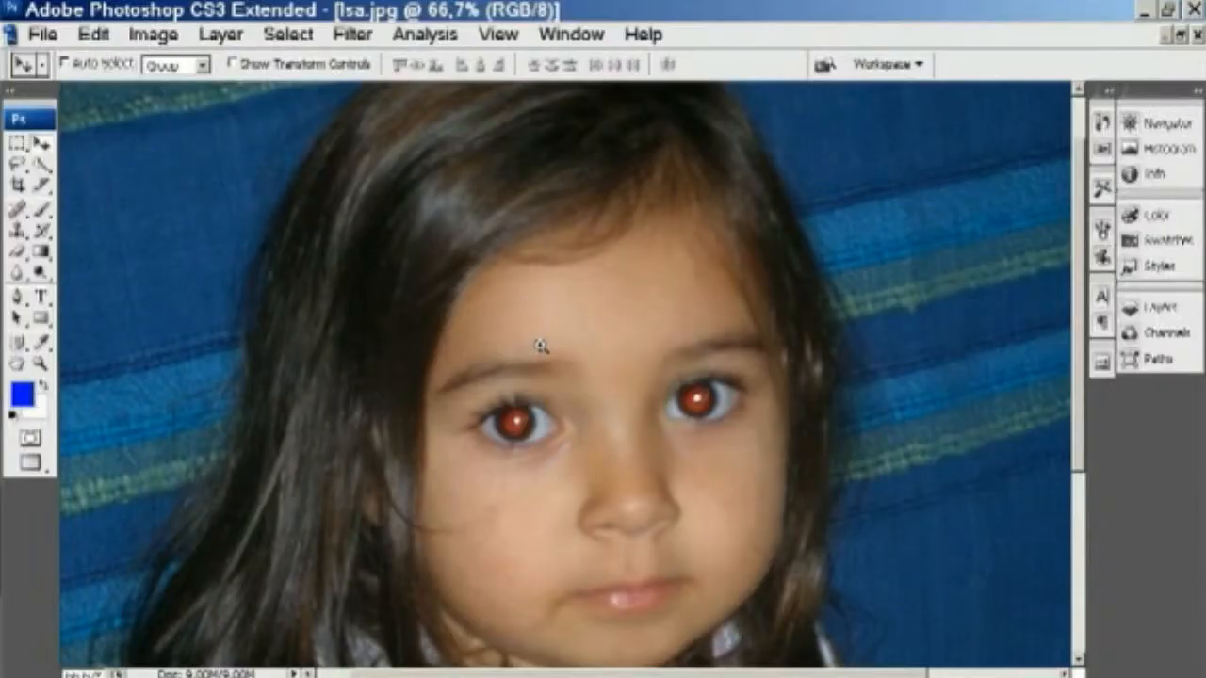
# Step: Magnify the area around the eyes to 123% and pan across the girl's face with the temporary Hand tool
pyautogui.moveTo(349, 304); pyautogui.dragTo(508, 417)
pyautogui.moveTo(880, 534); pyautogui.dragTo(880, 533)
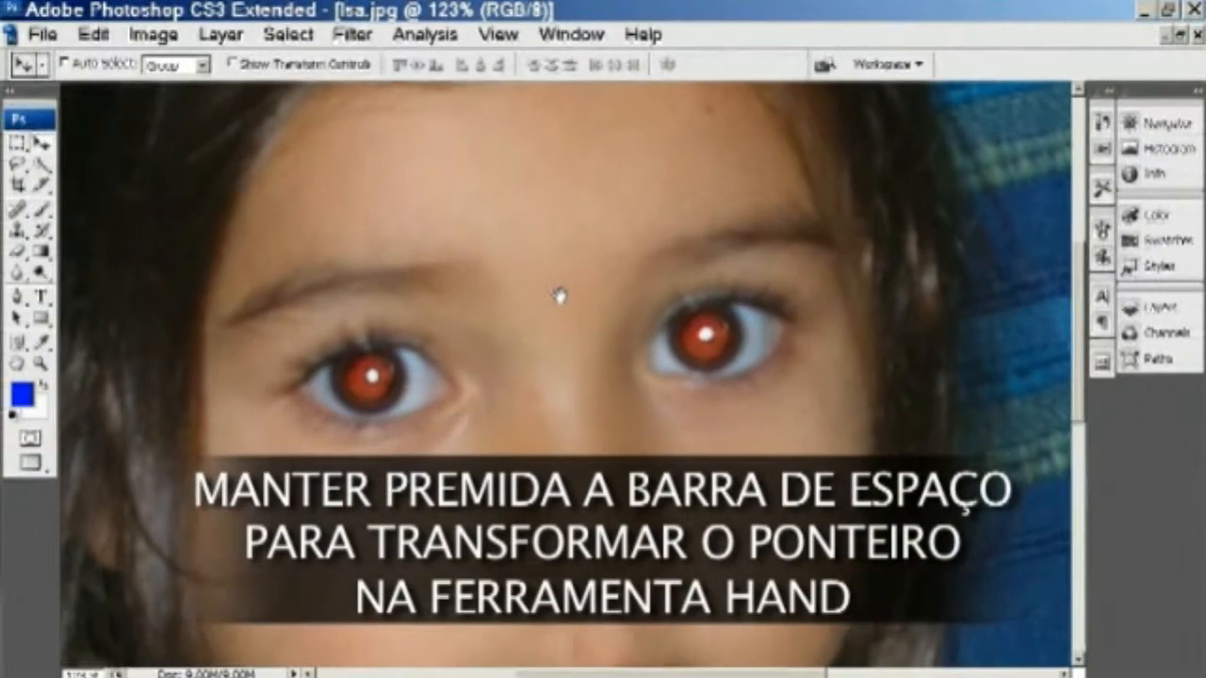
pyautogui.moveTo(556, 288); pyautogui.dragTo(632, 184)
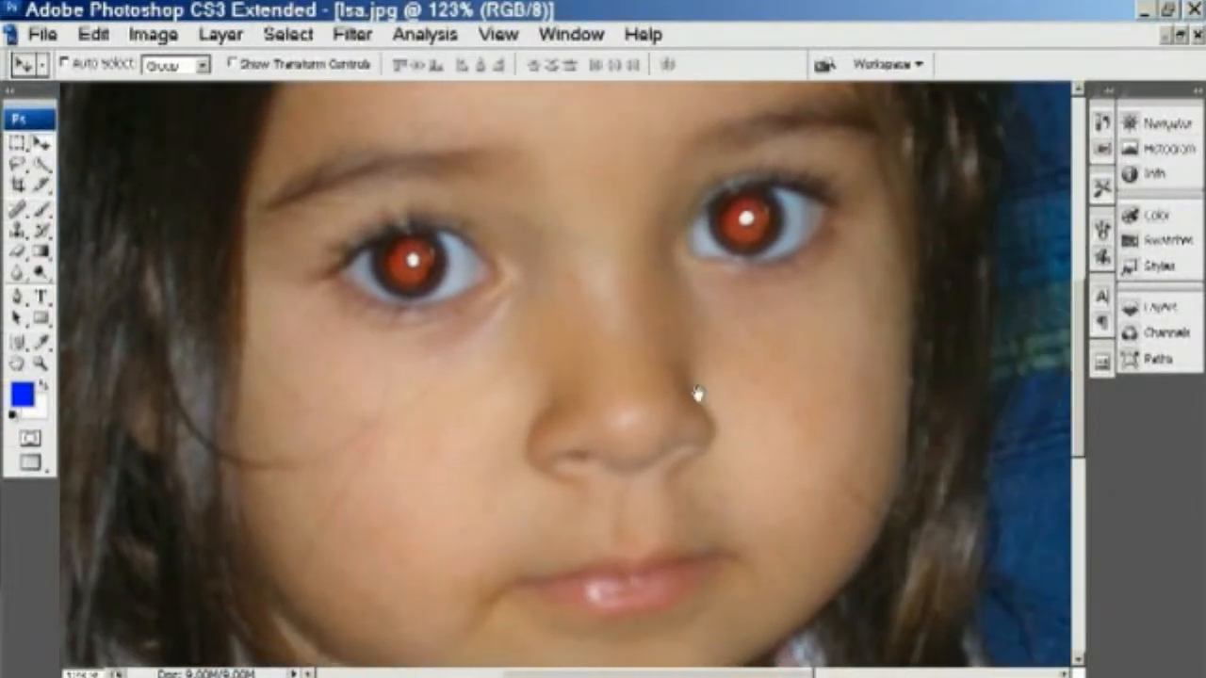
pyautogui.moveTo(699, 395); pyautogui.dragTo(492, 269)
pyautogui.moveTo(390, 226); pyautogui.dragTo(709, 271)
pyautogui.moveTo(584, 377); pyautogui.dragTo(506, 323)
pyautogui.moveTo(781, 294); pyautogui.dragTo(763, 334)
pyautogui.moveTo(713, 292); pyautogui.dragTo(747, 316)
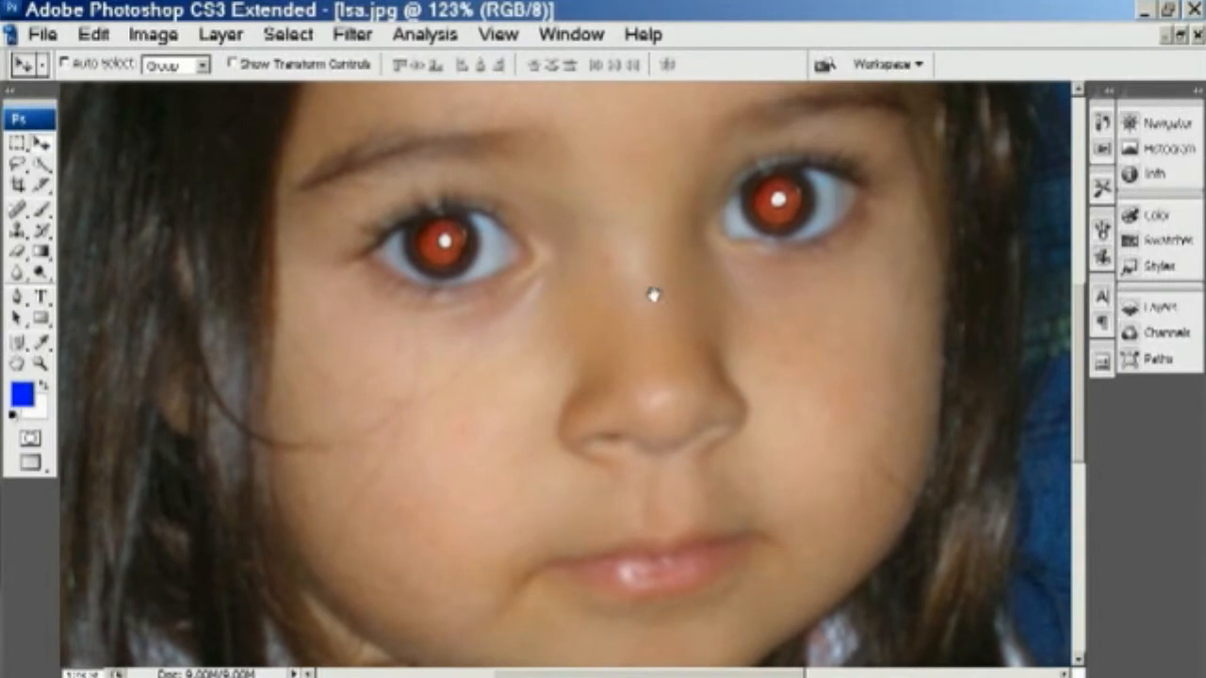
# Step: Alternate temporary zooming and panning over the eyes at 200%, and reduce the view to 66.7% with the whole face framed
pyautogui.click(621, 290)
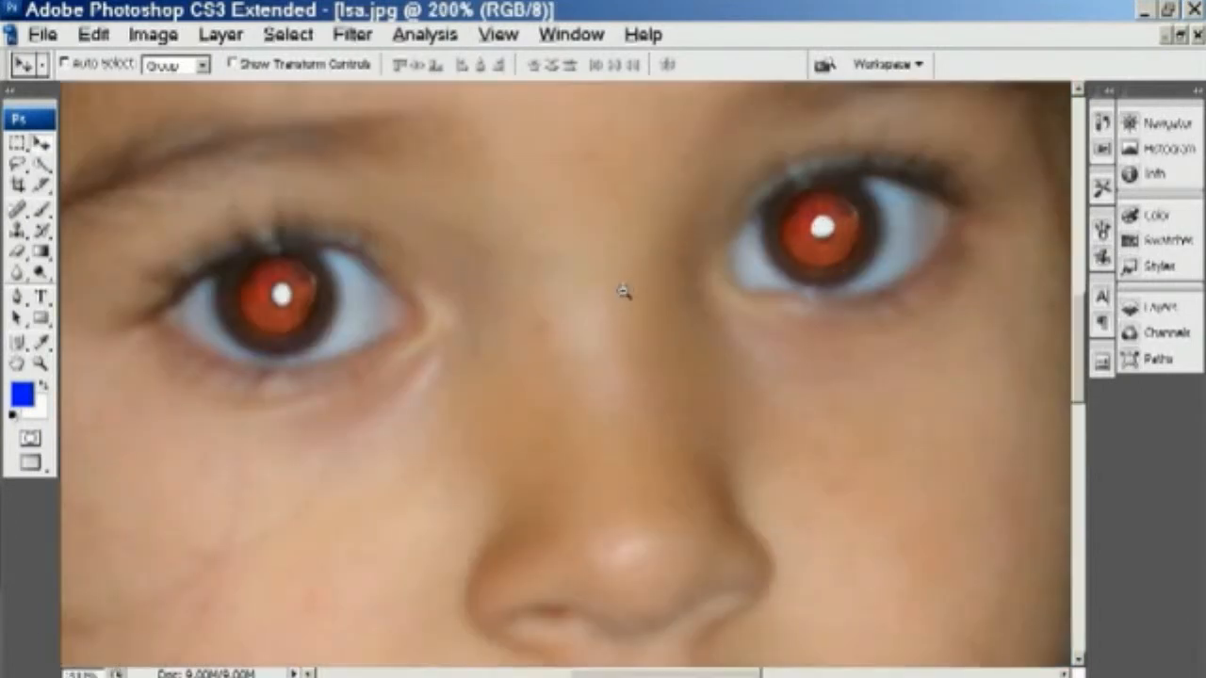
pyautogui.hotkey('ctrl', '-')
pyautogui.click(603, 286)
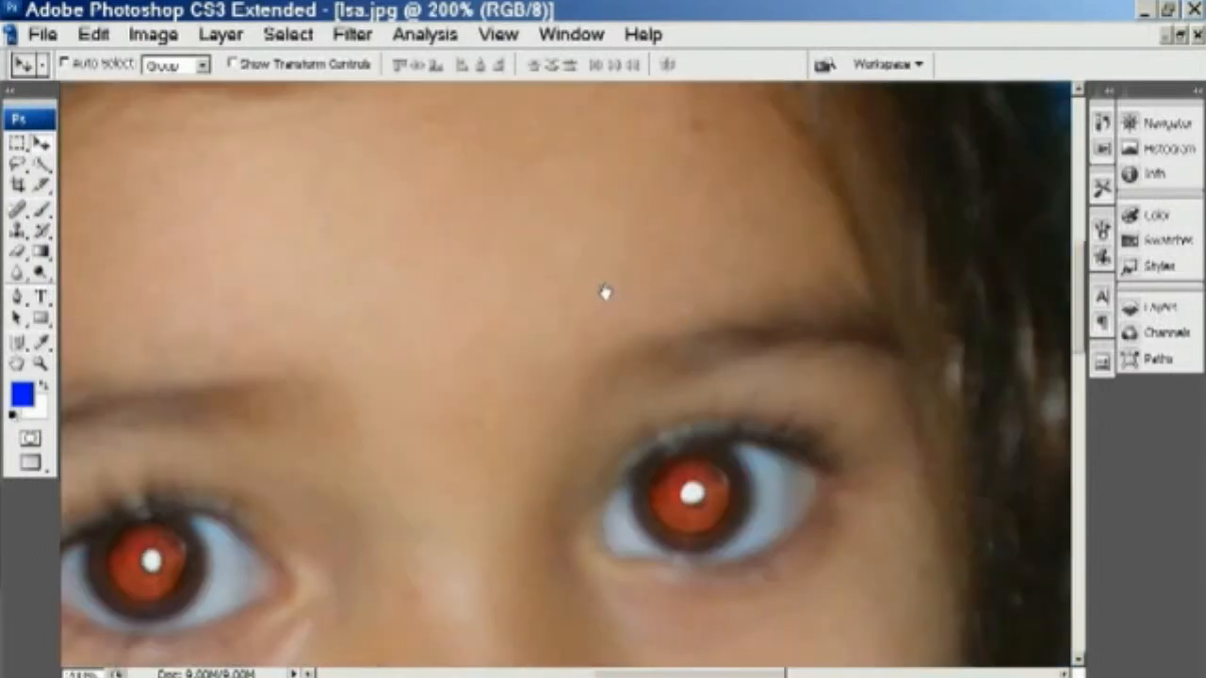
pyautogui.hotkey('ctrl', '-')
pyautogui.hotkey('ctrl', '-')
pyautogui.moveTo(577, 373); pyautogui.dragTo(622, 295)
pyautogui.moveTo(555, 403); pyautogui.dragTo(611, 353)
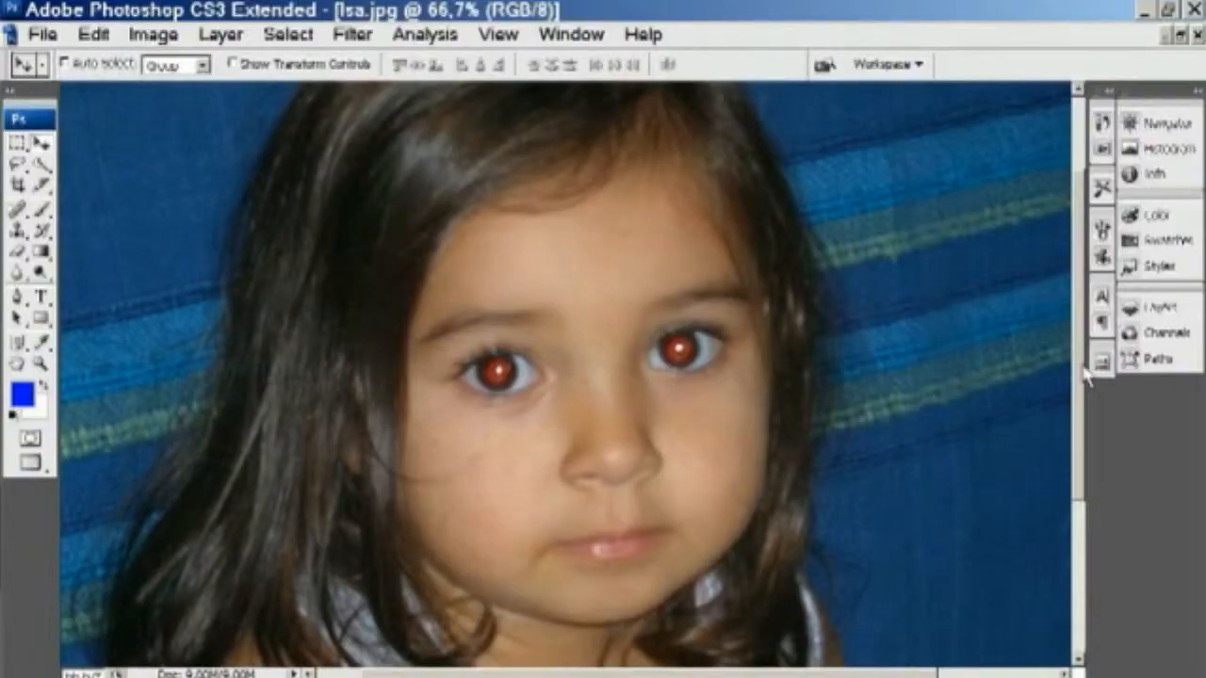
# Step: Activate the Red Eye Tool from the healing tool group
pyautogui.moveTo(1086, 368); pyautogui.dragTo(1048, 369)
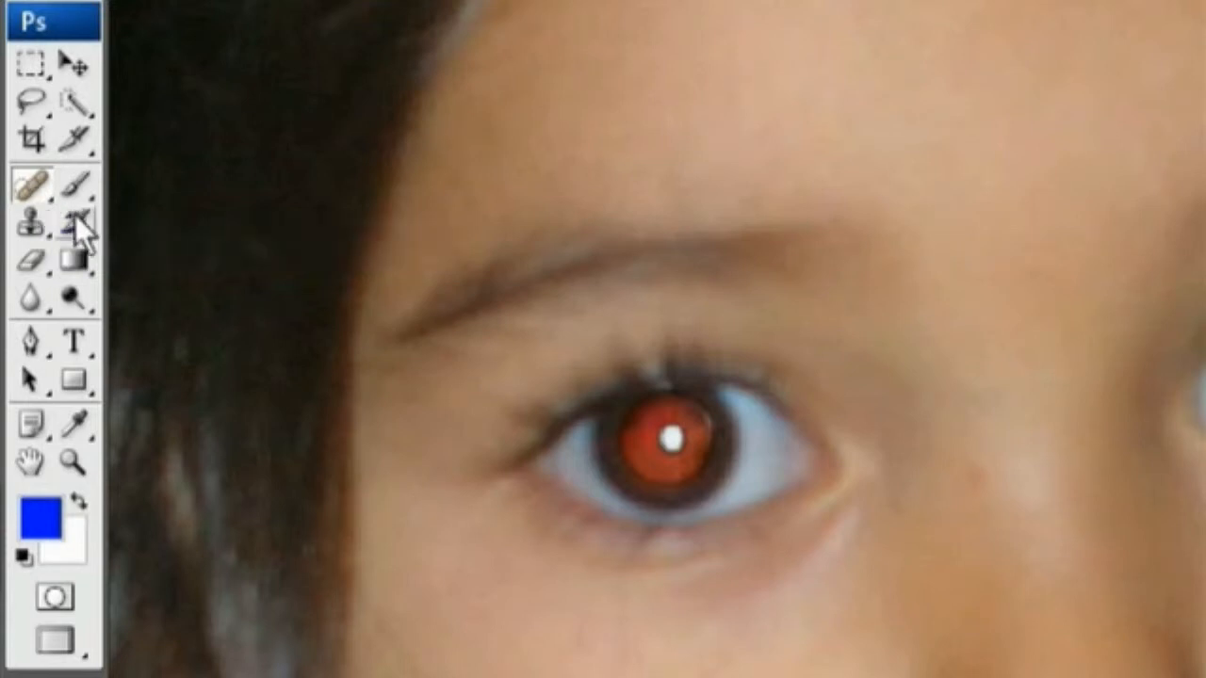
pyautogui.click(38, 193)
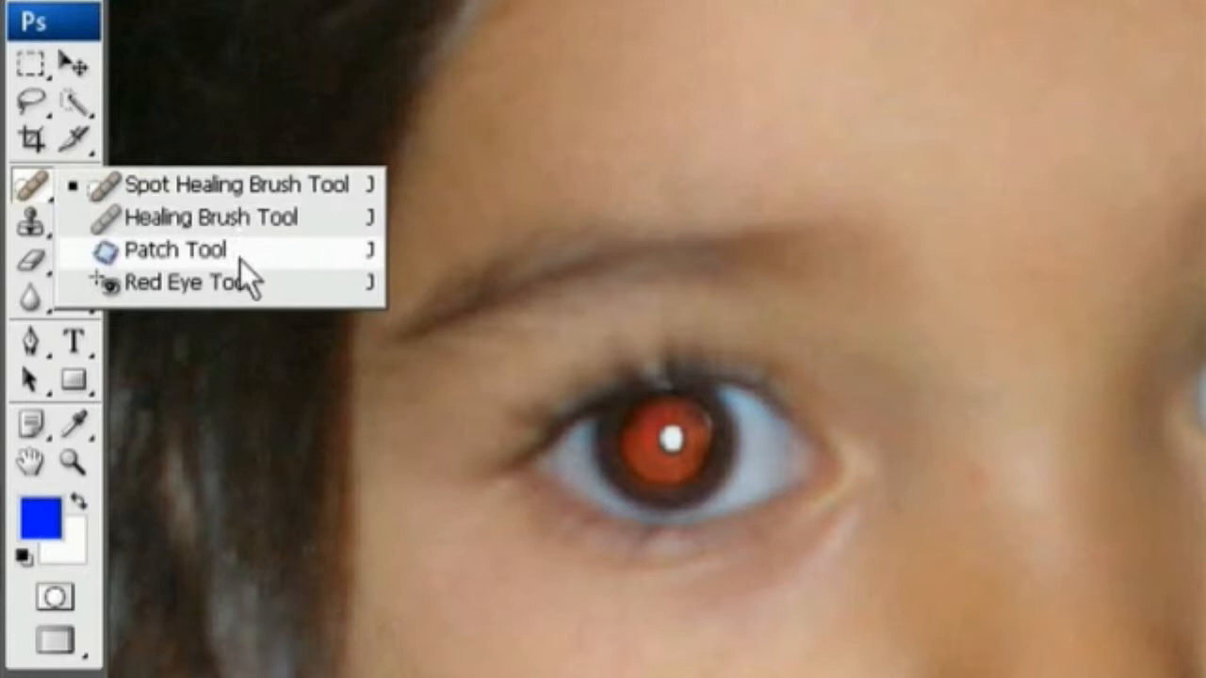
pyautogui.click(189, 283)
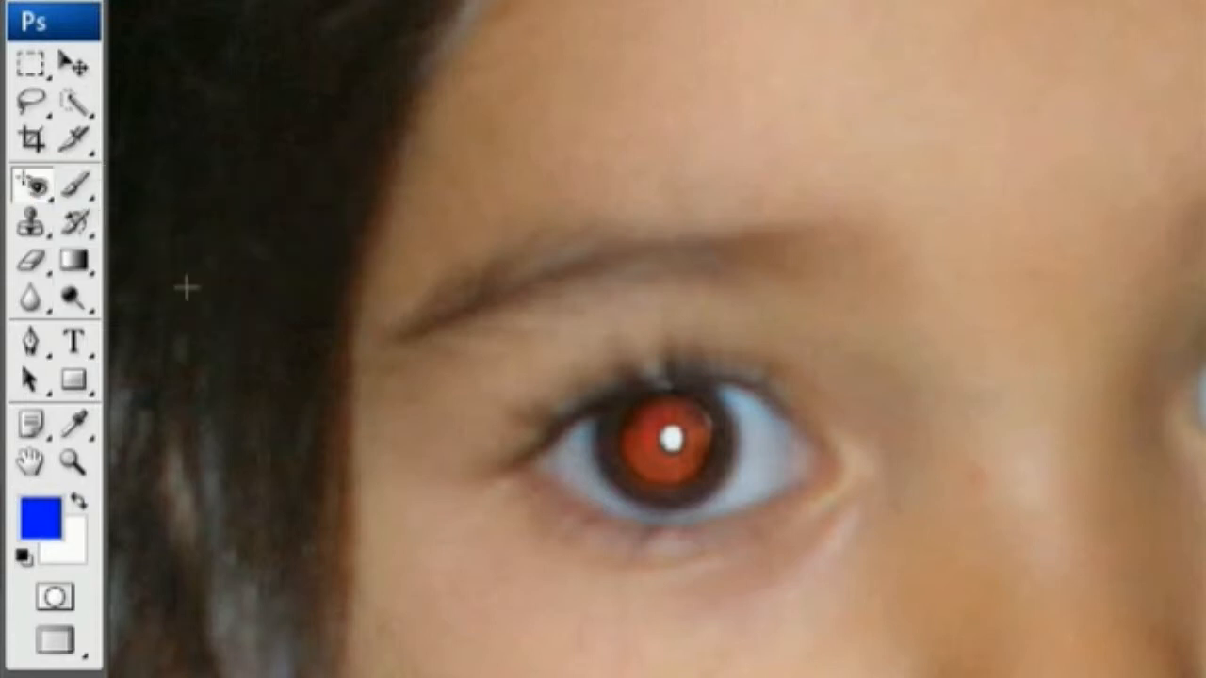